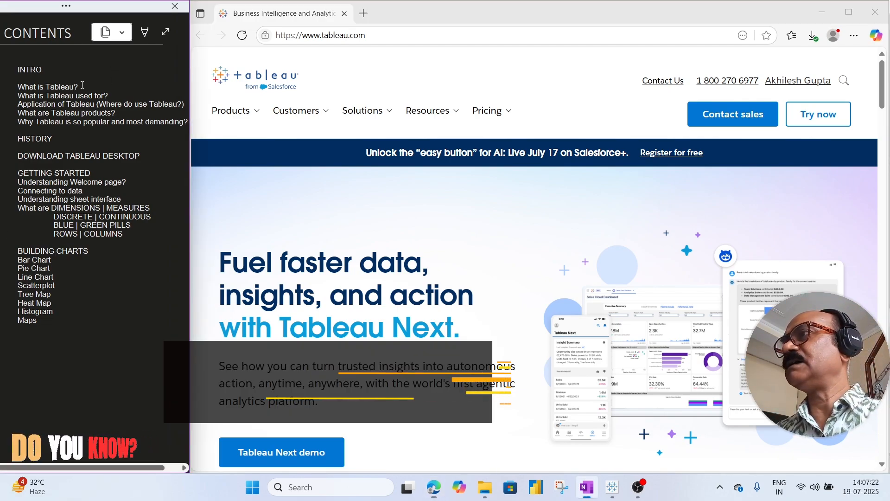
- Strike through the "What is Tableau?" topic in the contents list of the notes
left_click_drag(82, 86, 14, 86)
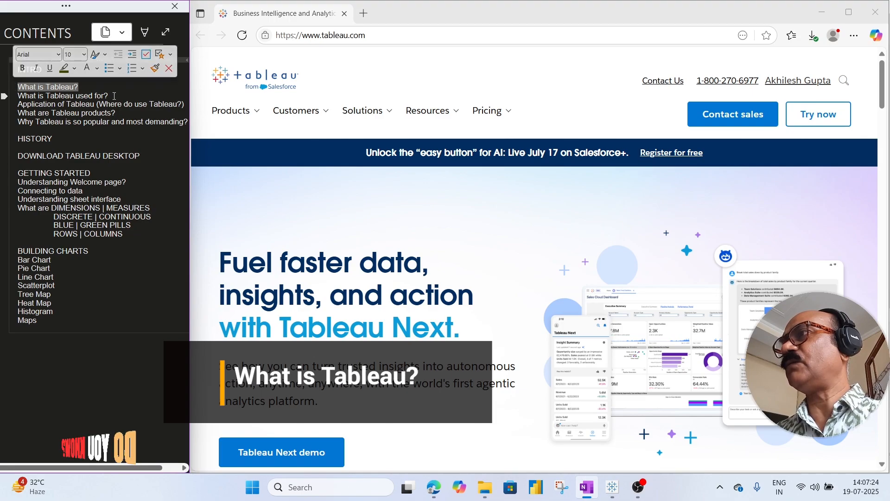
mouse_move(251, 114)
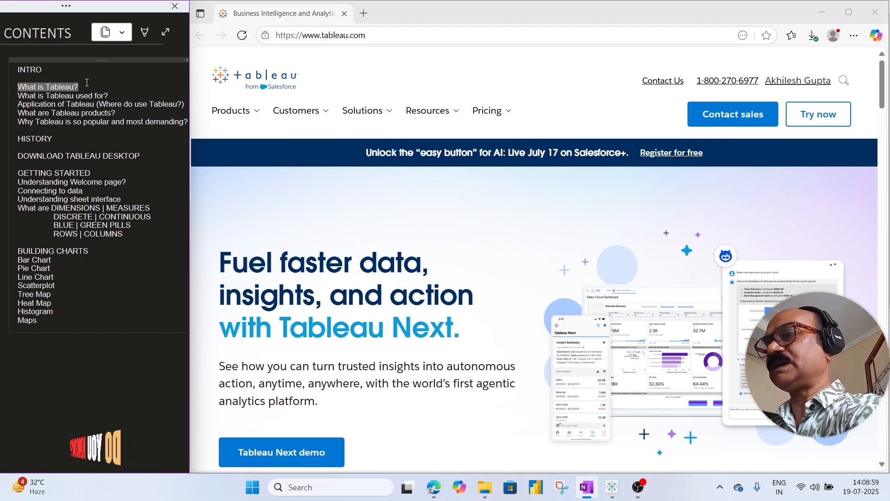
key("ctrl+minus")
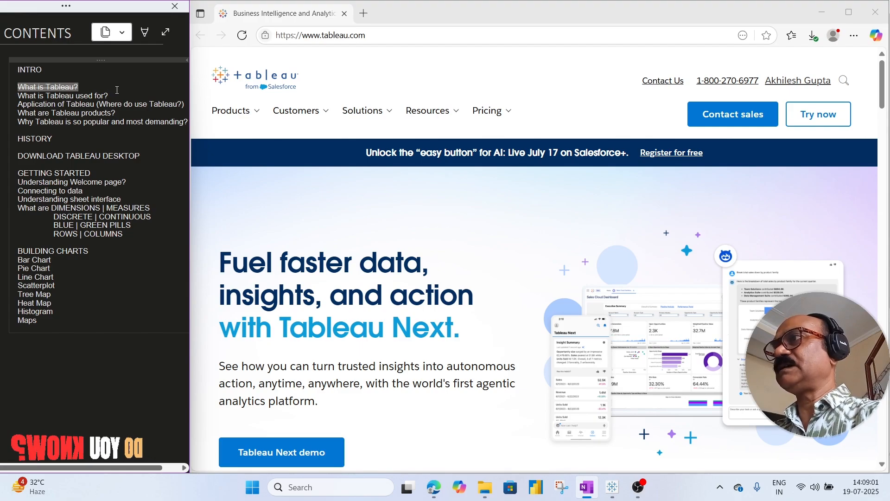
left_click(112, 95)
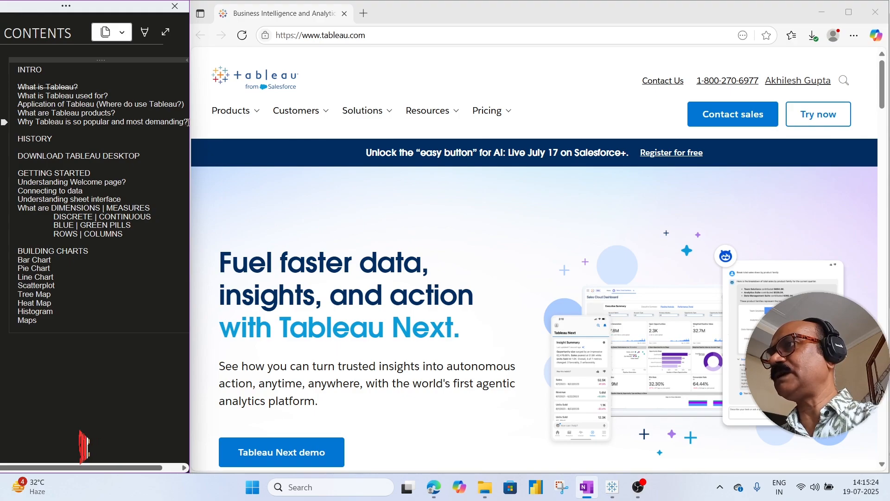
- Strike through the remaining four questions under INTRO and the HISTORY heading in the contents list
left_click_drag(189, 122, 10, 97)
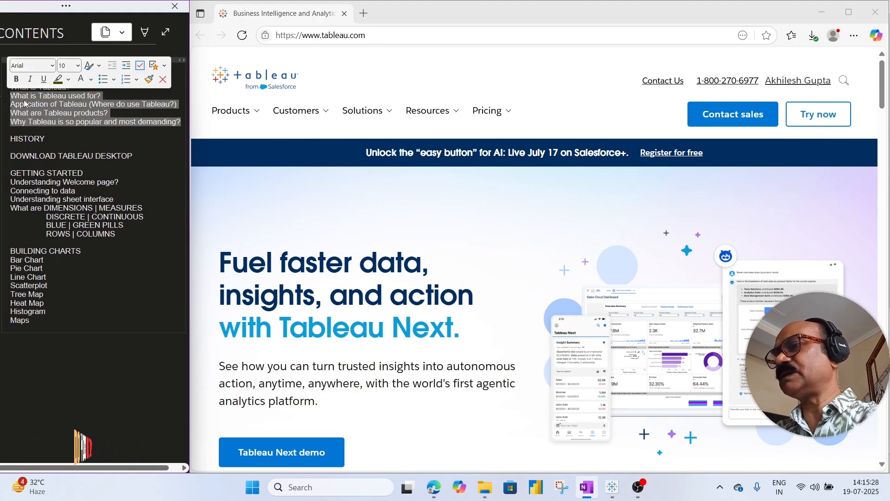
key("ctrl+minus")
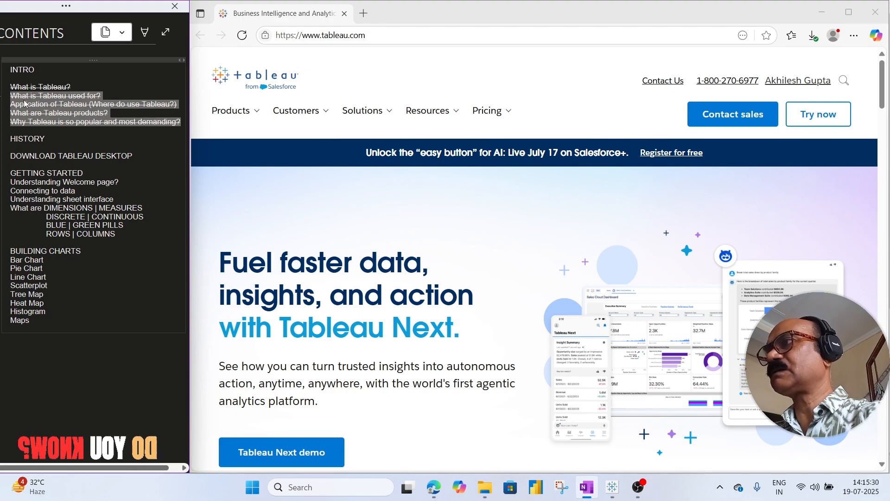
left_click(118, 159)
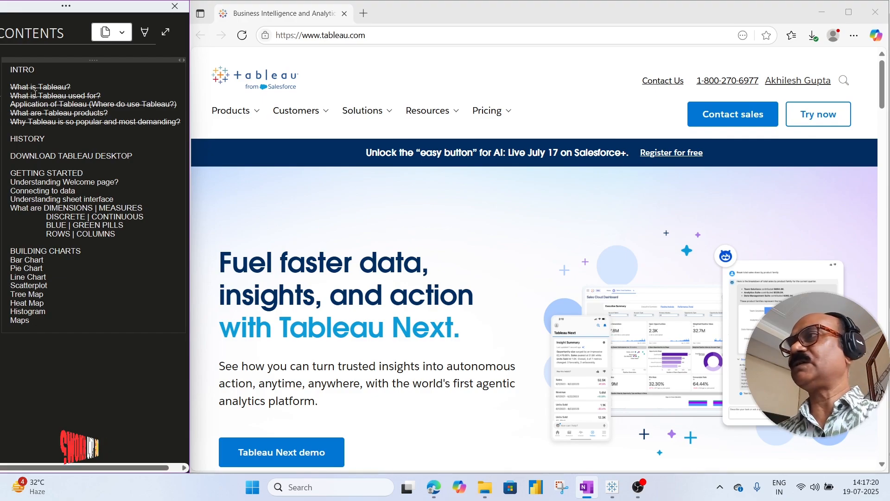
left_click_drag(52, 137, 7, 138)
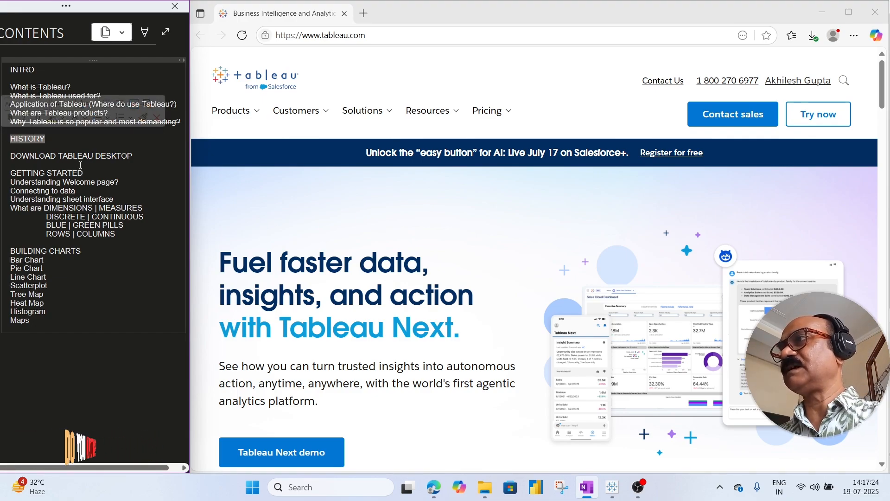
key("ctrl+minus")
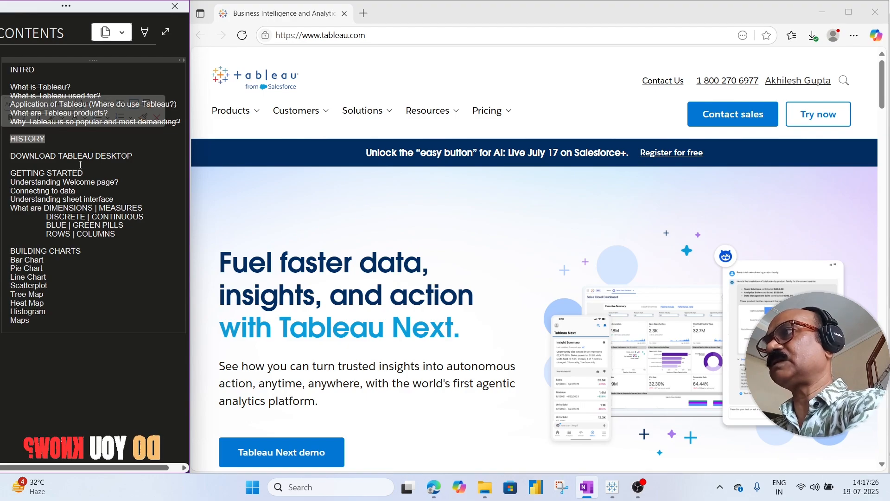
left_click(142, 159)
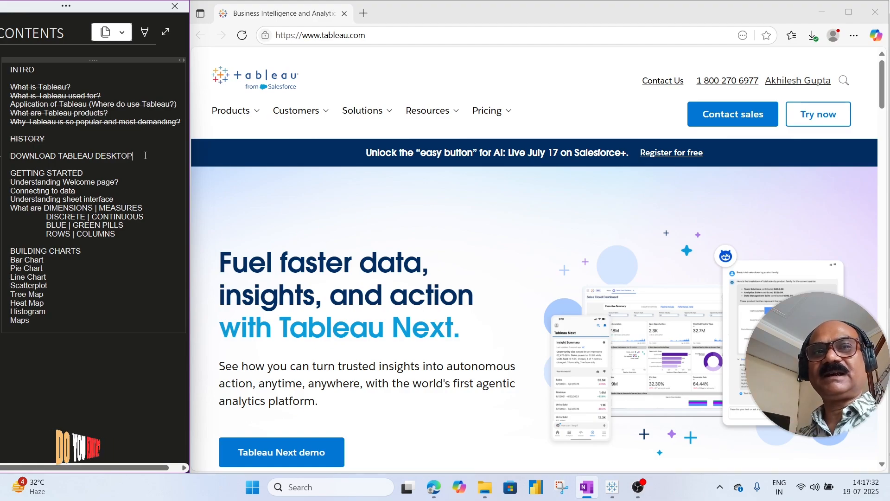
- Switch to the browser, search the web for "tableau desktop download" and open the Download Tableau Desktop page
left_click(399, 64)
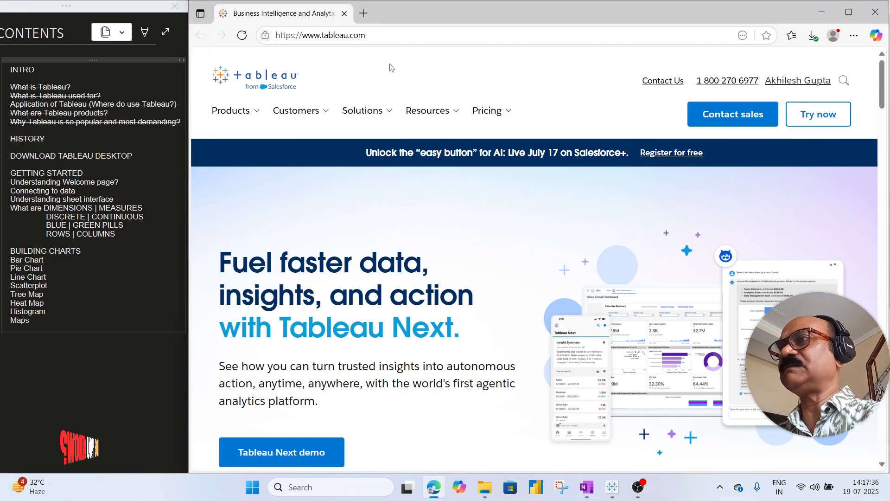
left_click(385, 35)
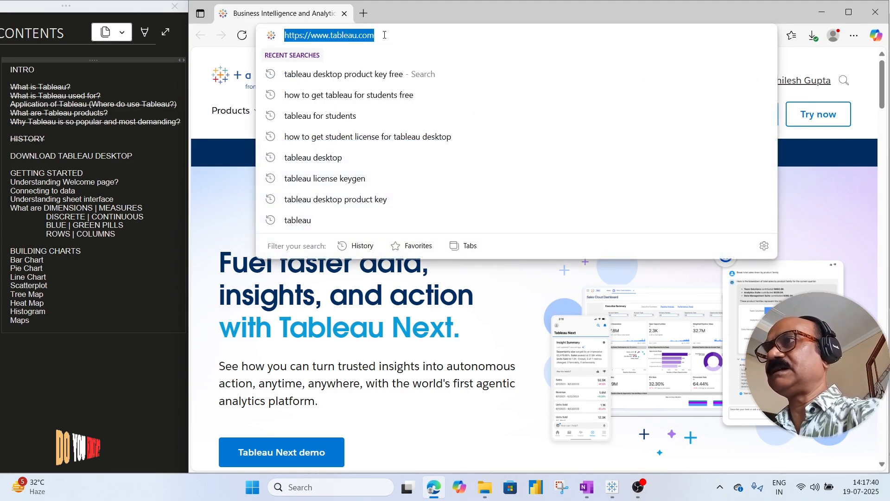
type("table")
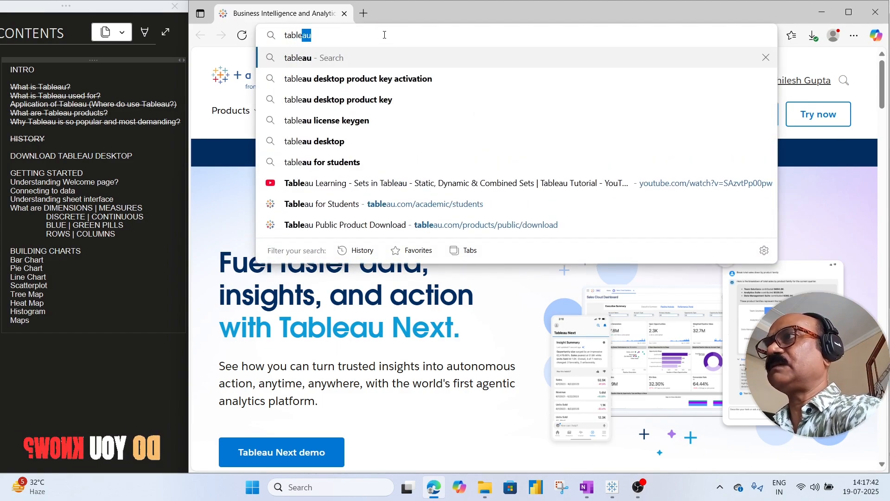
type("au de")
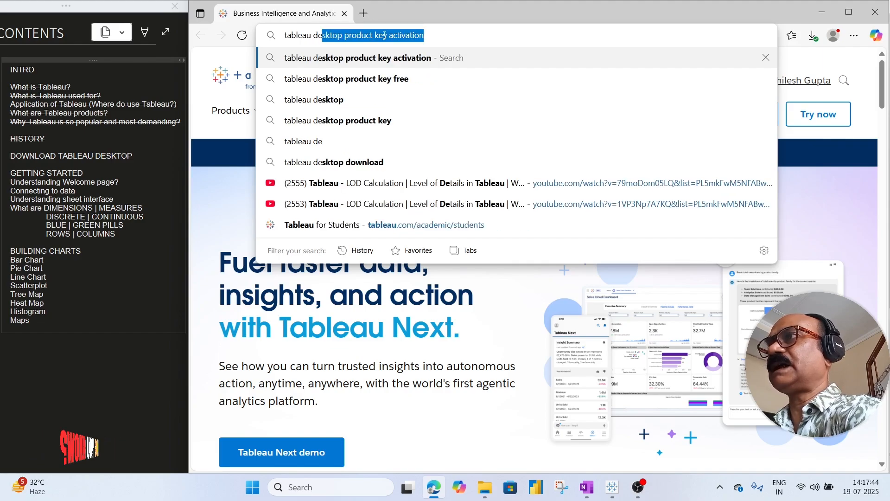
type("sktop down")
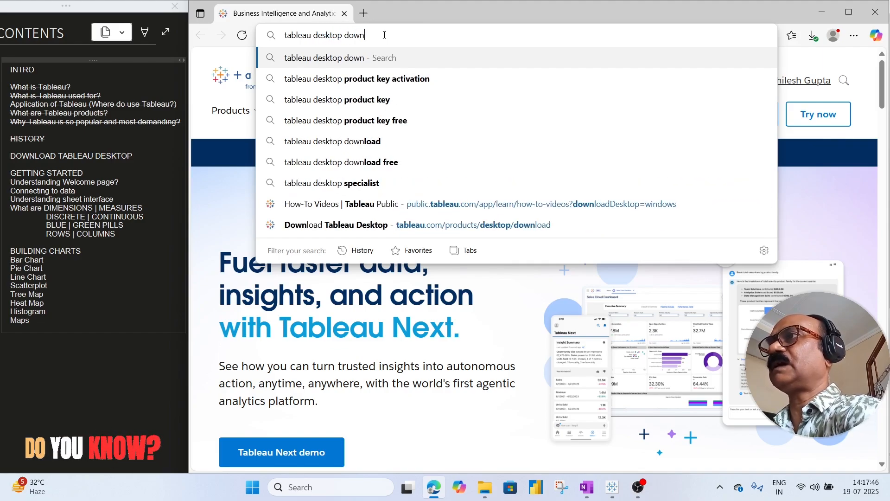
type("load")
key("Return")
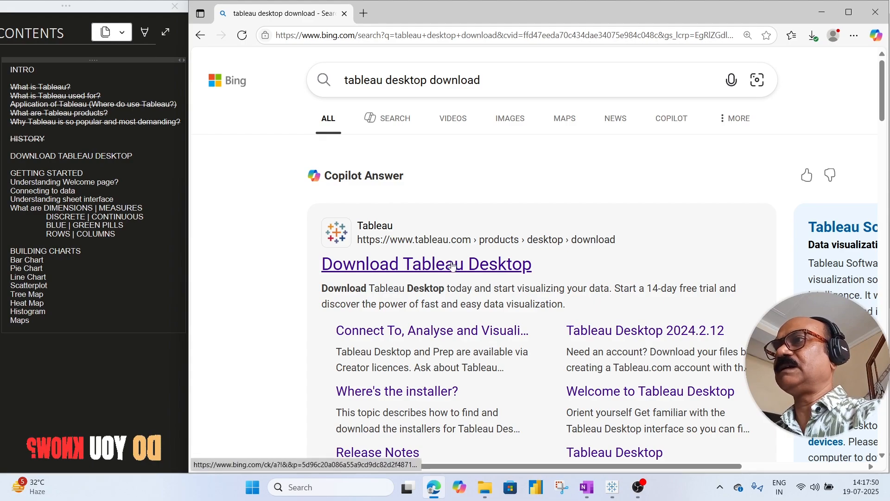
left_click(452, 264)
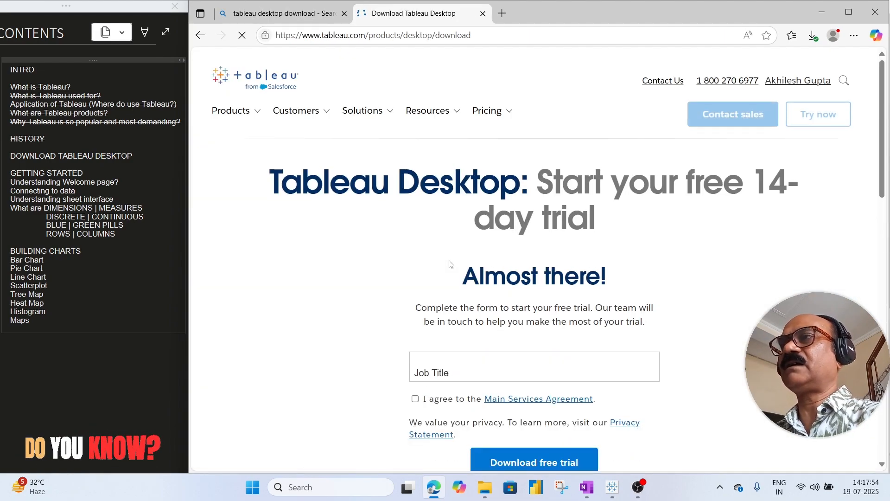
- Fill in the free trial form with the job title "teacher" and agree to the Main Services Agreement
scroll(433, 262, "down", 3)
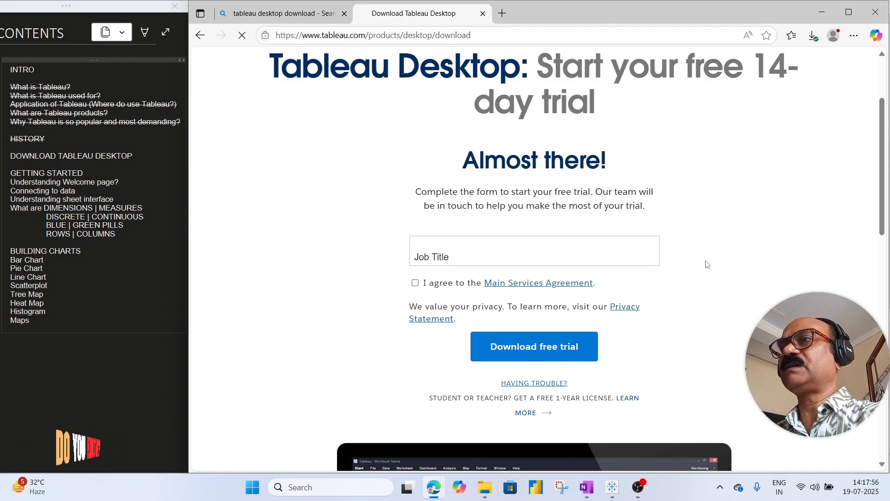
left_click(443, 254)
type("teach")
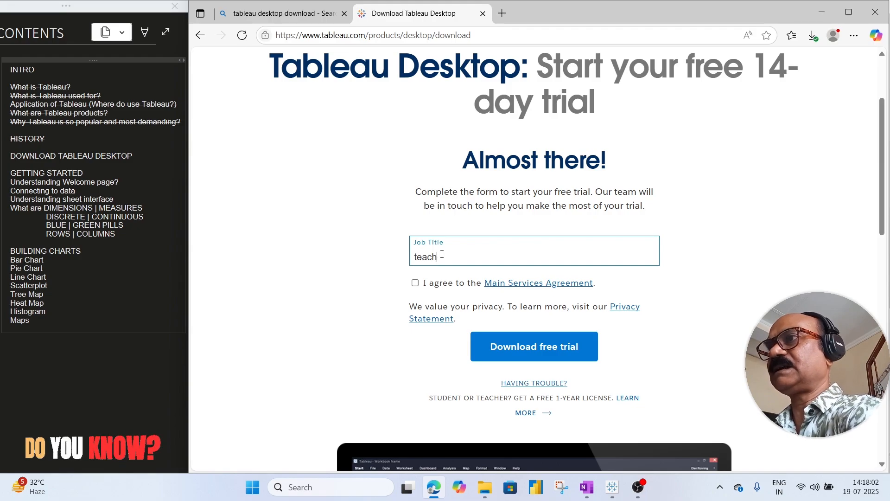
type("er")
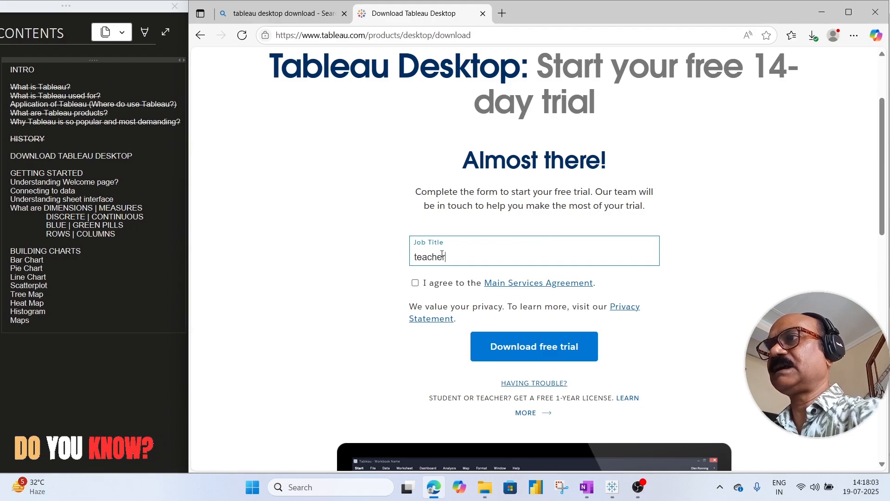
left_click(415, 283)
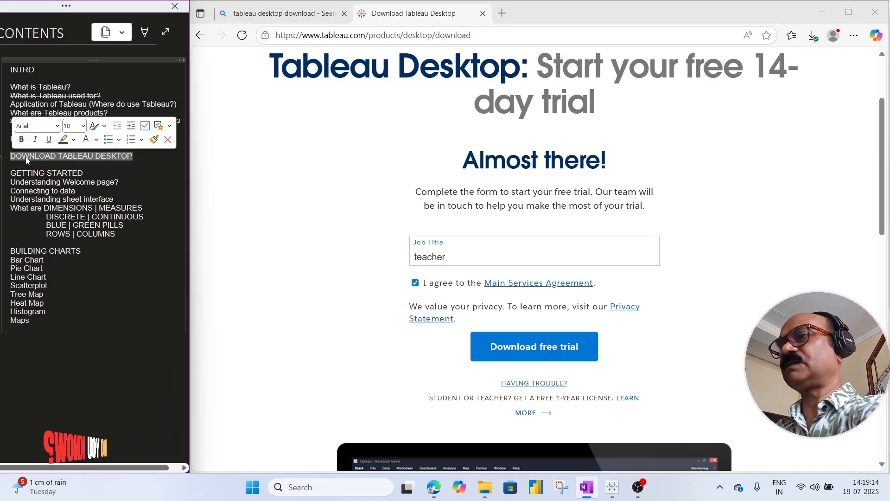
- Strike through the DOWNLOAD TABLEAU DESKTOP heading in the notes and select a pen from the drawing tools
key("ctrl+minus")
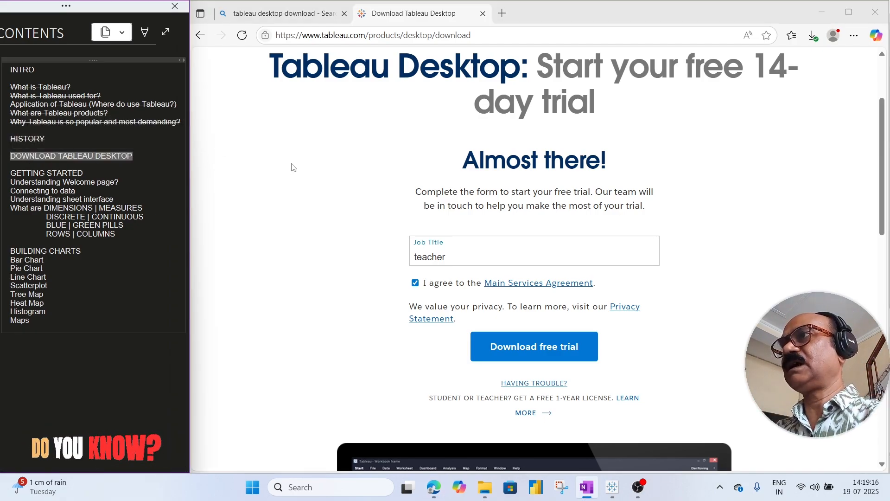
left_click(292, 167)
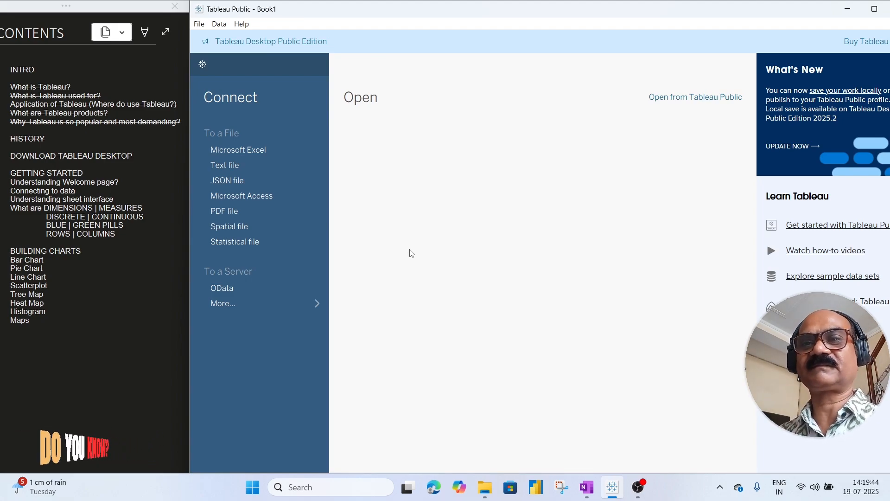
left_click(145, 32)
left_click(111, 60)
left_click(110, 62)
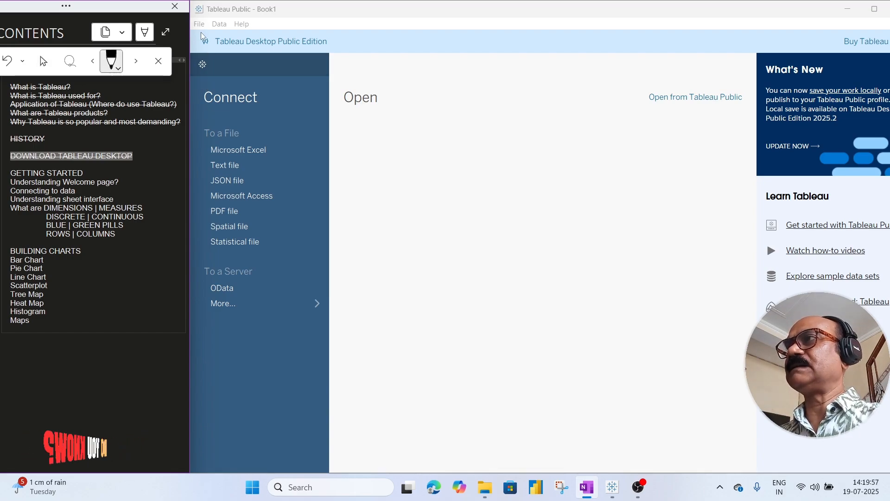
- Switch to Tableau Public and look at the additional server connectors and the OData connection settings
left_click(325, 144)
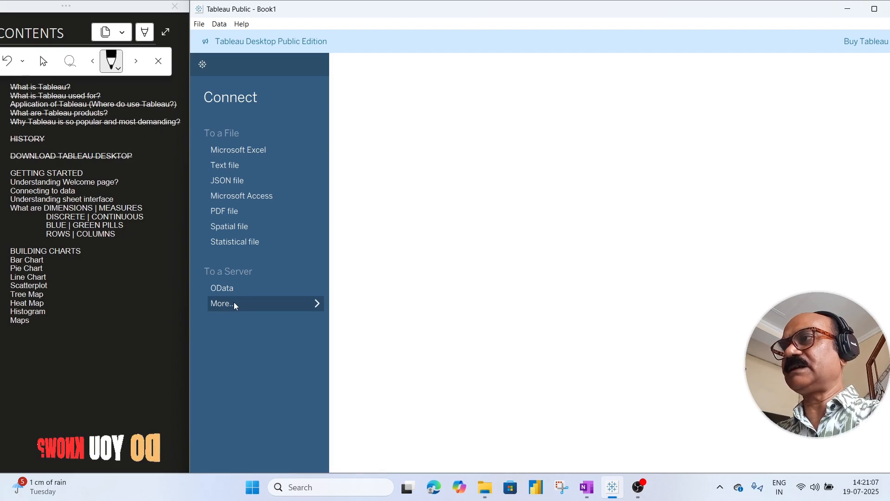
left_click(314, 310)
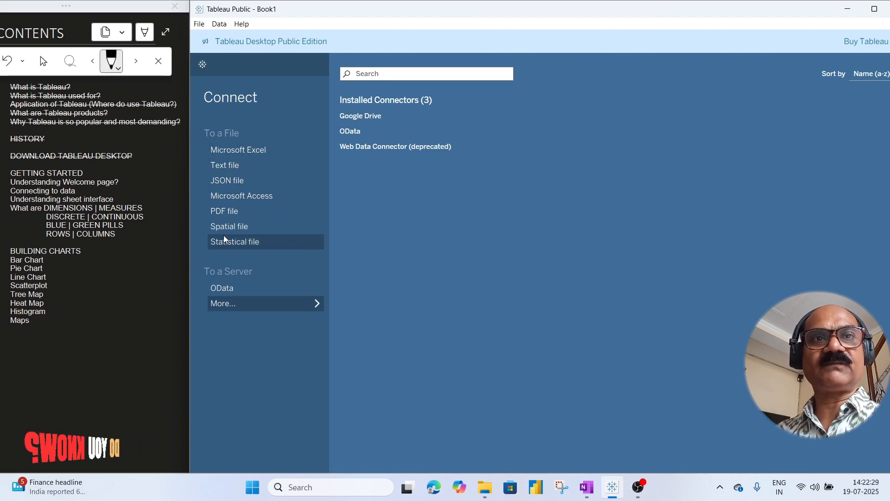
left_click(230, 289)
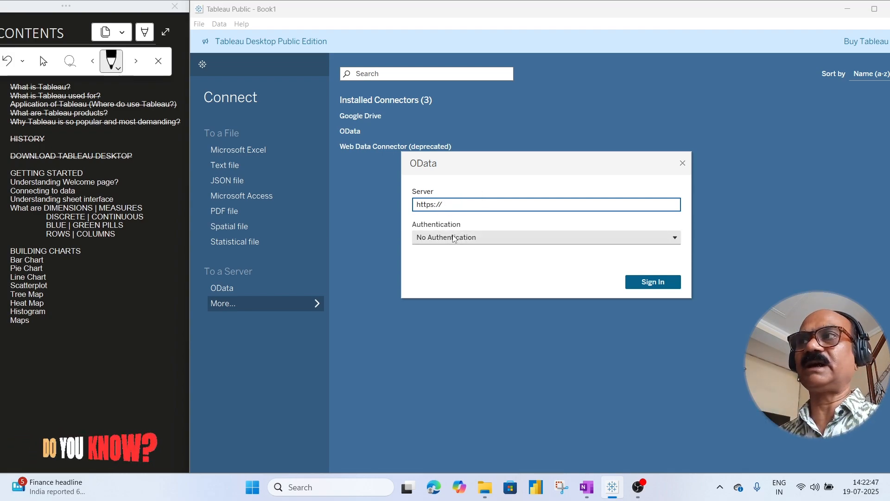
left_click(683, 163)
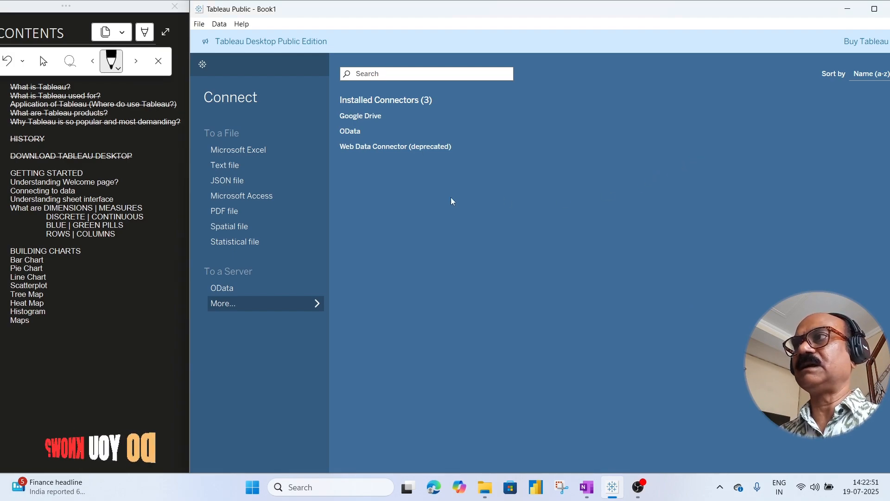
- Connect to the Microsoft Excel workbook Sample - Superstore from the Downloads folder
left_click(249, 151)
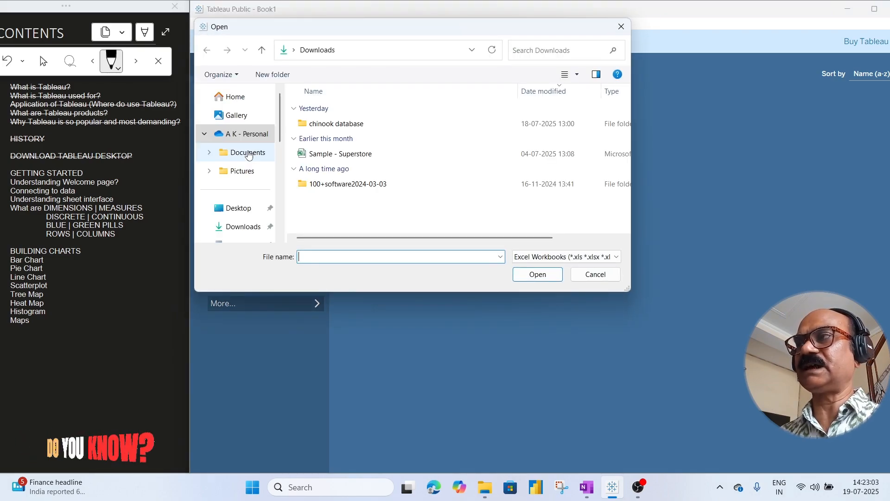
left_click(345, 156)
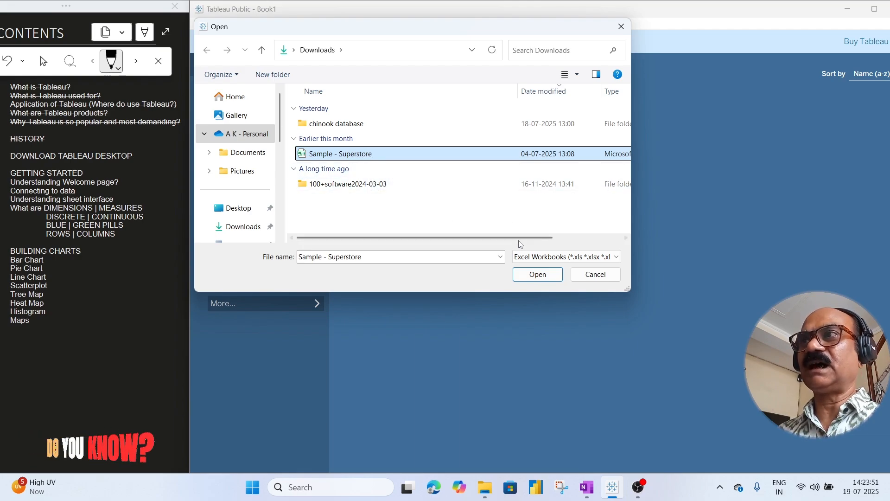
left_click(537, 276)
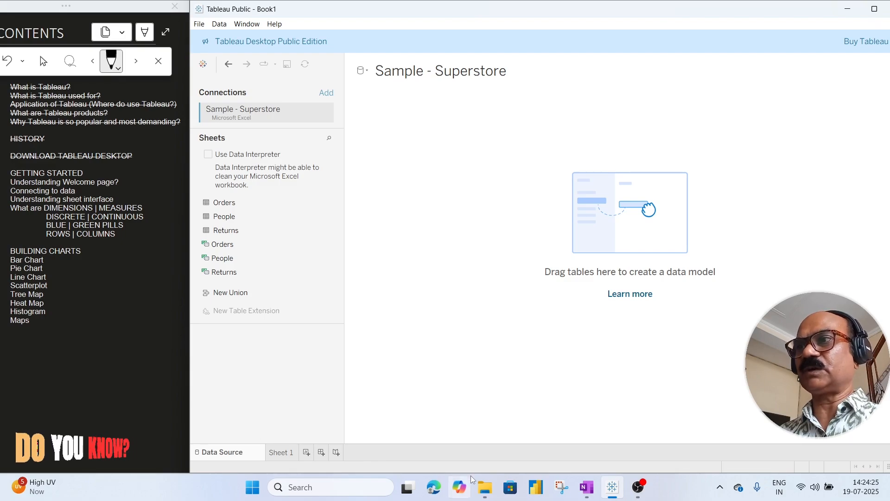
- Switch to File Explorer, open the Sample - Superstore workbook from Downloads in Excel, and minimize the Explorer window
left_click(483, 487)
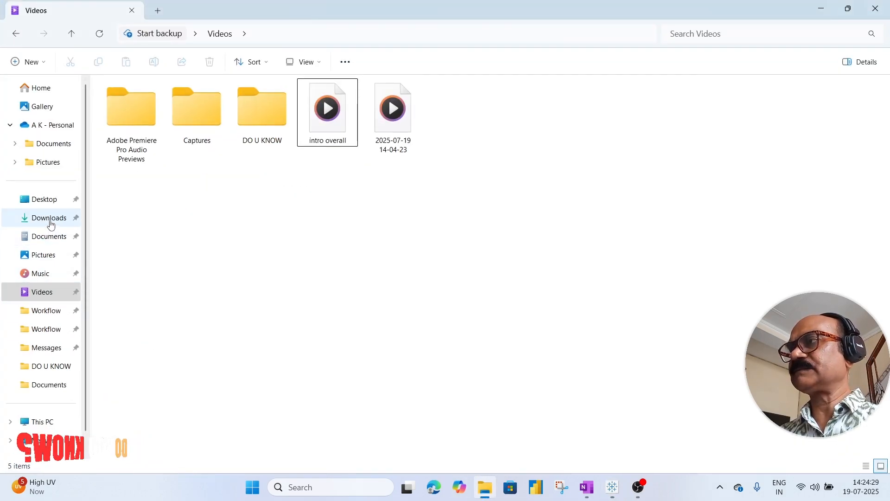
left_click(50, 219)
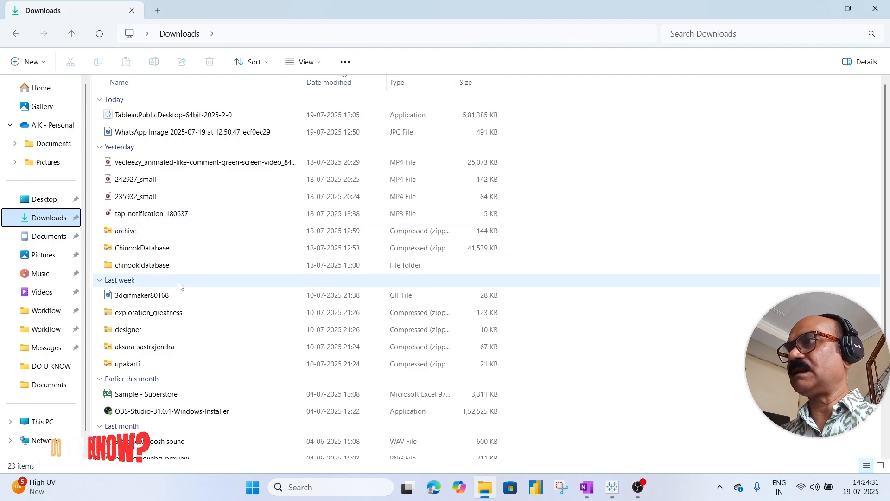
double_click(168, 395)
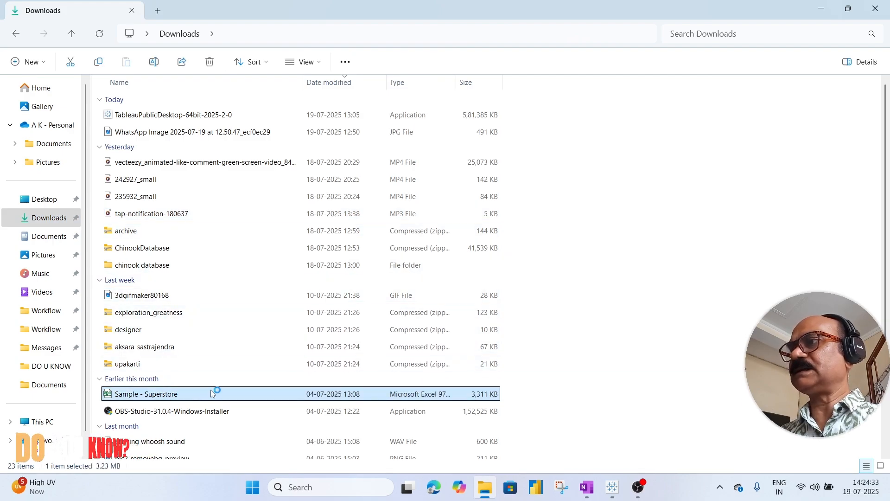
left_click(821, 9)
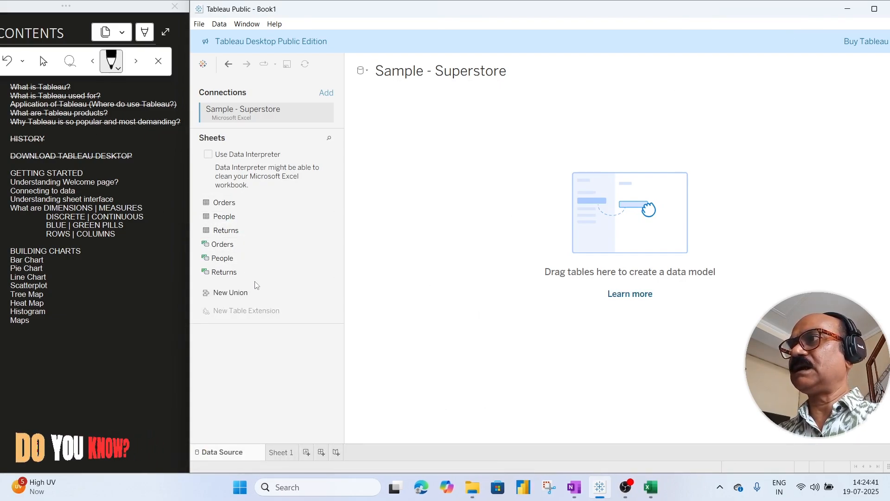
- Switch to Excel, review the Orders, People and Returns sheets of the Sample - Superstore workbook, and close it
left_click(651, 493)
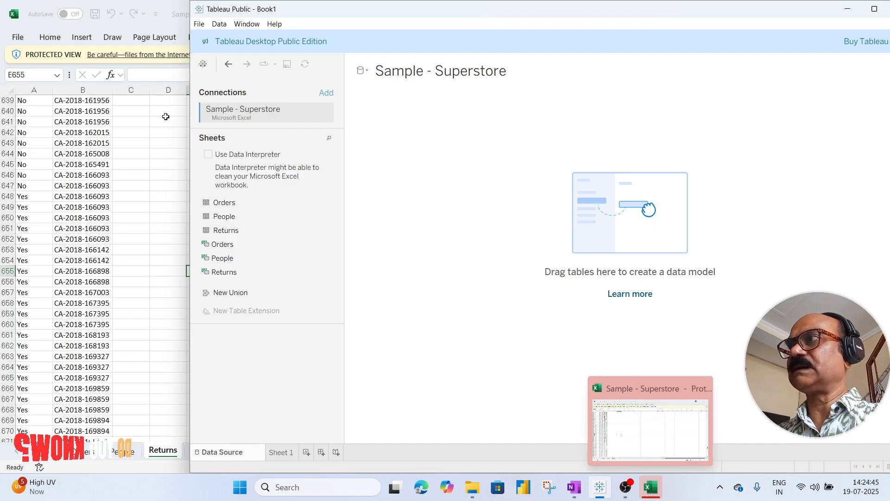
left_click(154, 7)
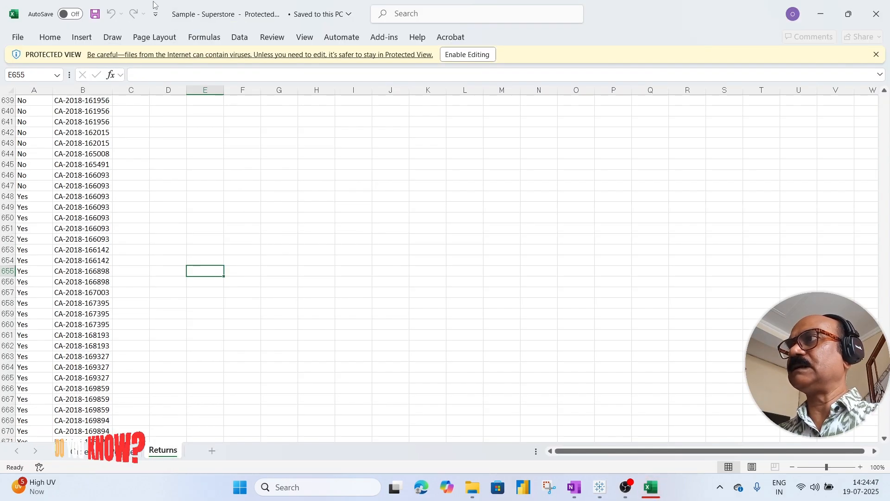
left_click(85, 458)
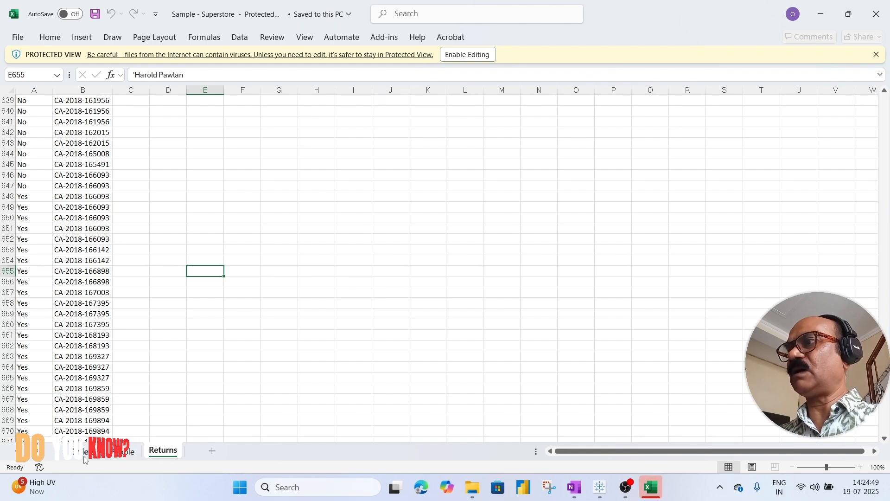
left_click(119, 454)
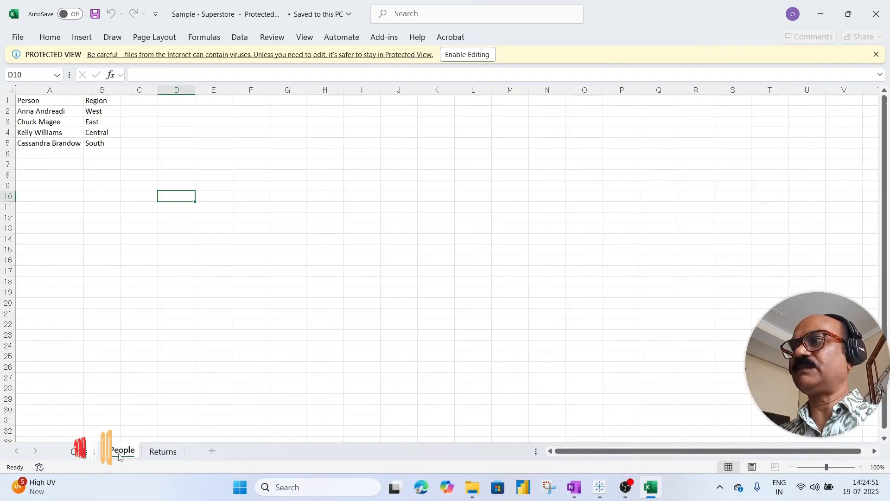
left_click(164, 458)
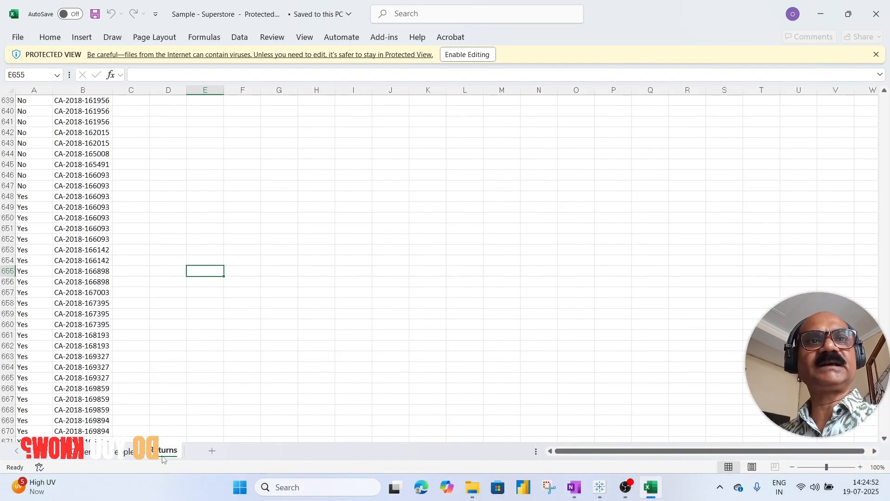
left_click(103, 457)
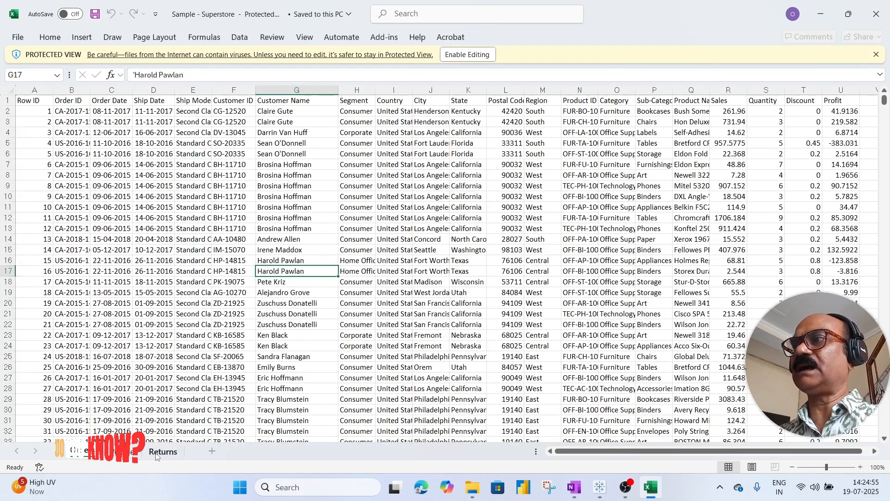
left_click(124, 456)
left_click(165, 457)
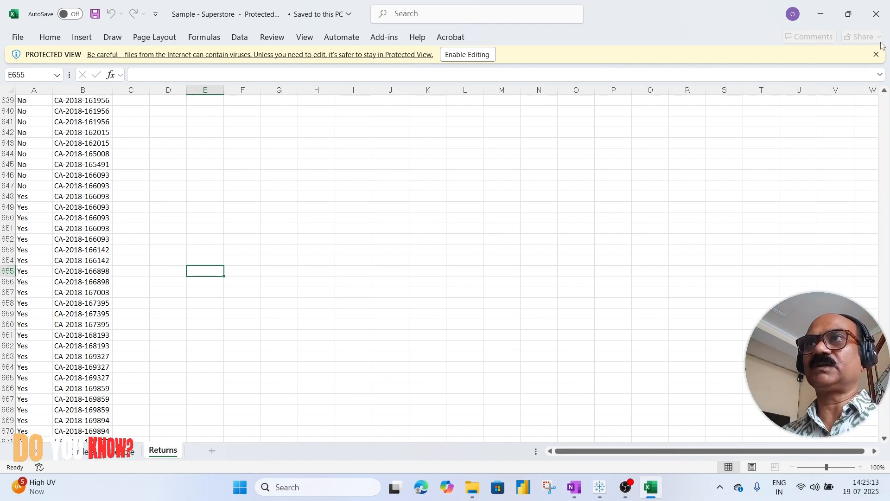
left_click(878, 17)
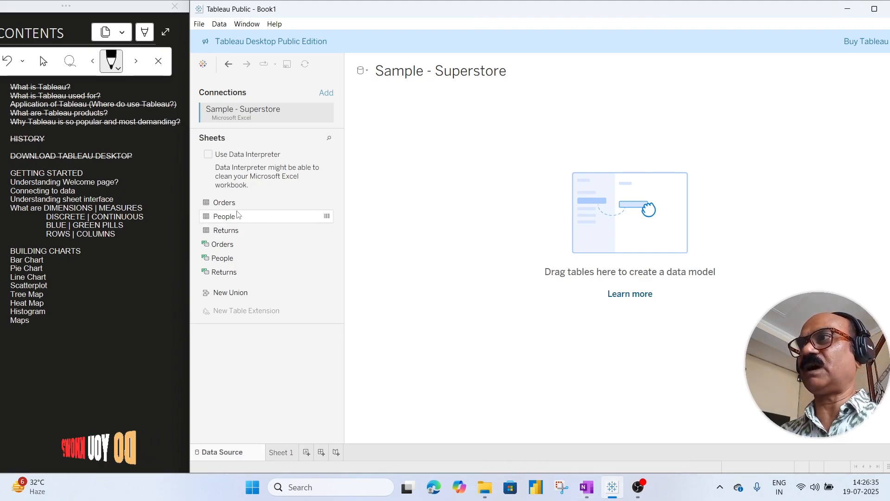
- Add the Orders sheet to the data model canvas with its table details collapsed, and maximize the Tableau window
left_click_drag(230, 204, 403, 175)
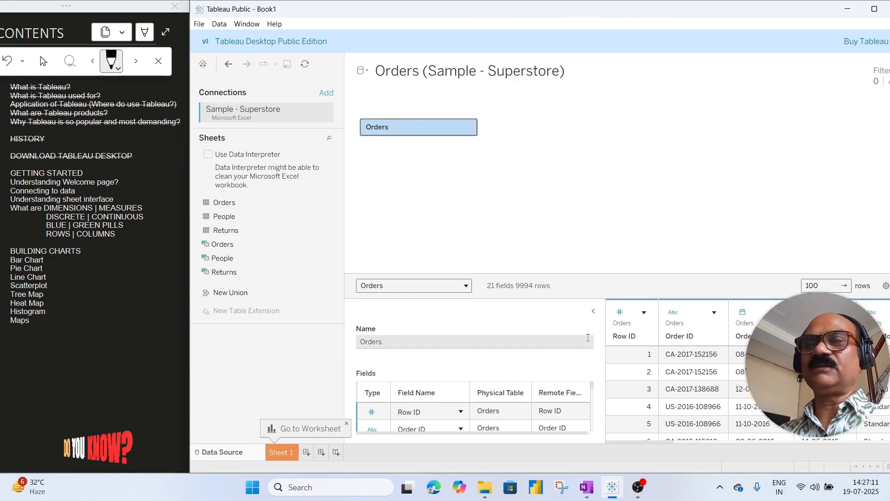
left_click(593, 311)
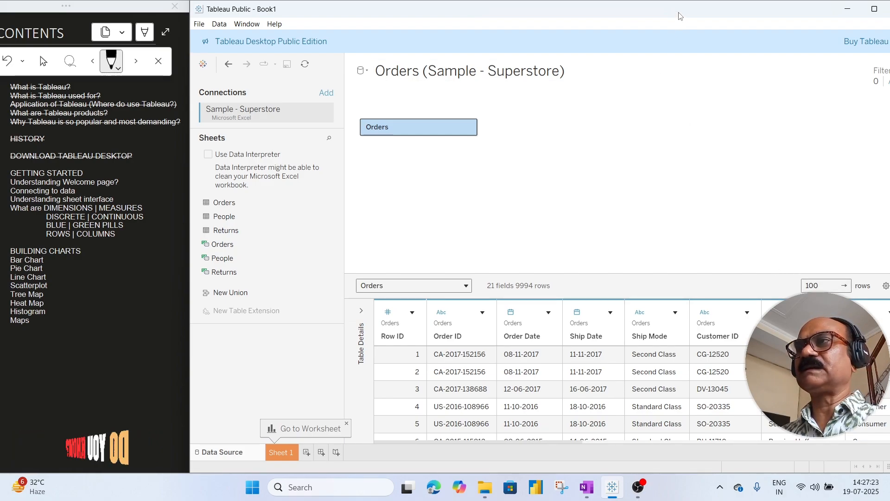
left_click_drag(679, 16, 616, 9)
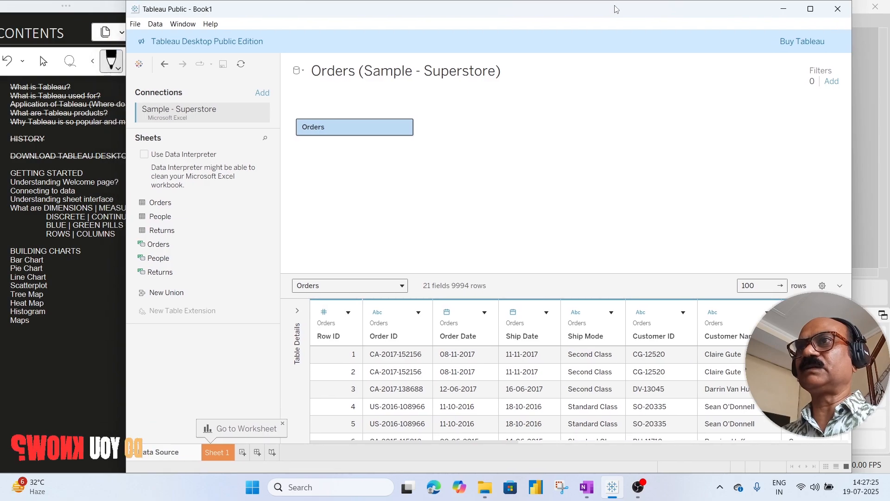
left_click(810, 13)
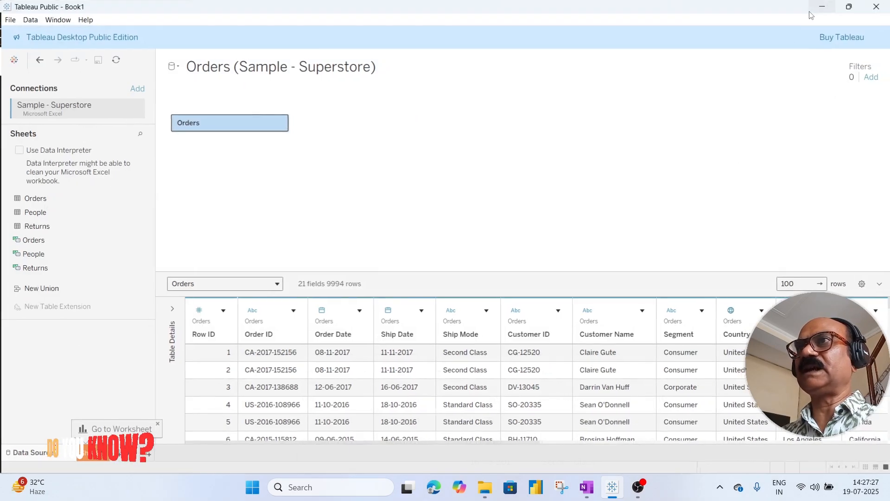
- Hide and restore the data preview pane, and view the Orders sheet's data in its own window before closing it
left_click(880, 284)
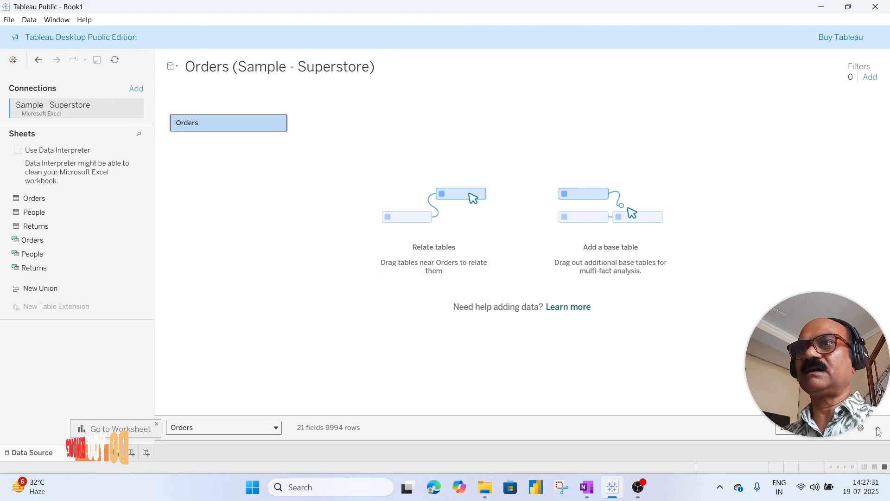
left_click(879, 431)
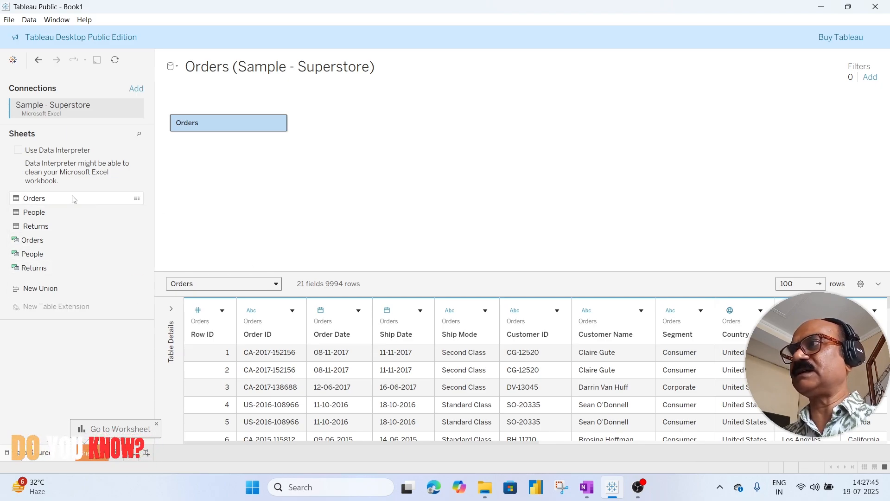
left_click(137, 198)
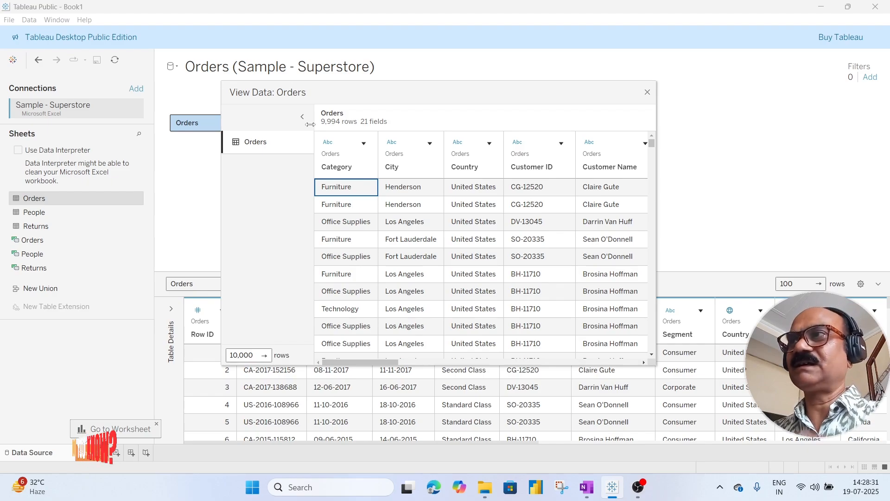
left_click(648, 93)
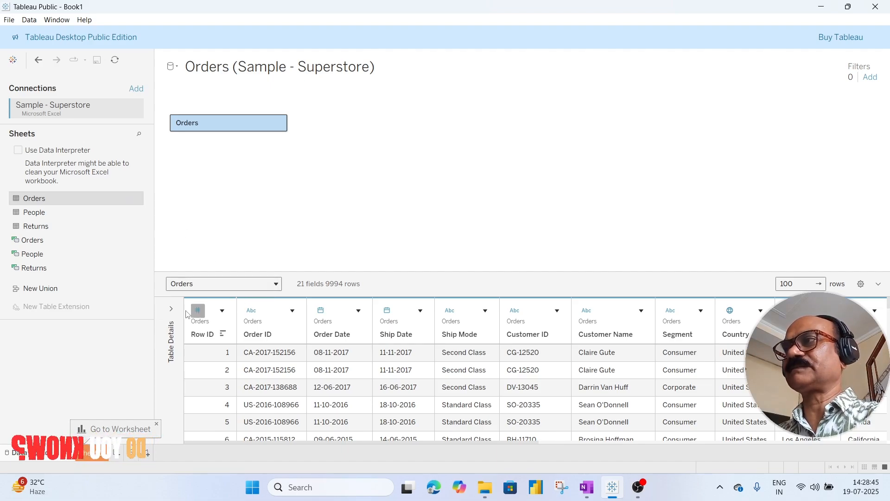
- Expand the table details of Orders and enlarge the data preview area upward
left_click(172, 309)
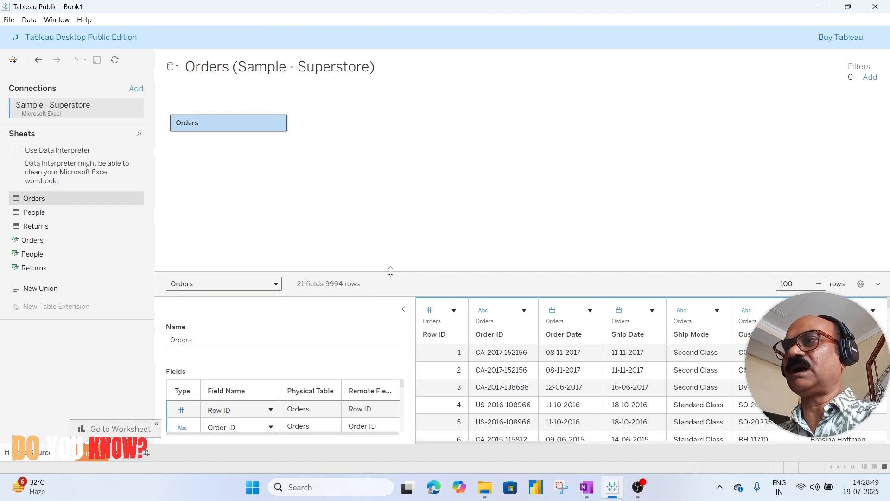
left_click_drag(389, 272, 381, 182)
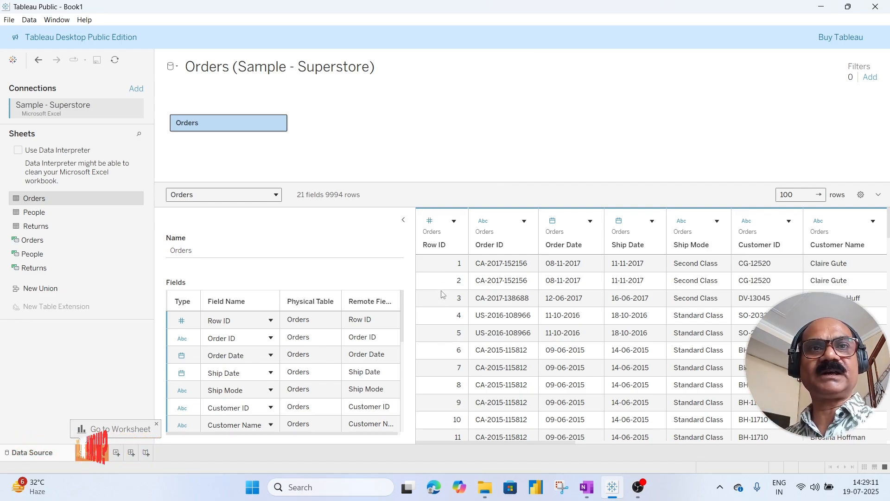
- Examine the available data types for Row ID and Order ID in the preview grid, and for Row ID in the fields list
left_click(430, 222)
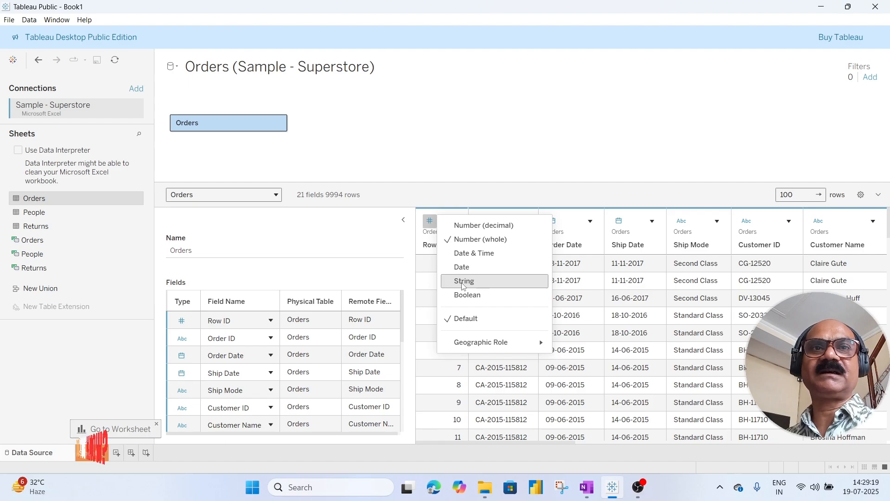
left_click(469, 170)
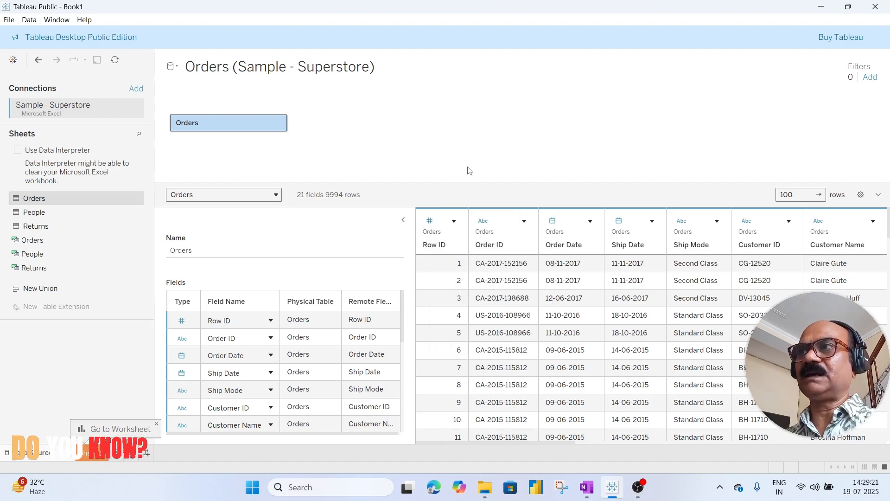
left_click(488, 226)
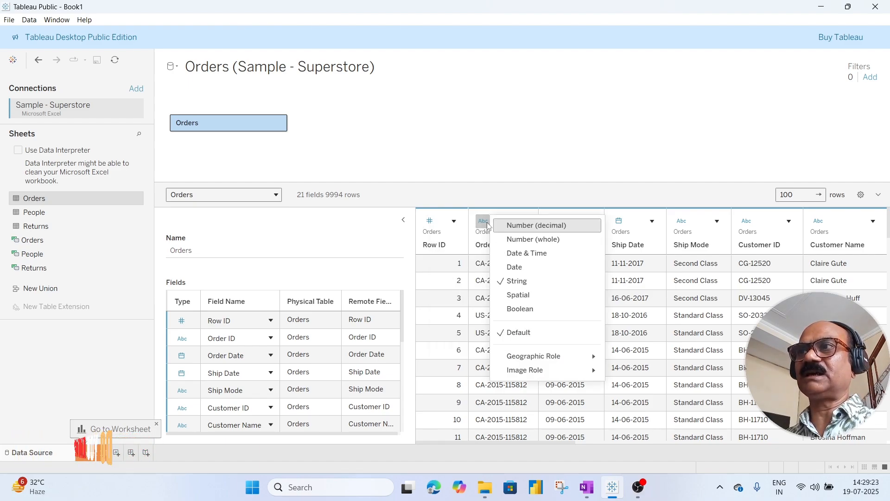
left_click(507, 154)
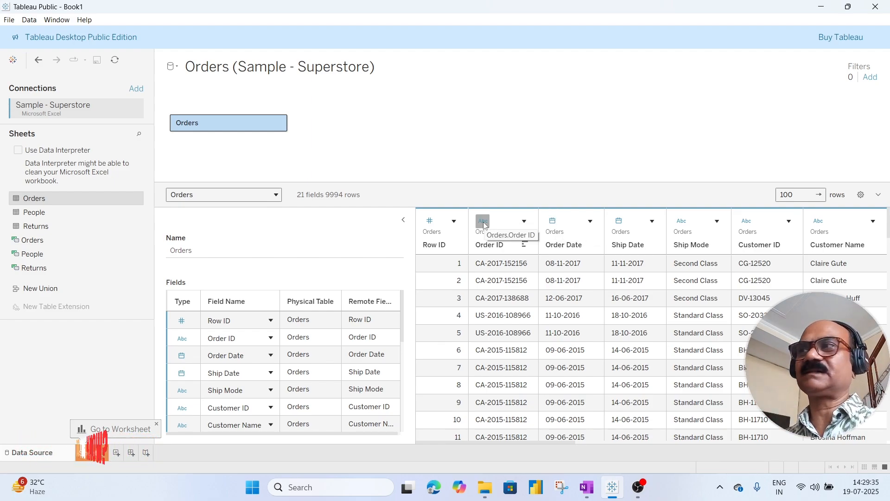
left_click(182, 325)
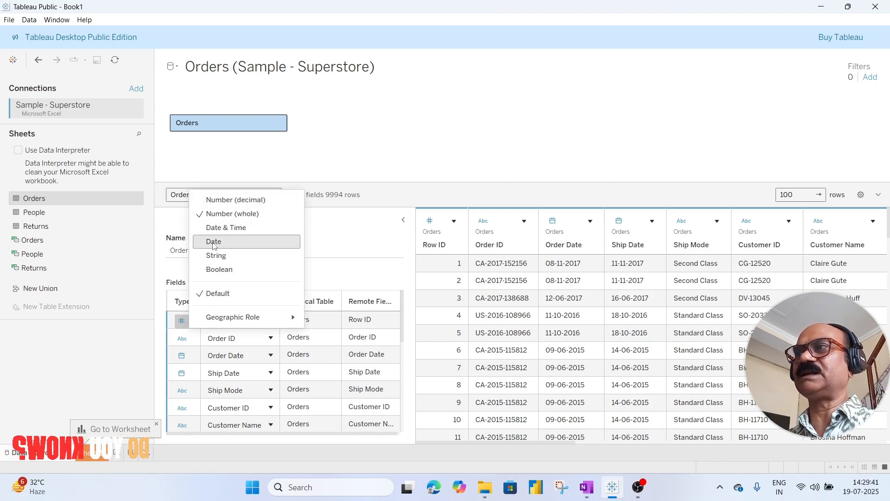
left_click(363, 148)
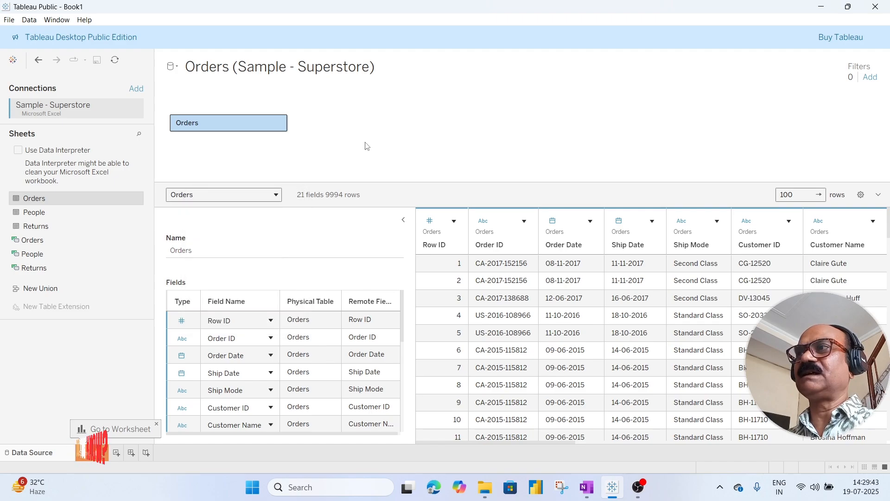
- Create a calculated field from the Order ID column and name it state calc
left_click(524, 222)
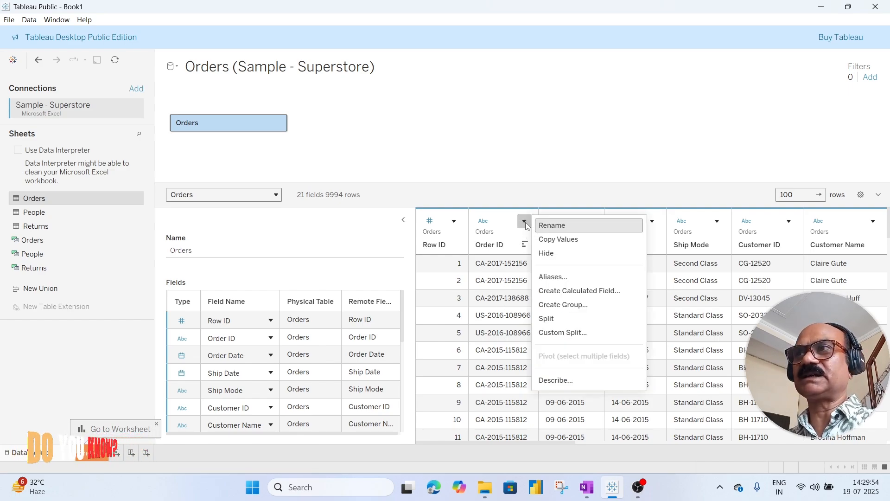
left_click(577, 291)
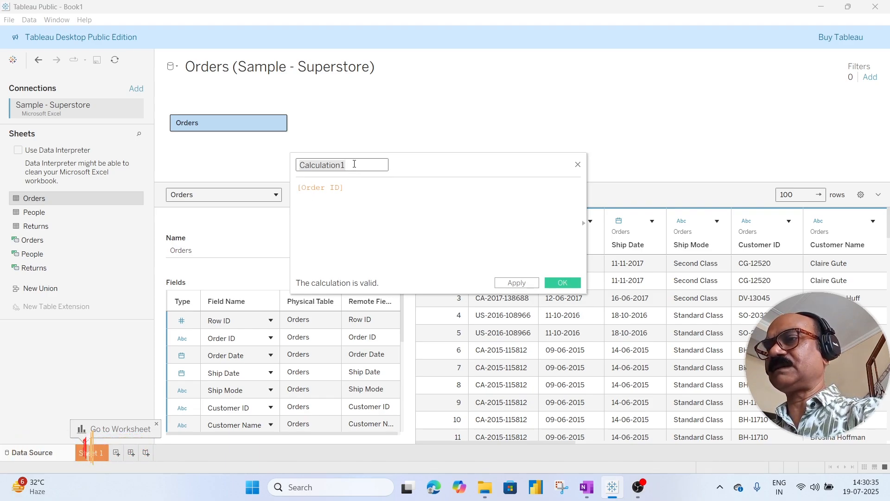
type("stat")
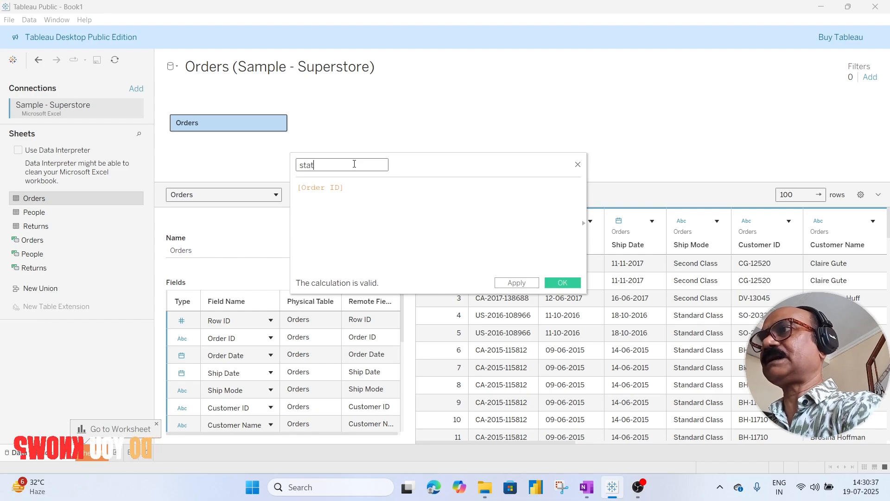
type("e calc")
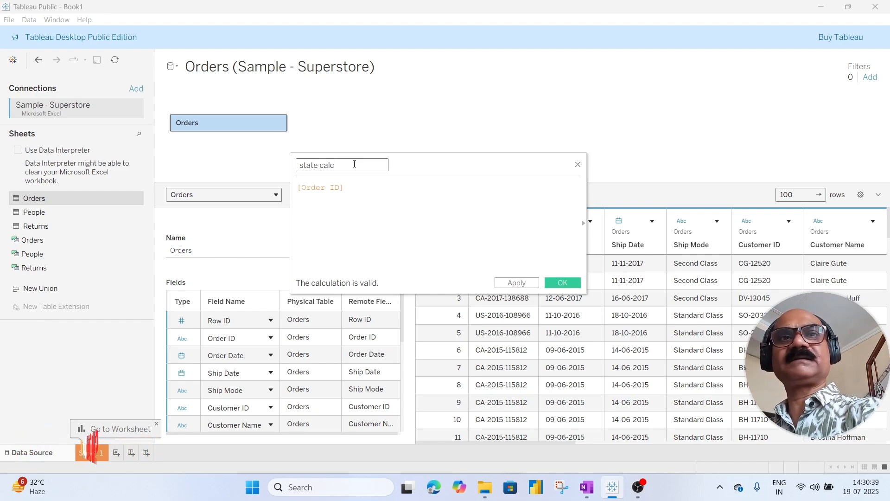
- Define the calculation as LEFT([Order ID],2), apply it and save the calculated field
left_click(298, 188)
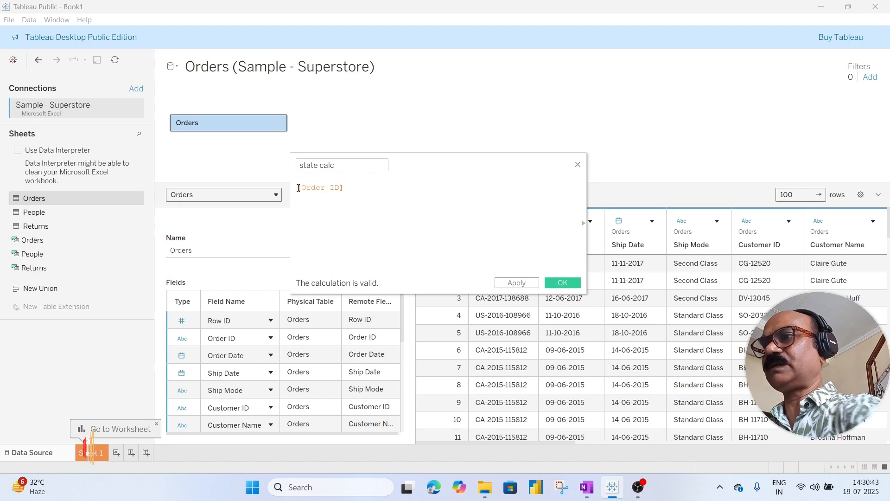
type("lef")
key("Return")
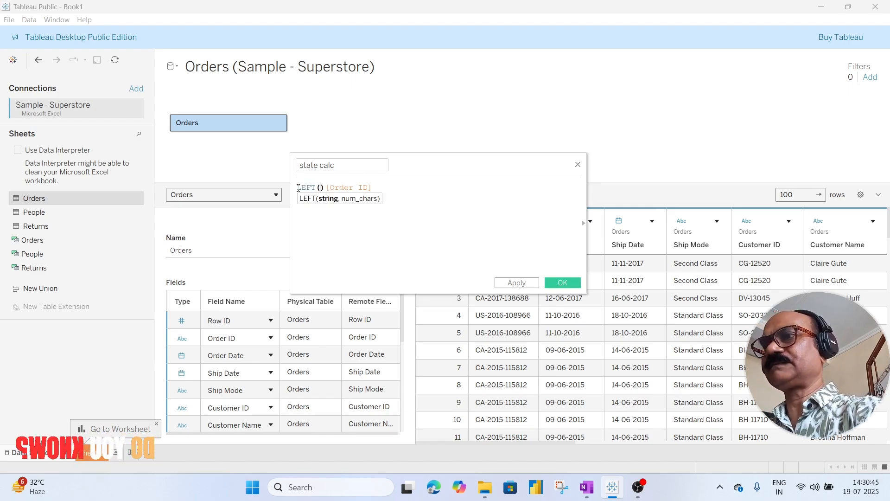
key("Delete")
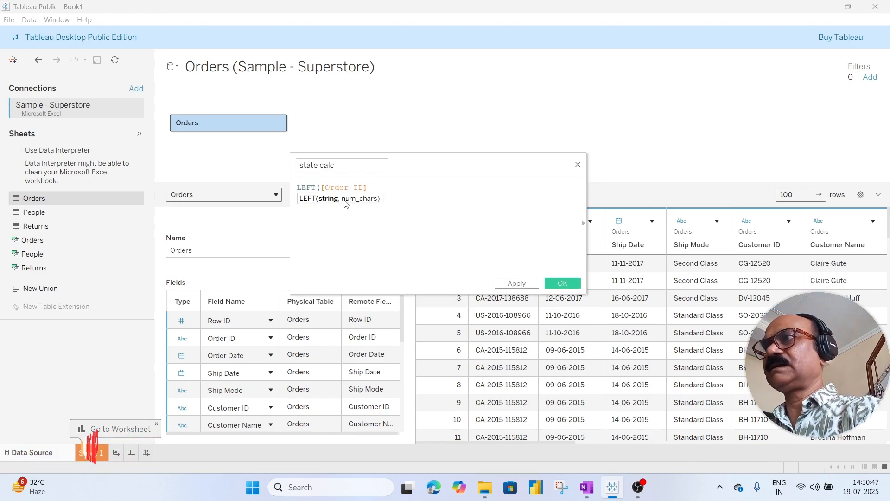
left_click(370, 188)
type(",2)")
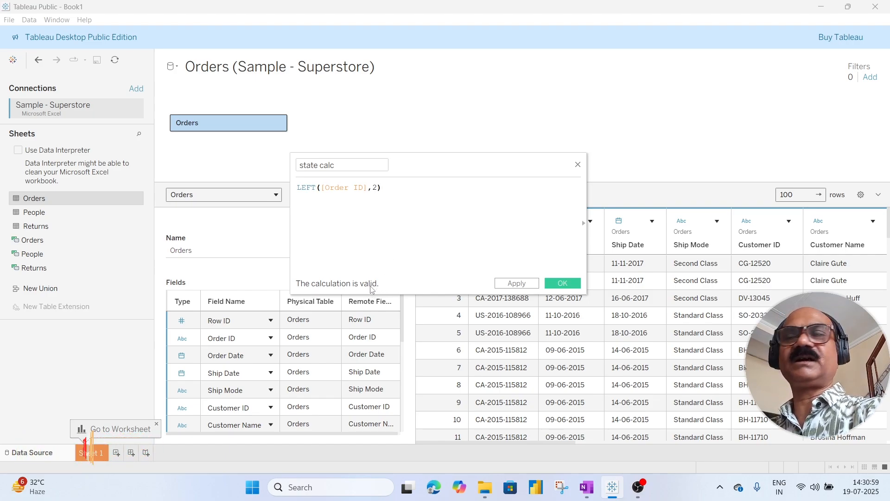
left_click(517, 283)
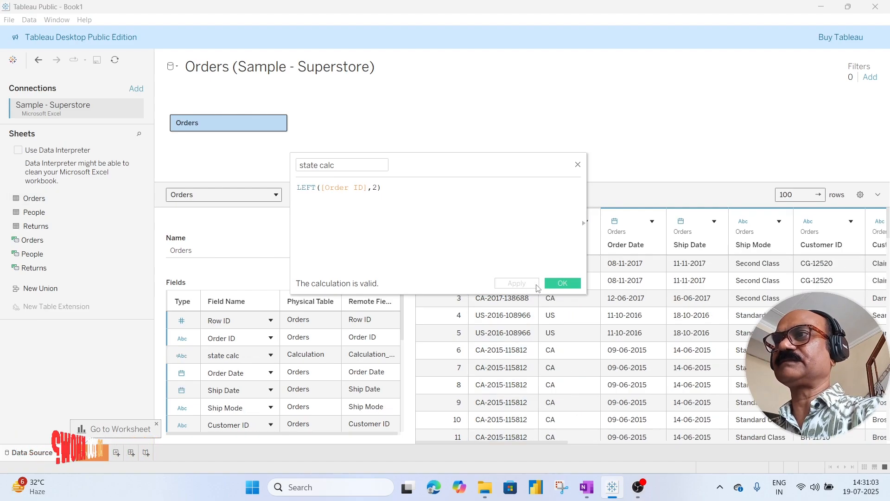
left_click(561, 286)
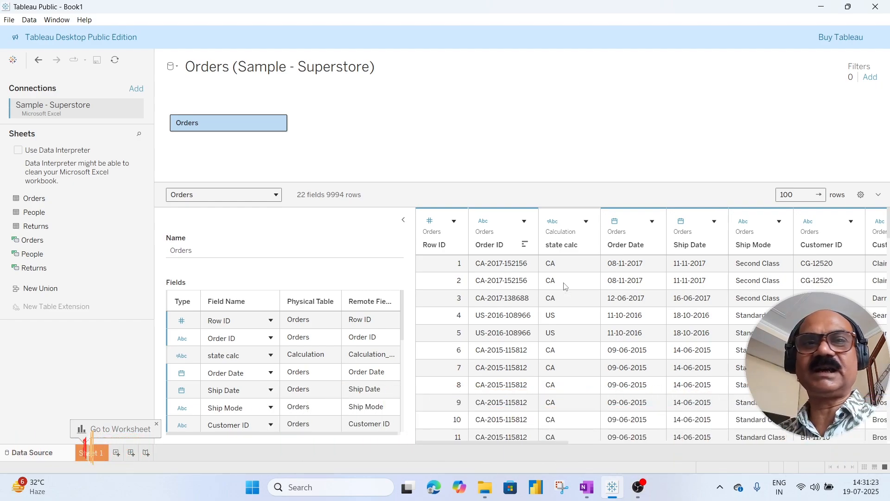
- Custom split the Order ID column on the "-" separator into all columns, and view the resulting columns in the preview grid
left_click(587, 222)
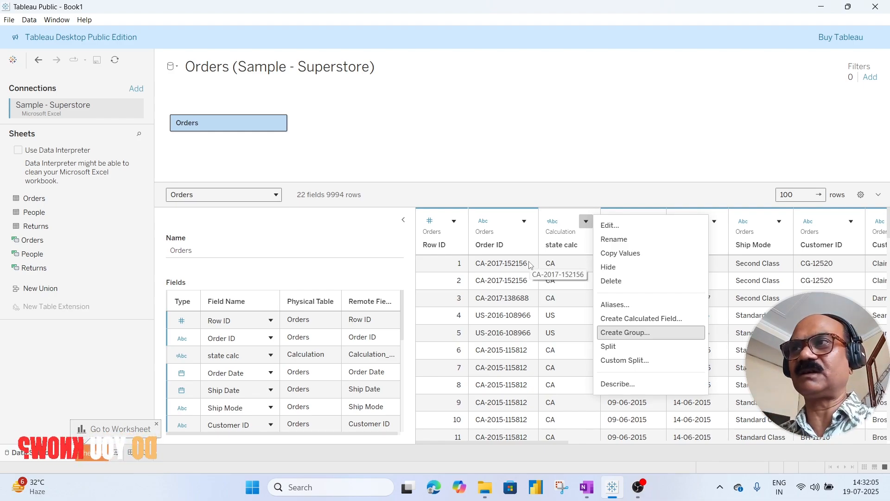
left_click(525, 222)
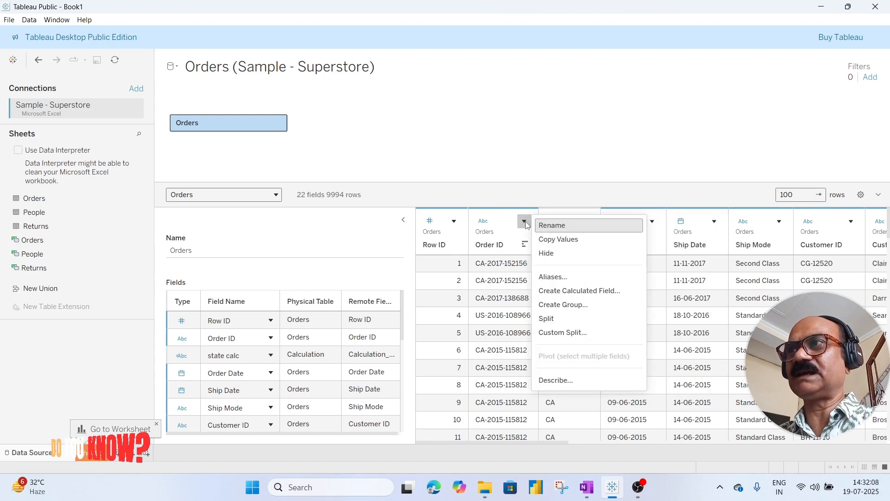
left_click(561, 334)
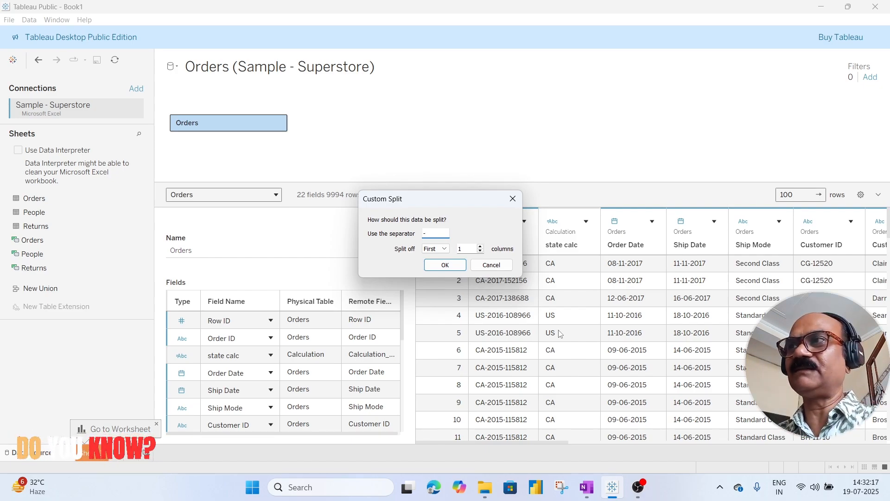
left_click(446, 250)
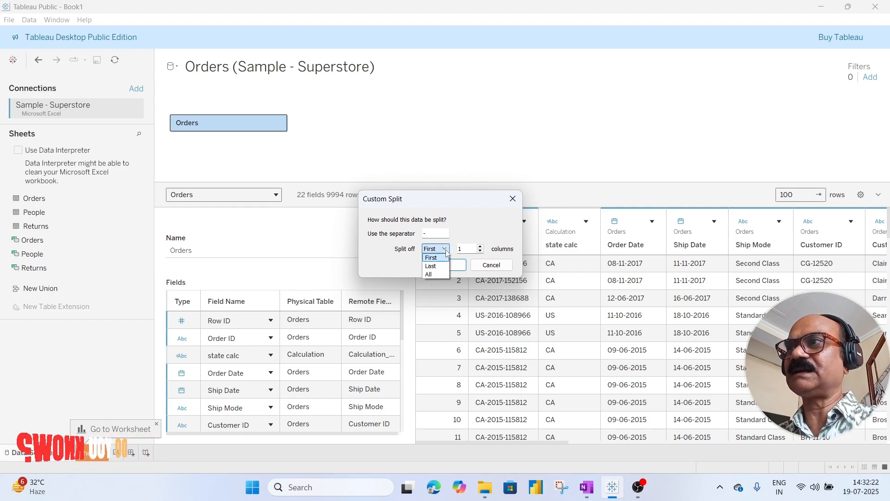
left_click(439, 275)
left_click(445, 265)
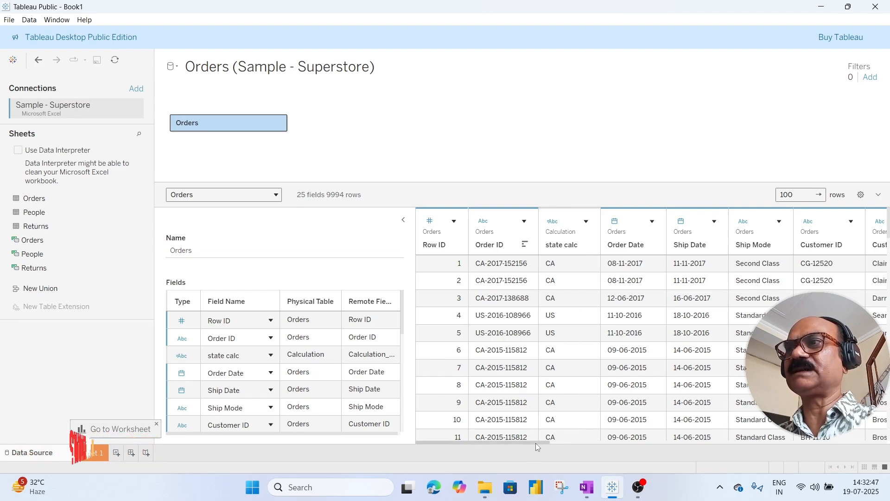
scroll(552, 441, "right", 10)
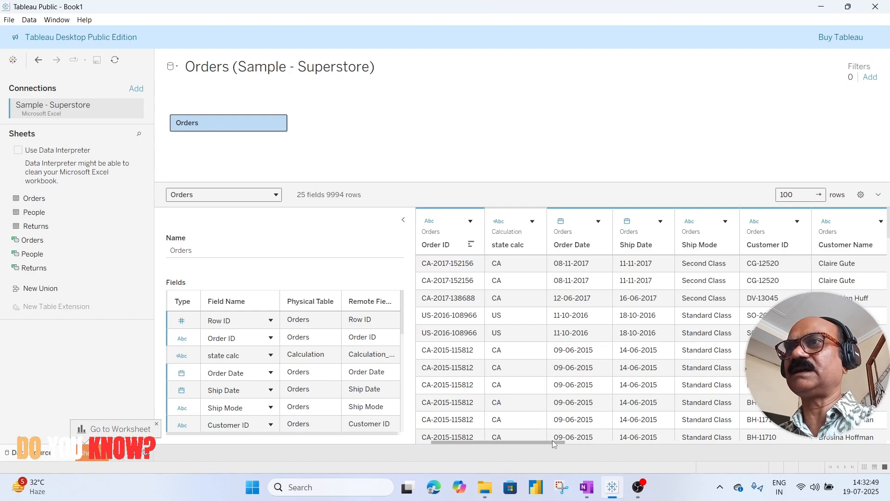
scroll(656, 276, "right", 10)
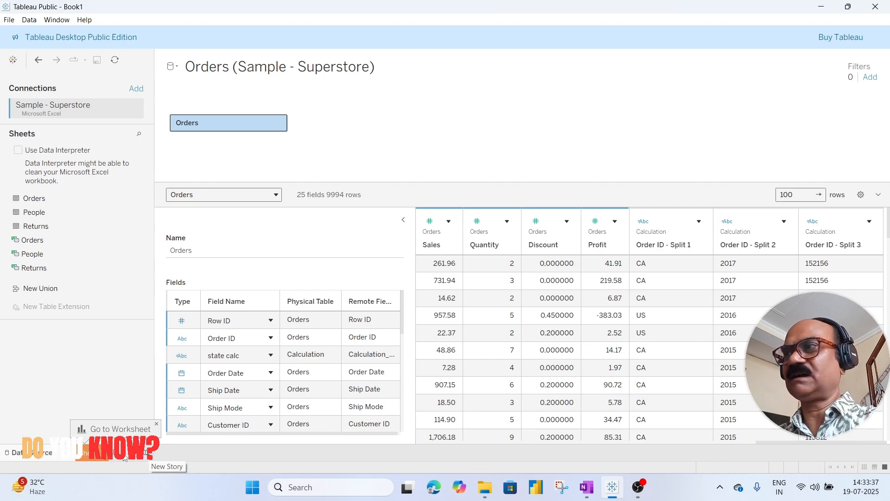
- Open Sheet 1 and review its dimensions, measures and generated latitude and longitude fields
left_click(99, 456)
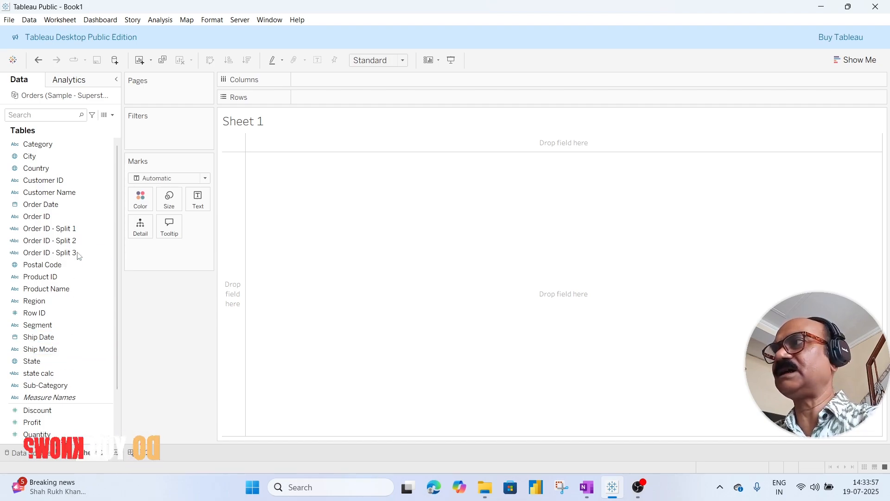
scroll(81, 247, "down", 2)
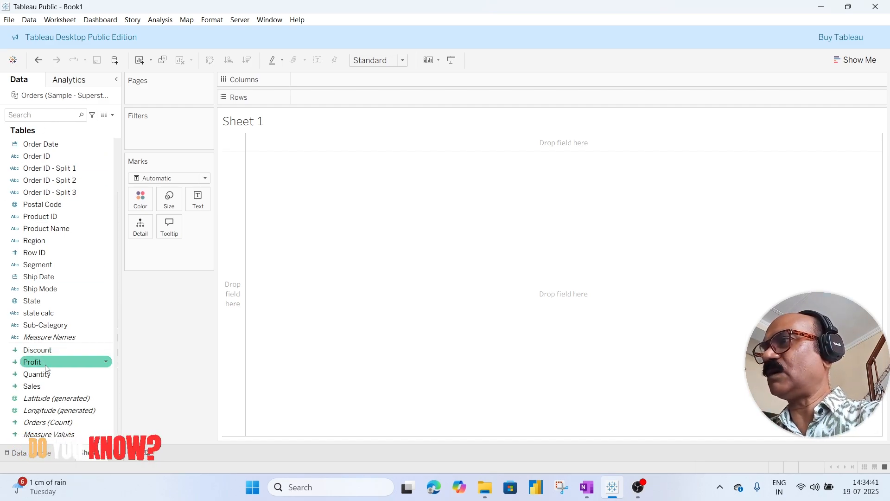
left_click(70, 351)
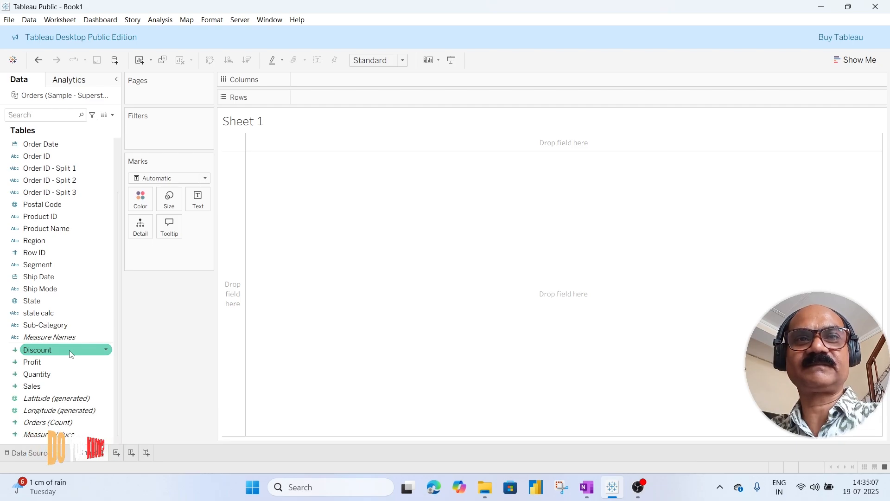
left_click_drag(71, 354, 42, 395)
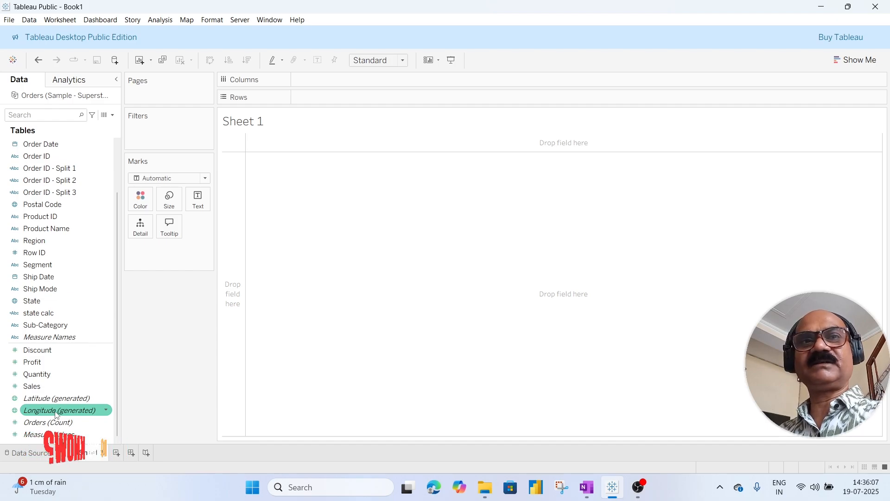
mouse_move(56, 413)
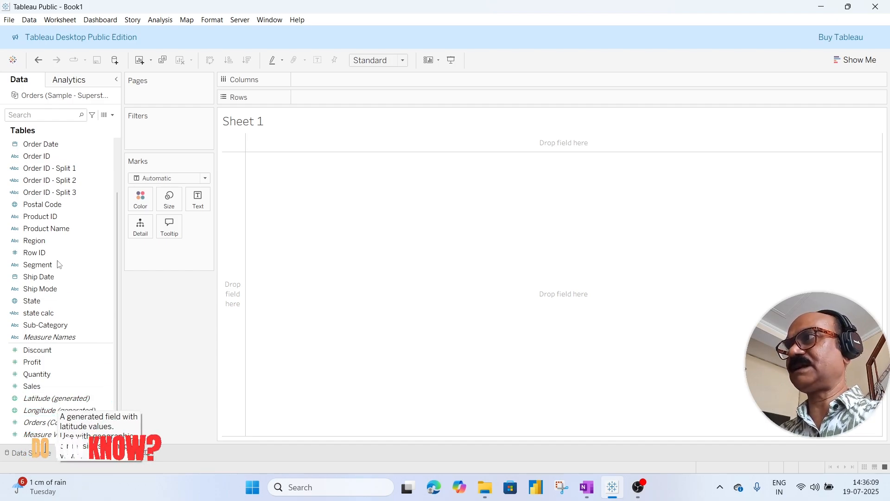
- Examine the available analytics options for the empty worksheet and the Show Me chart types
left_click(73, 86)
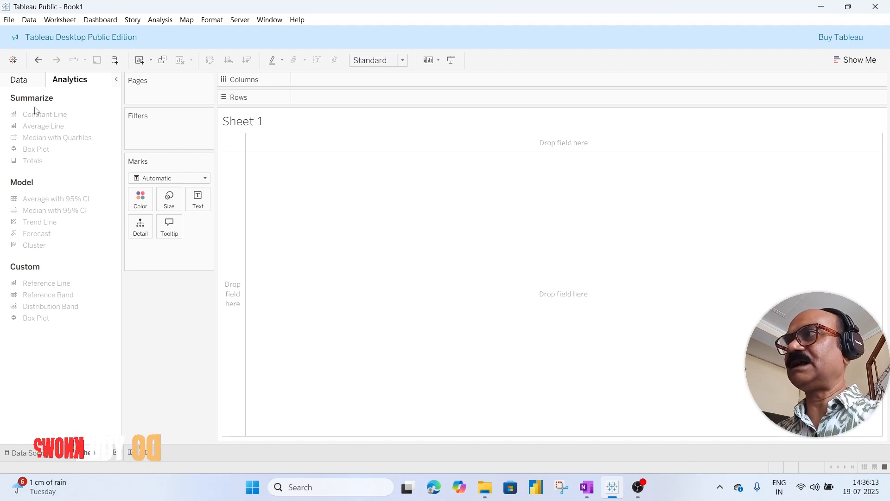
mouse_move(48, 116)
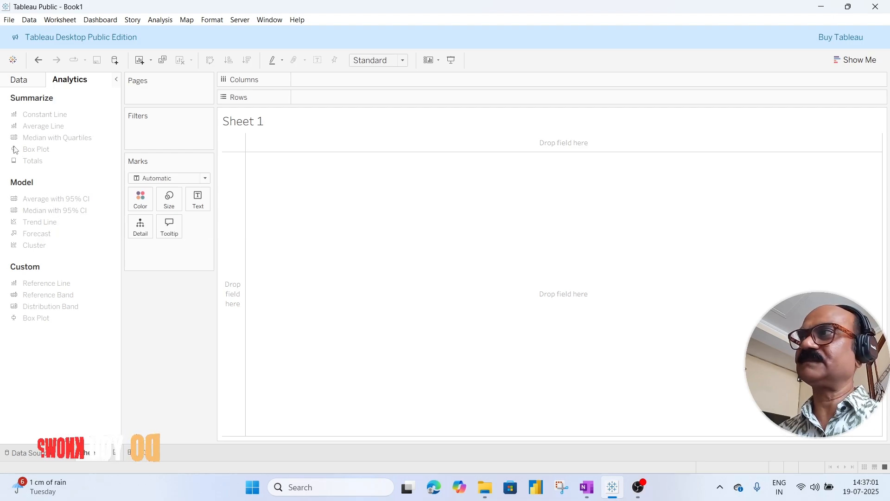
left_click(19, 79)
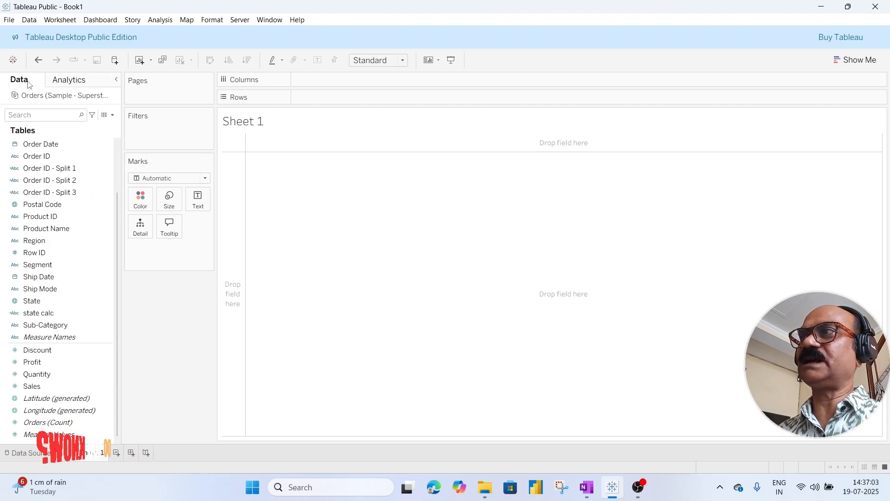
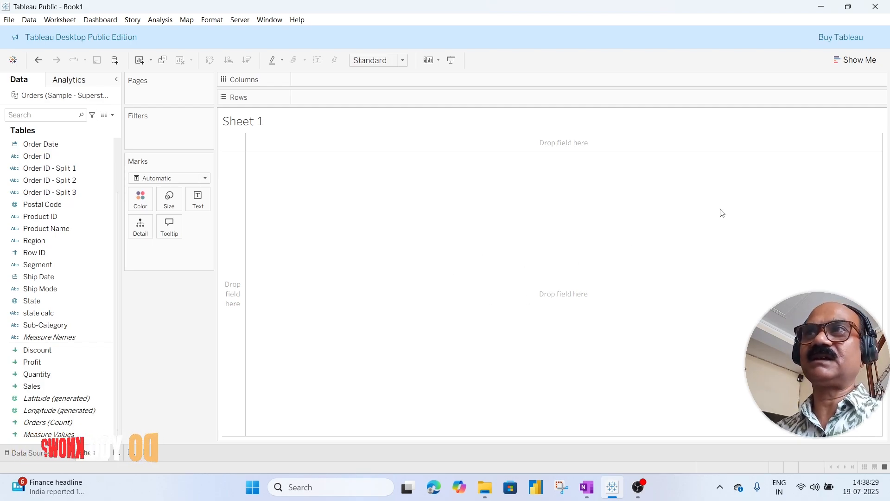
left_click(858, 65)
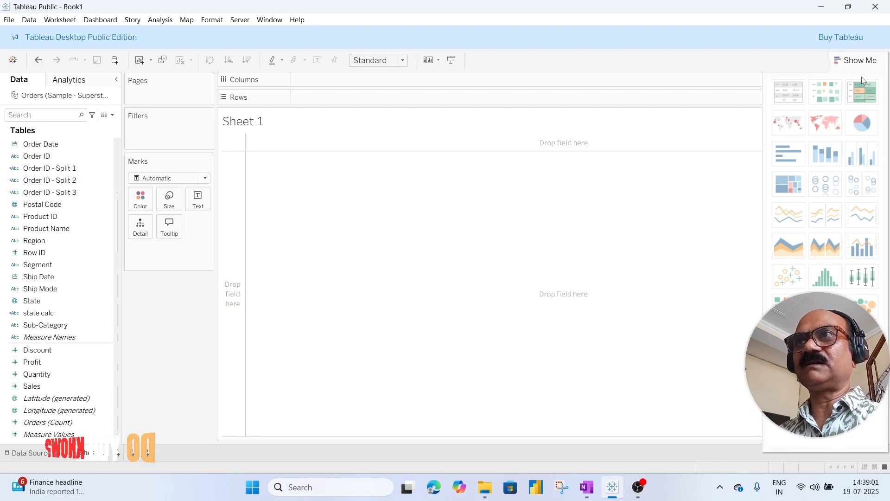
left_click(864, 60)
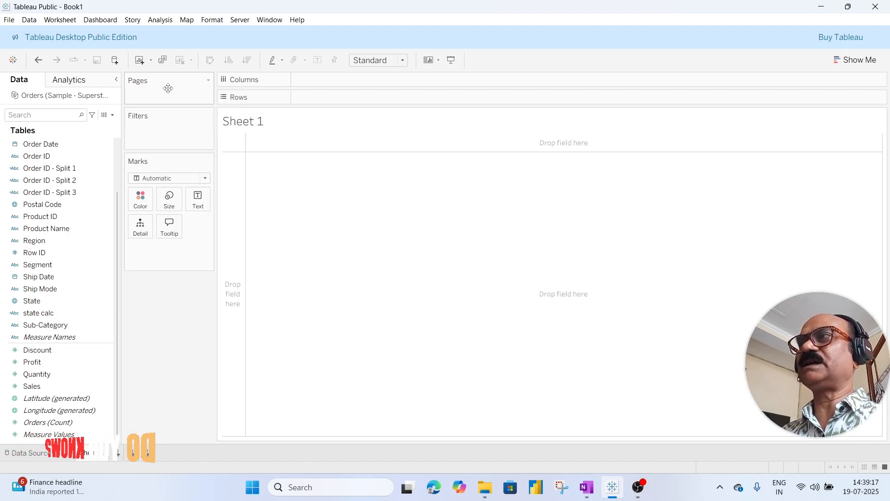
- Move the Pages, Columns and Marks cards to other places around the worksheet, and reset the cards to their default layout
left_click_drag(169, 88, 752, 92)
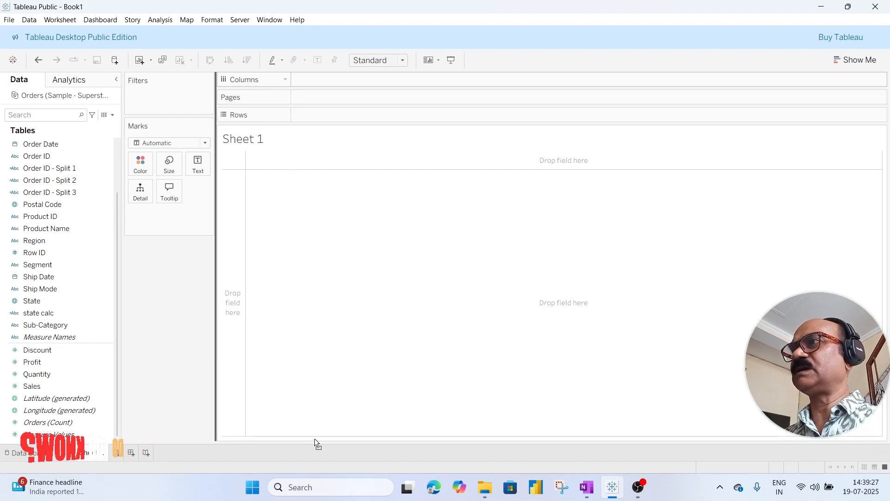
left_click_drag(314, 439, 314, 438)
left_click_drag(354, 81, 179, 299)
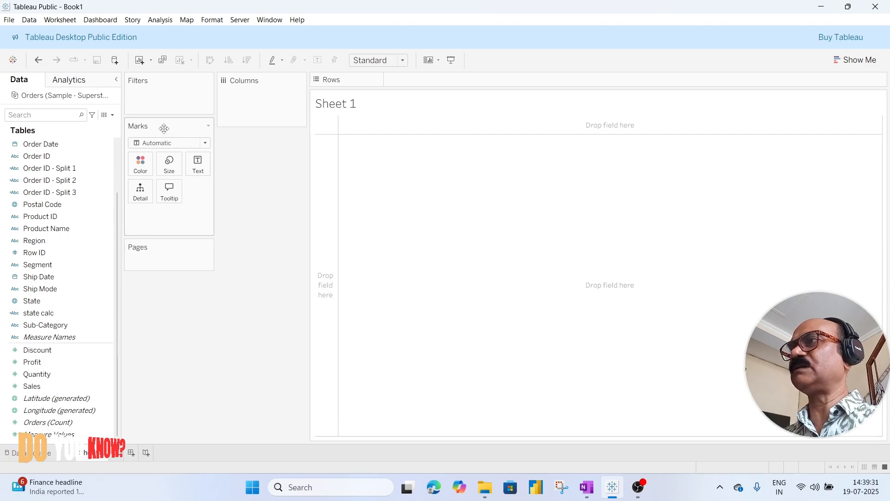
left_click_drag(848, 192, 848, 192)
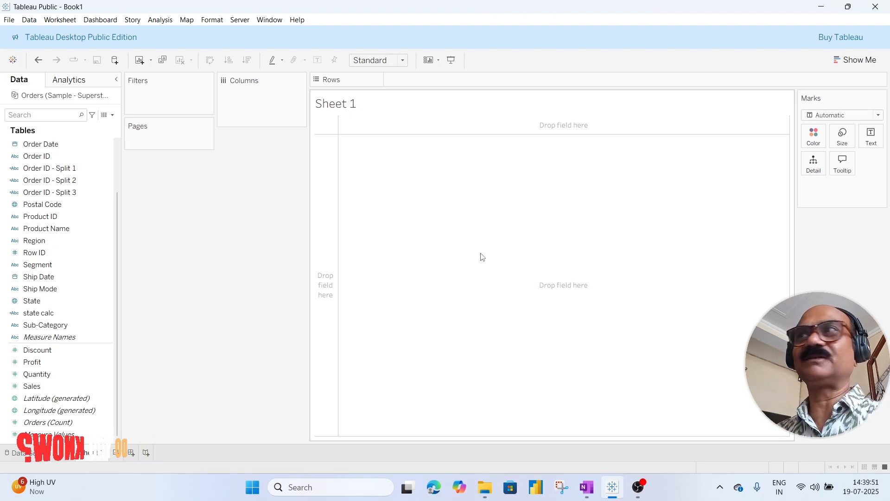
left_click(438, 60)
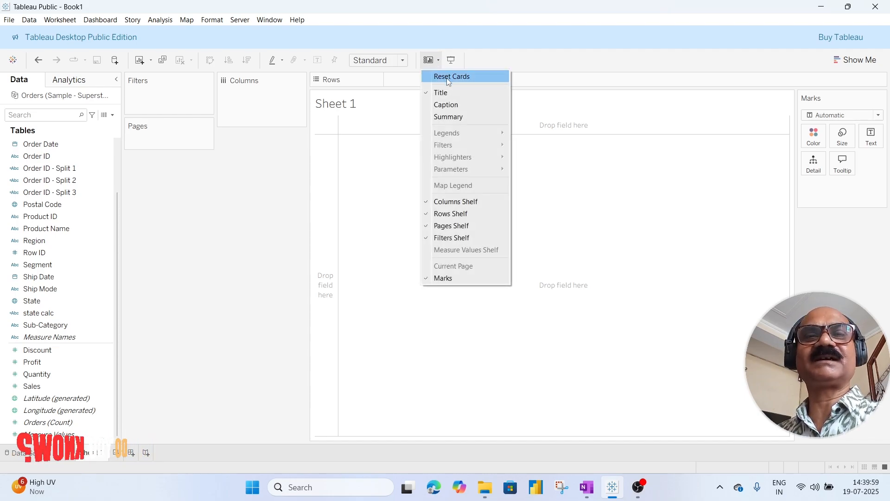
left_click(448, 79)
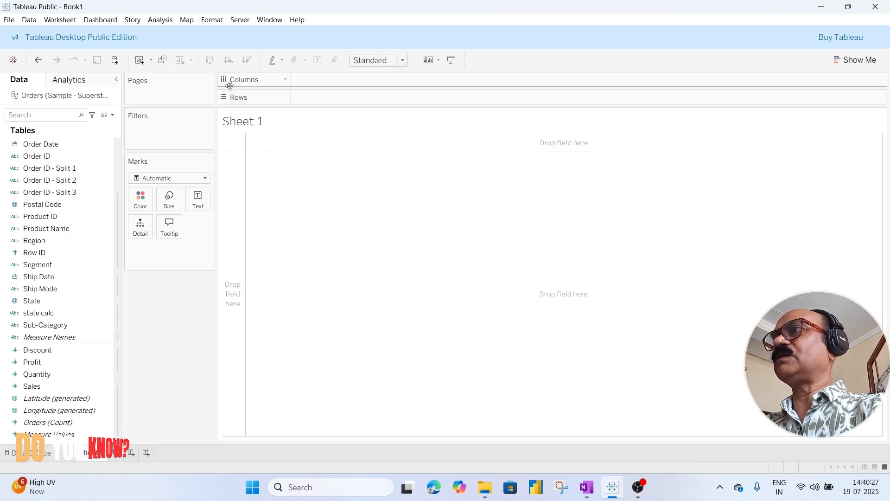
- Place Category on the Columns shelf and move it to the Rows shelf
left_click(91, 315)
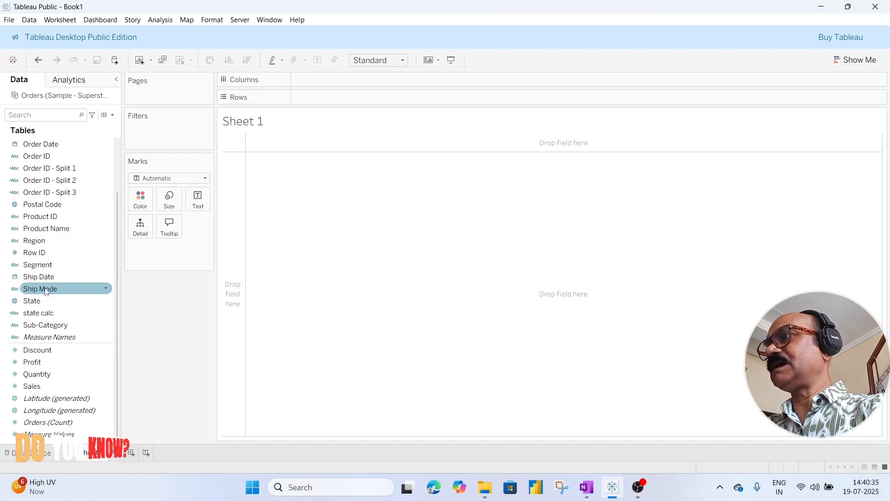
scroll(44, 153, "up", 3)
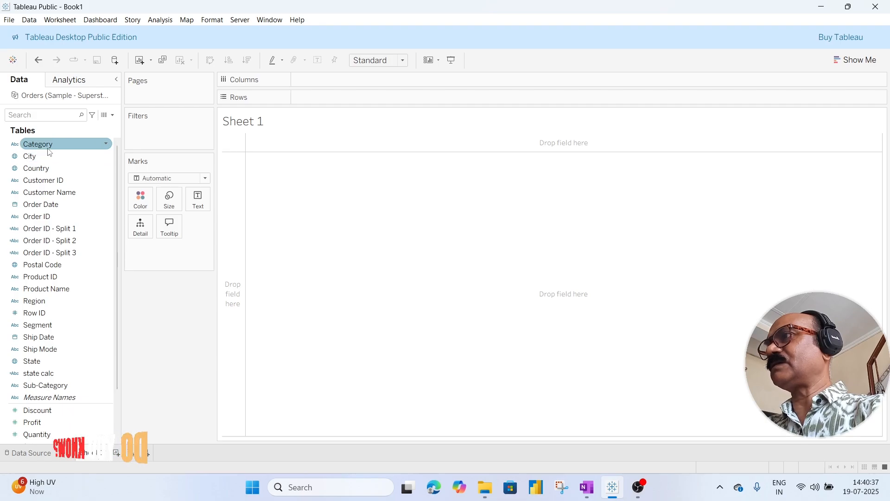
left_click_drag(49, 152, 329, 83)
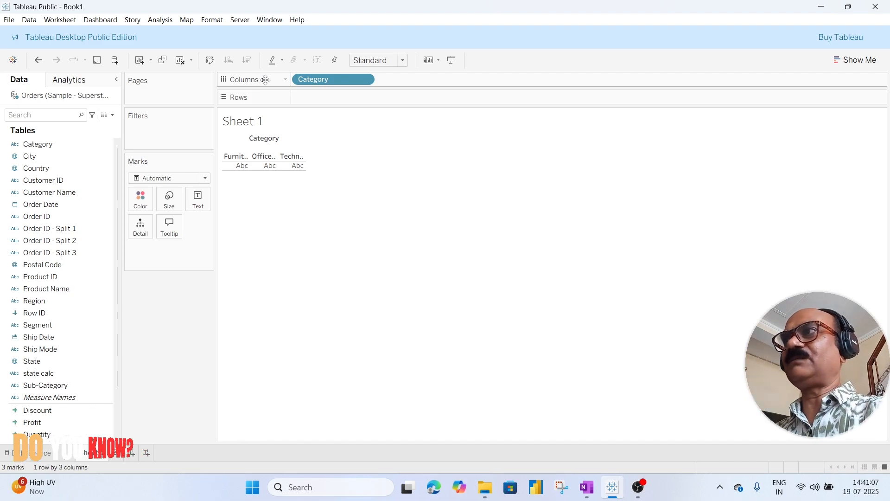
left_click_drag(328, 79, 325, 96)
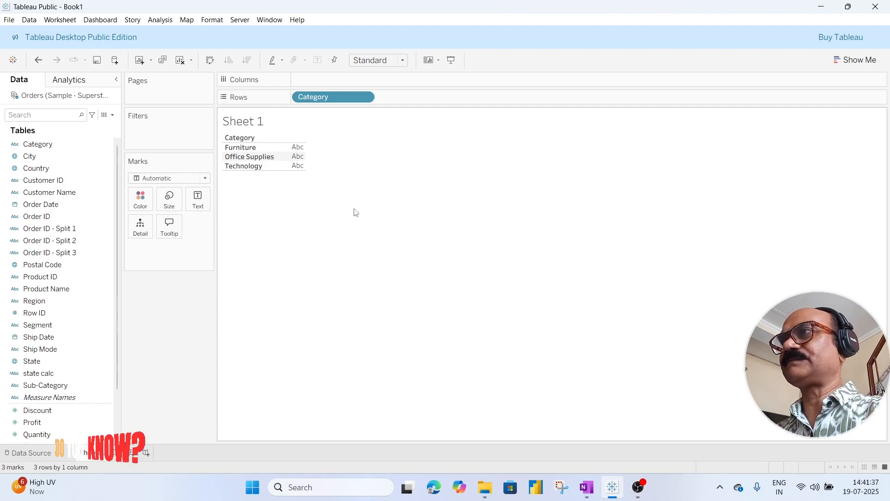
- Add the Sales, Profit and Quantity measures to the Category table
left_click(39, 434)
scroll(39, 418, "down", 3)
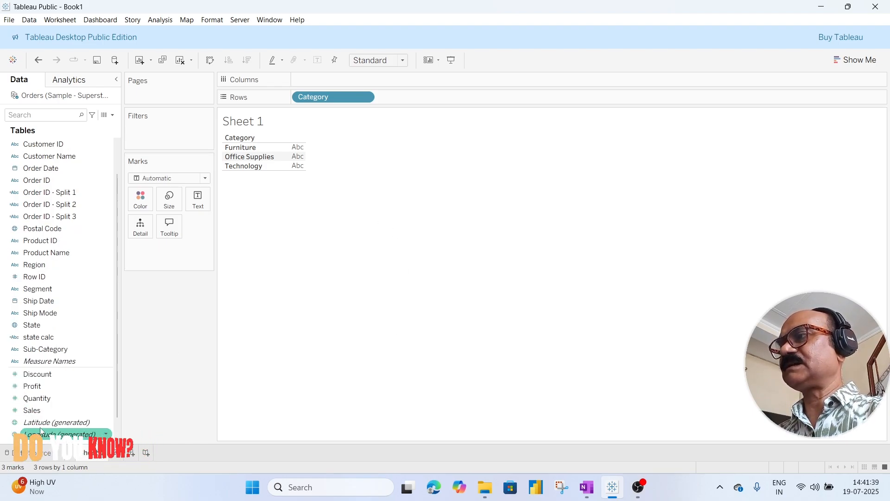
left_click(54, 387)
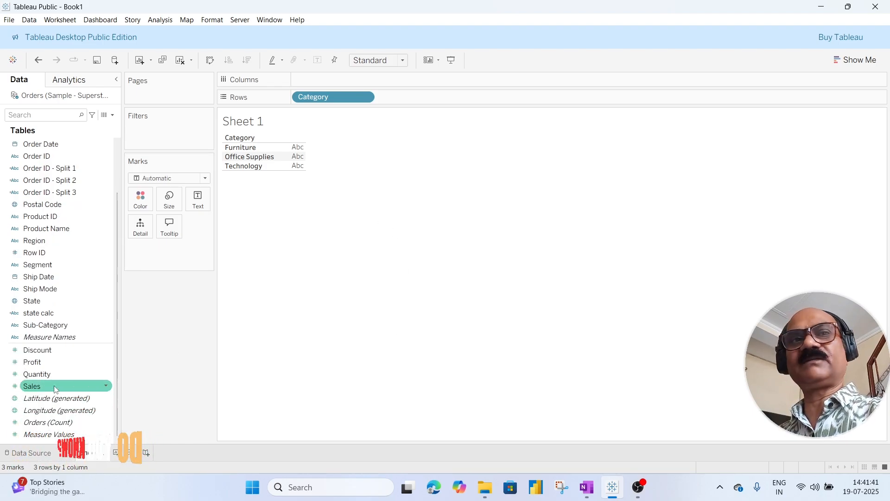
double_click(54, 386)
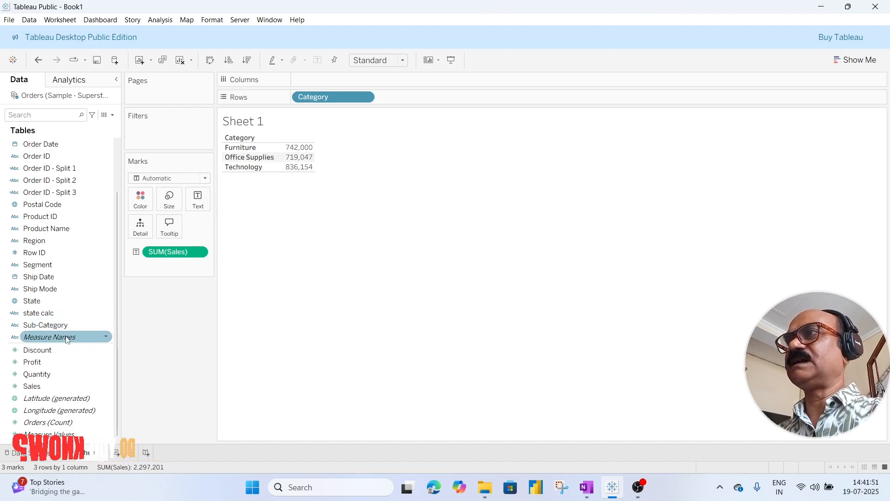
double_click(33, 361)
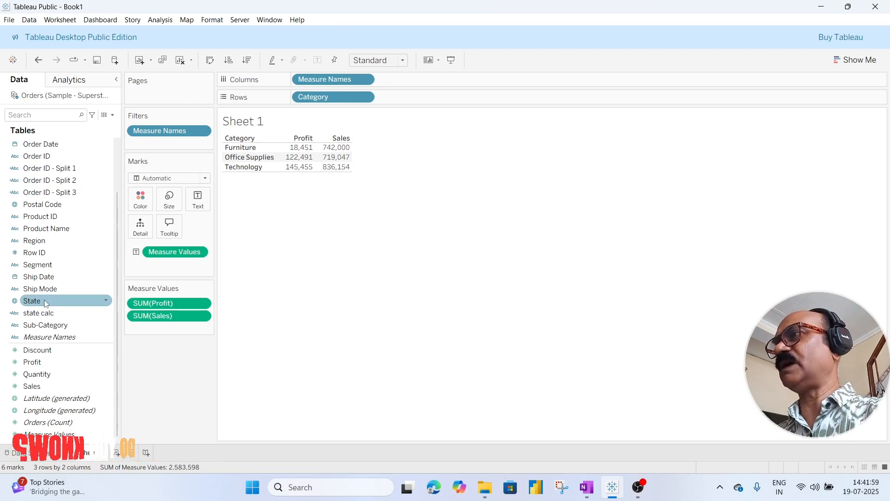
double_click(37, 375)
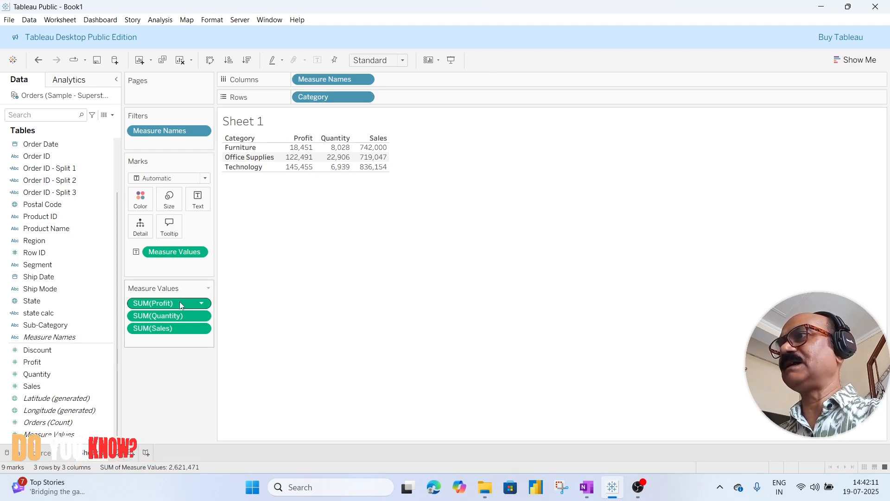
- Remove Profit, Quantity and Sales from the table, and place Sales on the Columns shelf to chart it by Category
left_click_drag(180, 302, 18, 342)
left_click_drag(171, 310, 57, 369)
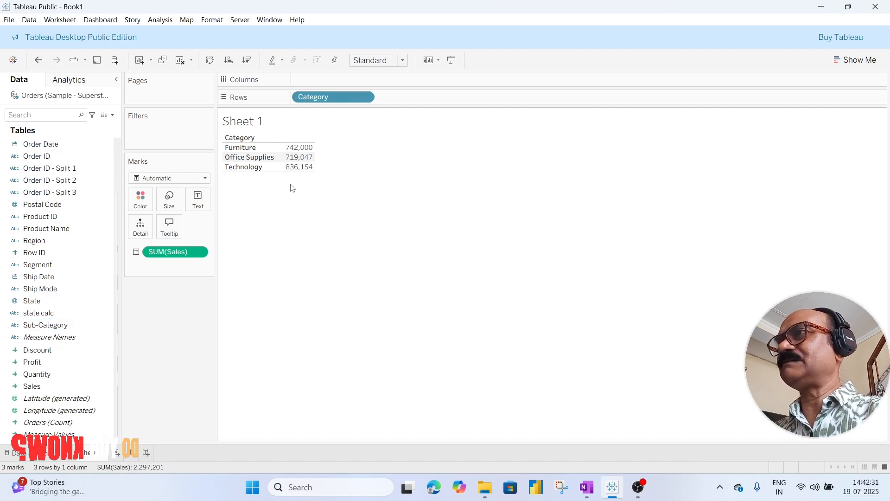
left_click_drag(185, 253, 66, 367)
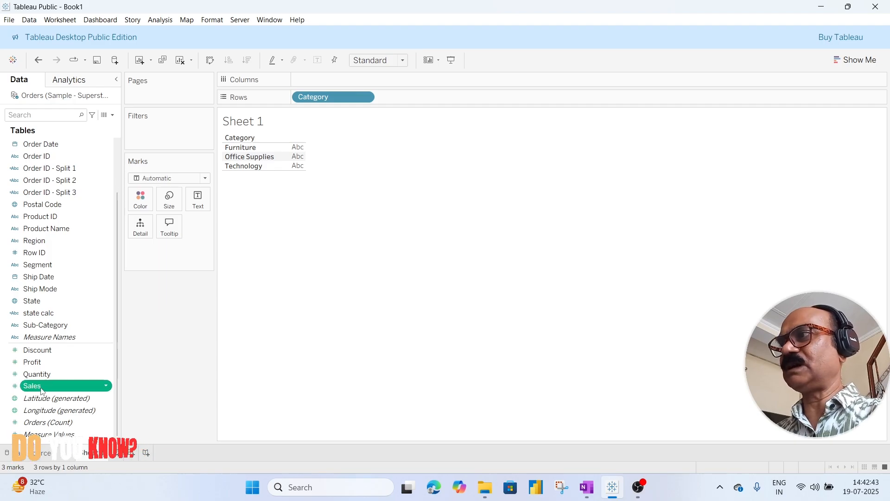
left_click_drag(41, 391, 320, 84)
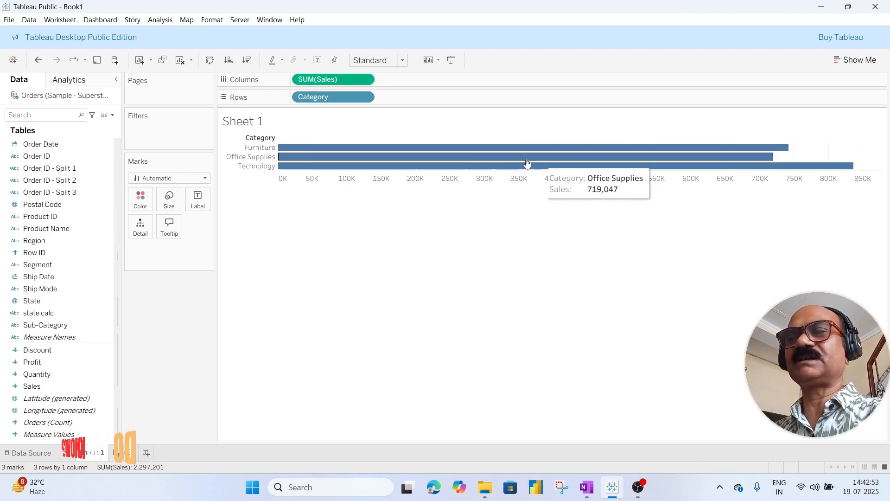
- Label the Category bars with Sales, try the Fit Width view, and set the chart to Fit Height
mouse_move(620, 149)
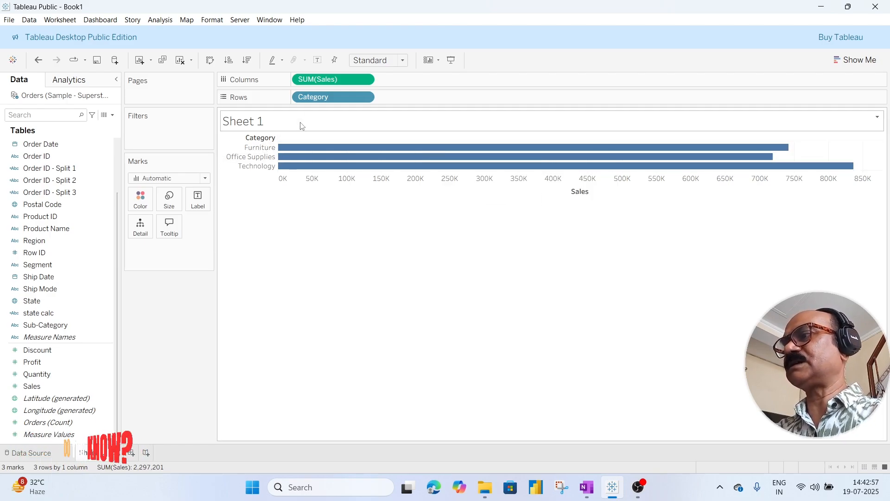
left_click_drag(326, 82, 197, 203)
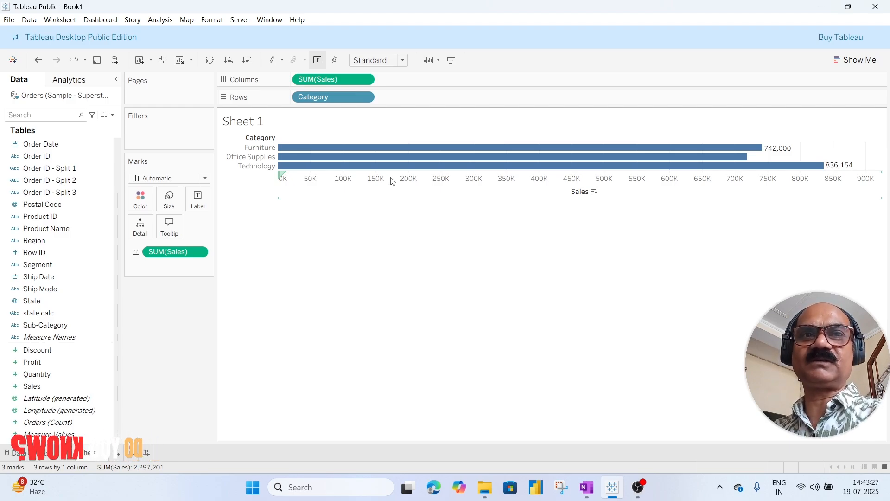
left_click(402, 61)
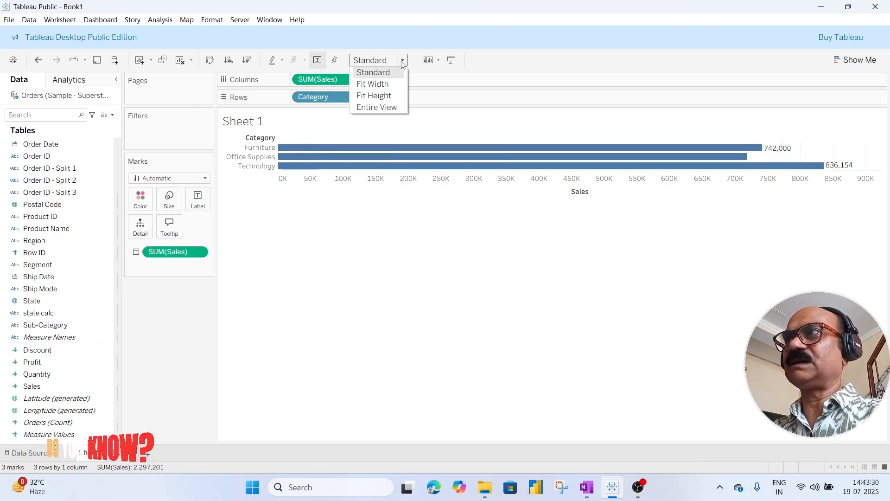
left_click(389, 85)
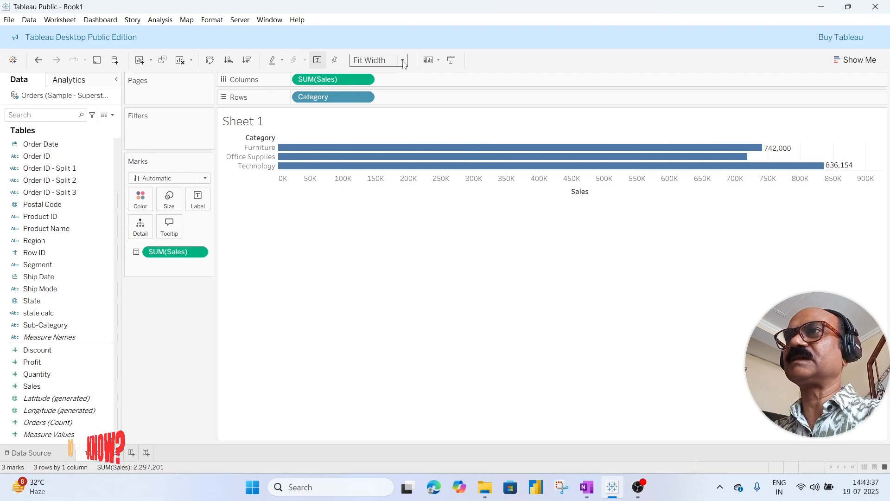
left_click(404, 64)
left_click(379, 95)
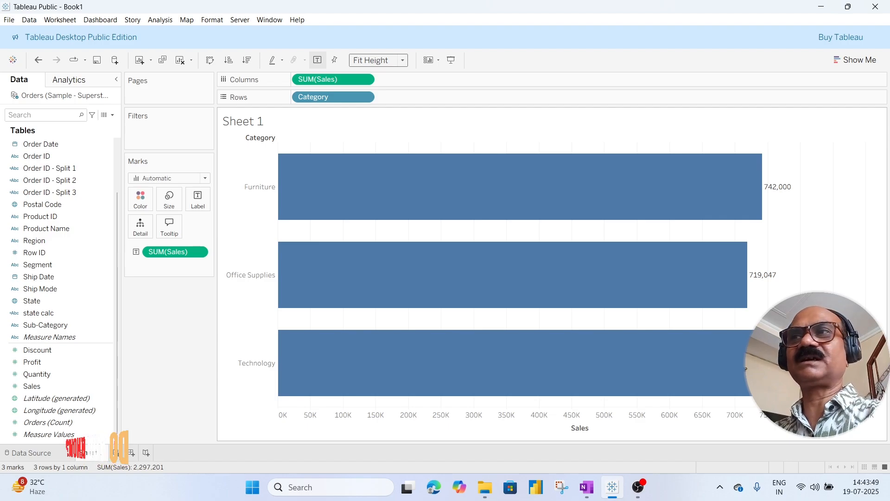
- Color the Sales bars by Region, remove and reapply that coloring, and check the details of the Furniture segments
mouse_move(423, 209)
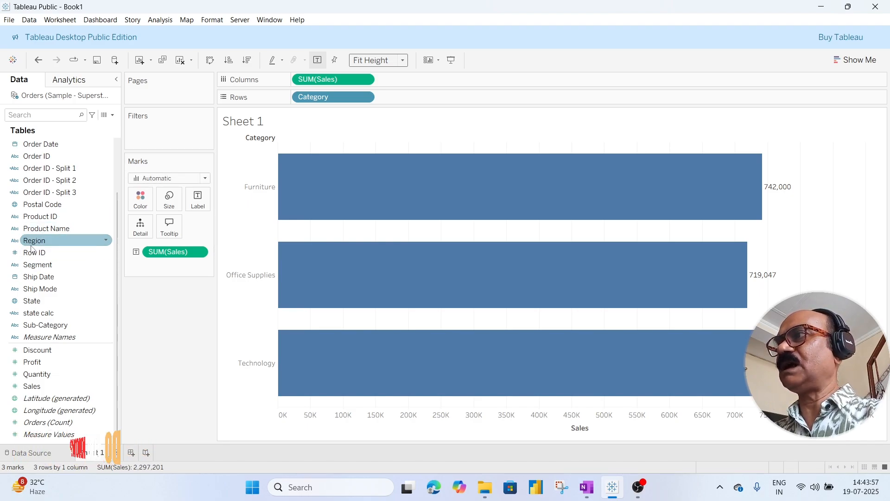
left_click_drag(31, 246, 137, 211)
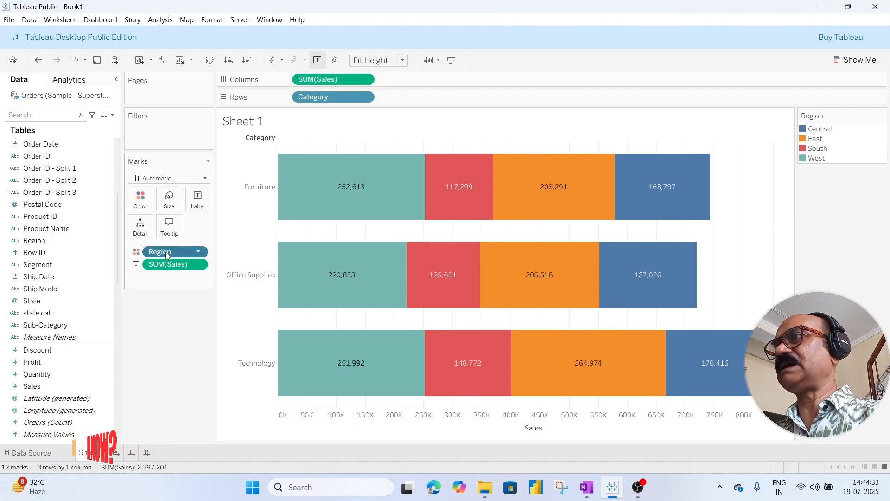
left_click_drag(167, 255, 56, 398)
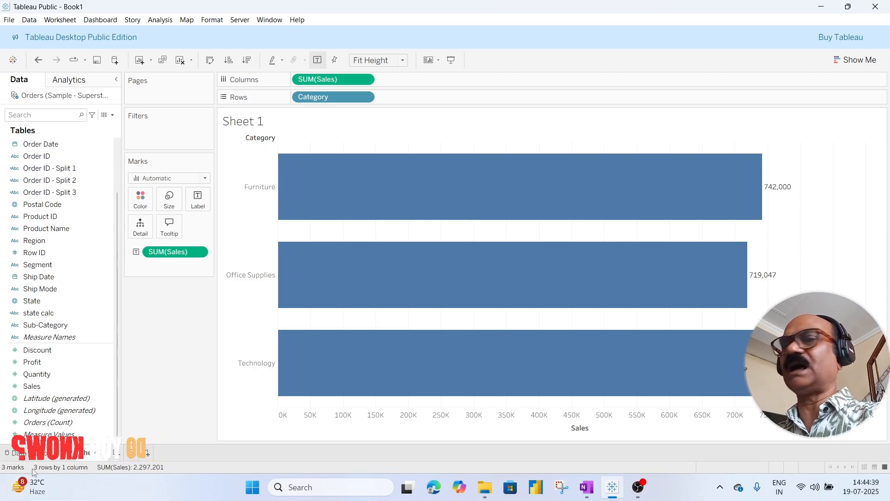
mouse_move(591, 198)
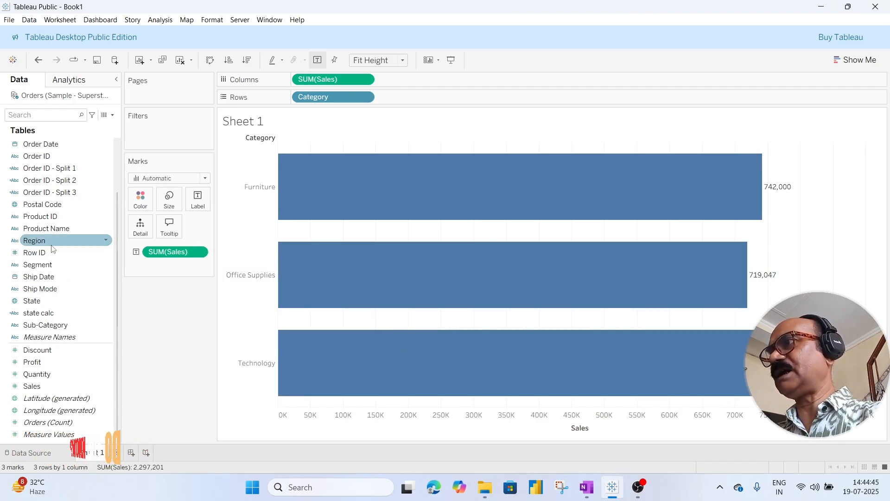
left_click_drag(47, 242, 143, 201)
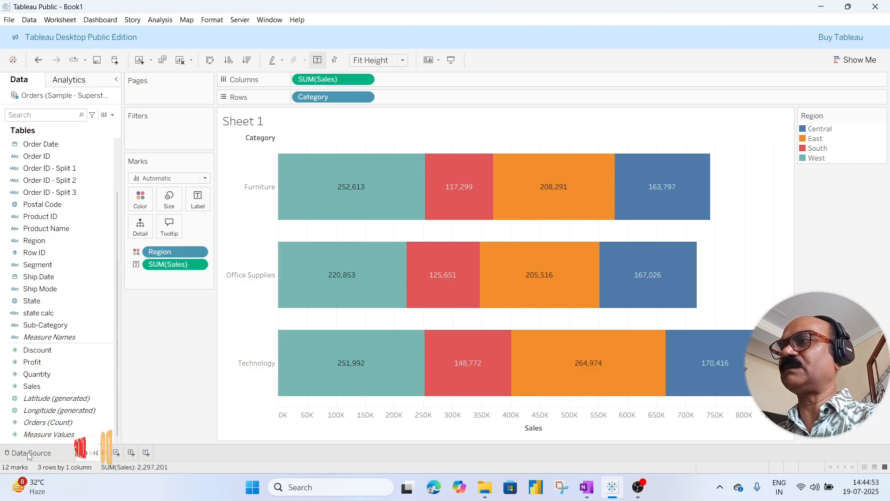
mouse_move(49, 484)
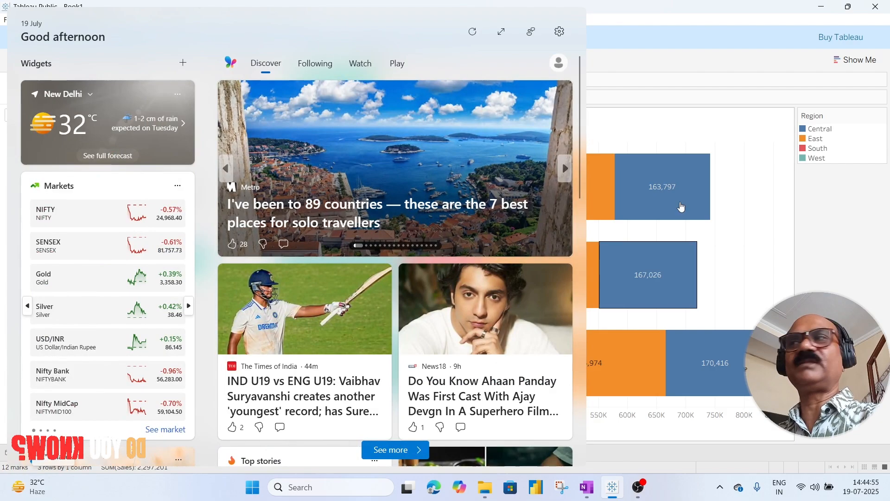
left_click(754, 169)
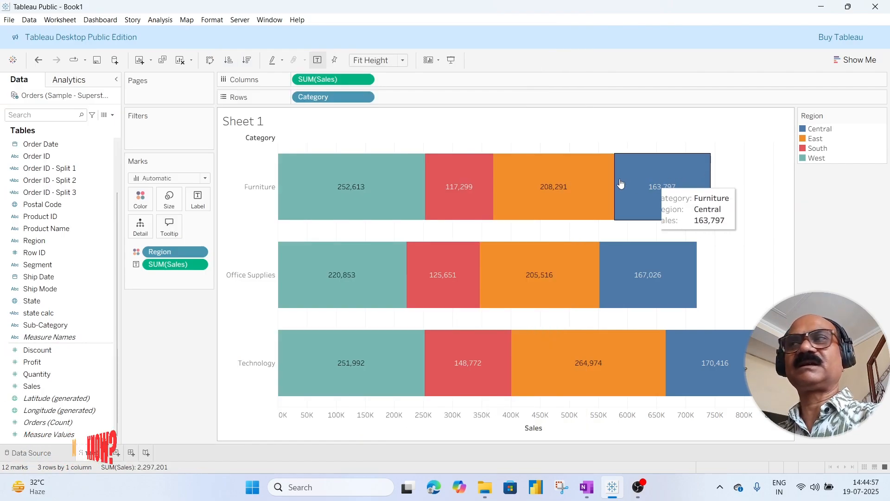
mouse_move(464, 197)
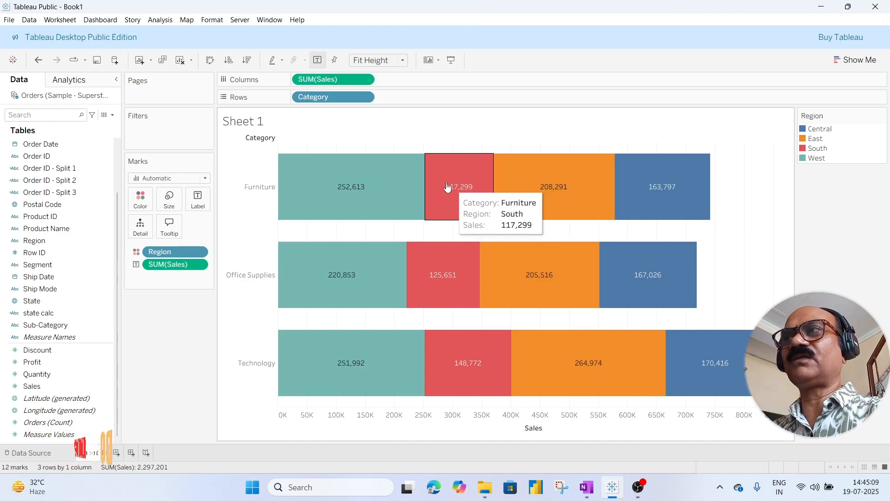
mouse_move(371, 193)
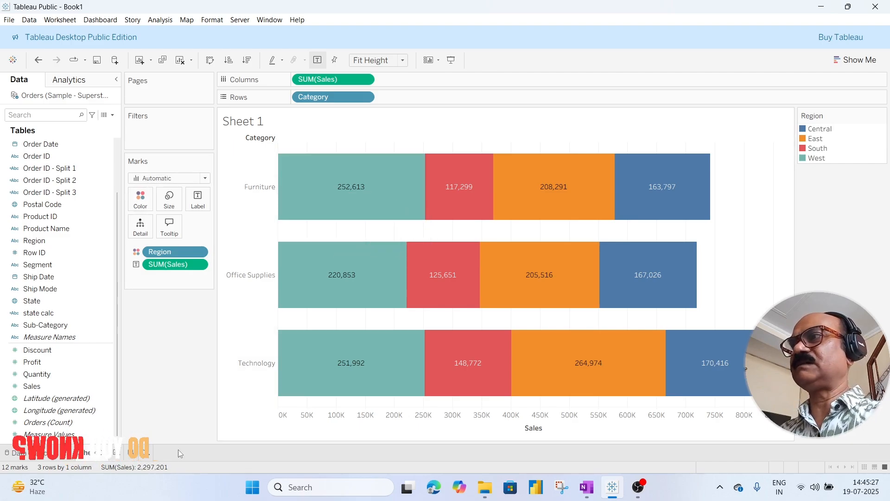
- Create a new worksheet with Sales on the Columns shelf and Profit on the Rows shelf
left_click(116, 456)
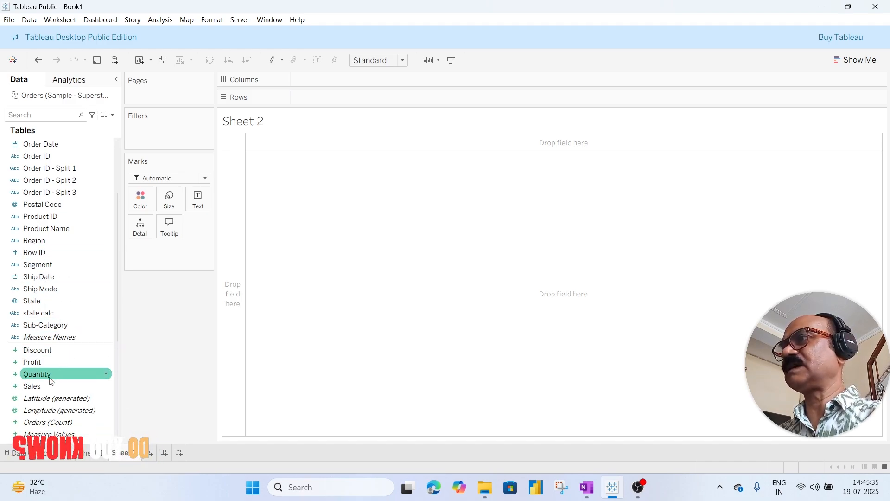
left_click_drag(51, 386, 311, 83)
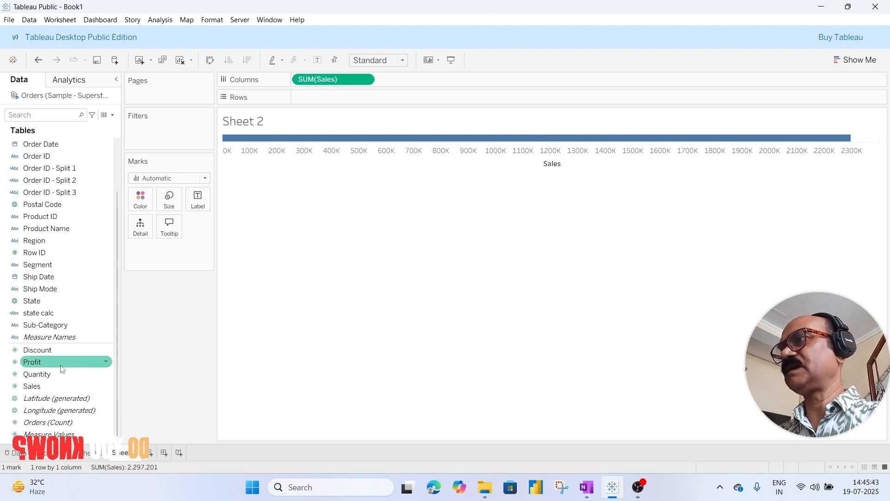
left_click_drag(34, 362, 316, 99)
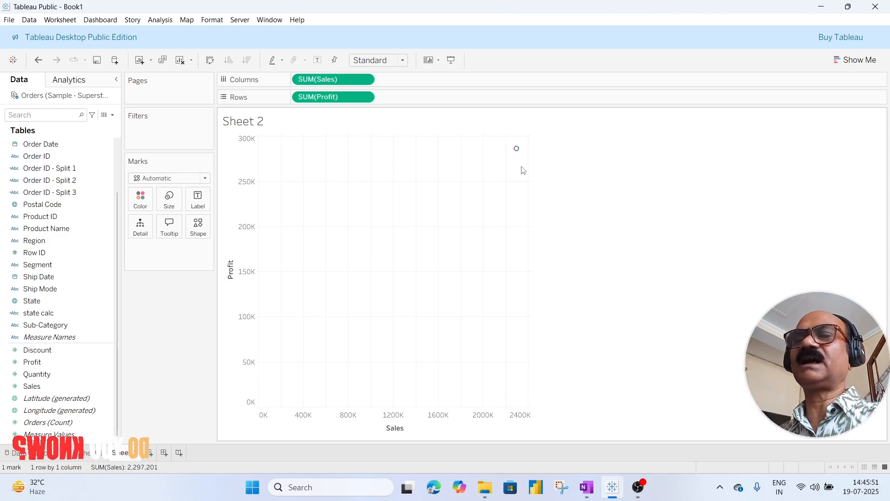
- Break the Sales and Profit plot down by Customer ID as detail, and set the mark type to Circle
left_click(49, 228)
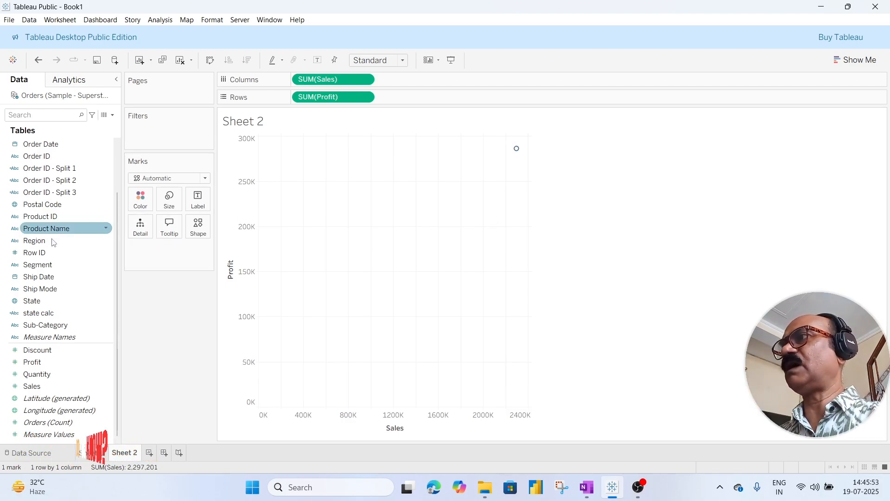
left_click(45, 251)
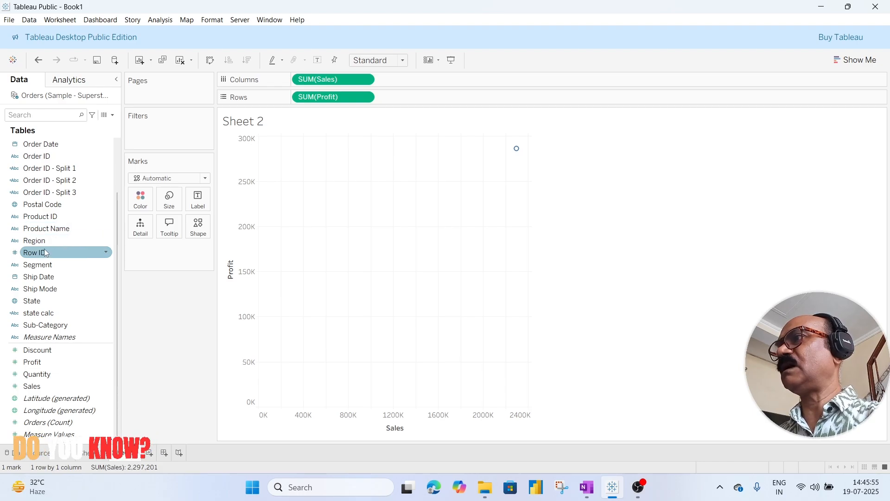
scroll(56, 199, "up", 3)
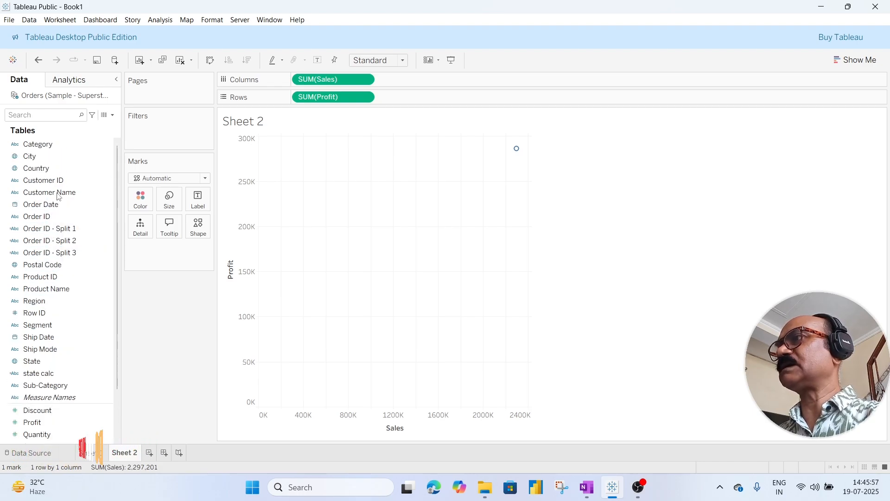
left_click_drag(51, 186, 145, 231)
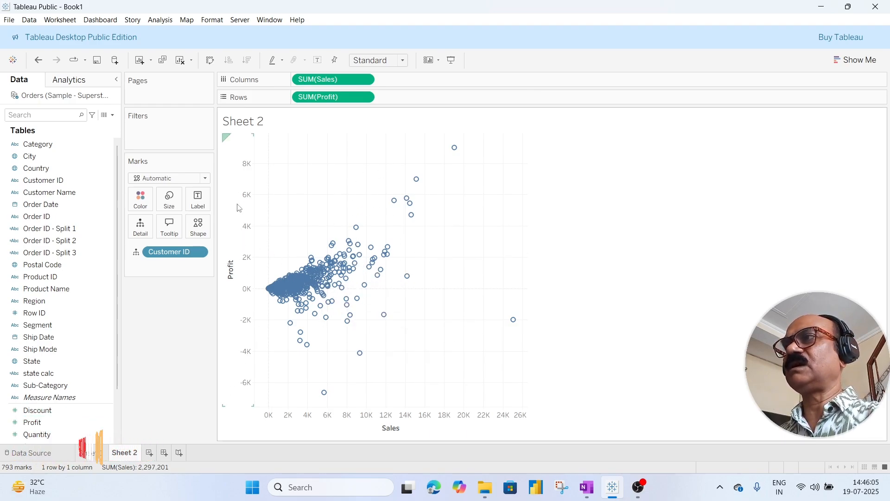
left_click(207, 180)
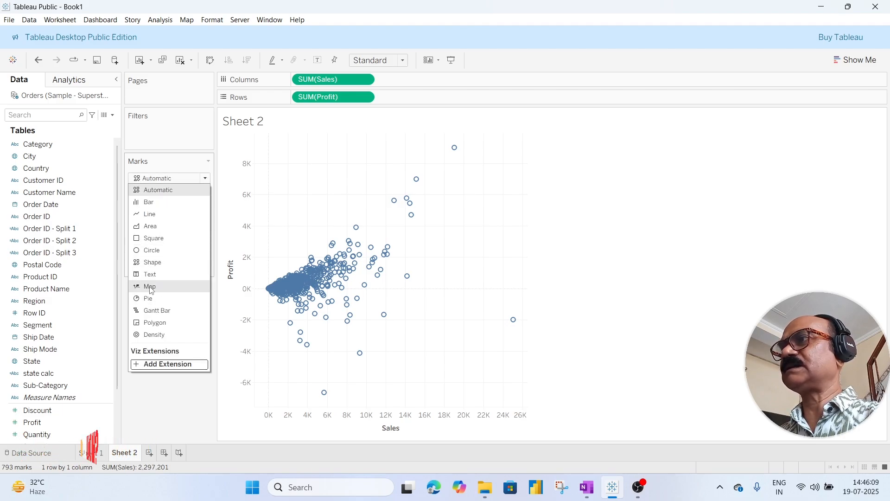
left_click(159, 250)
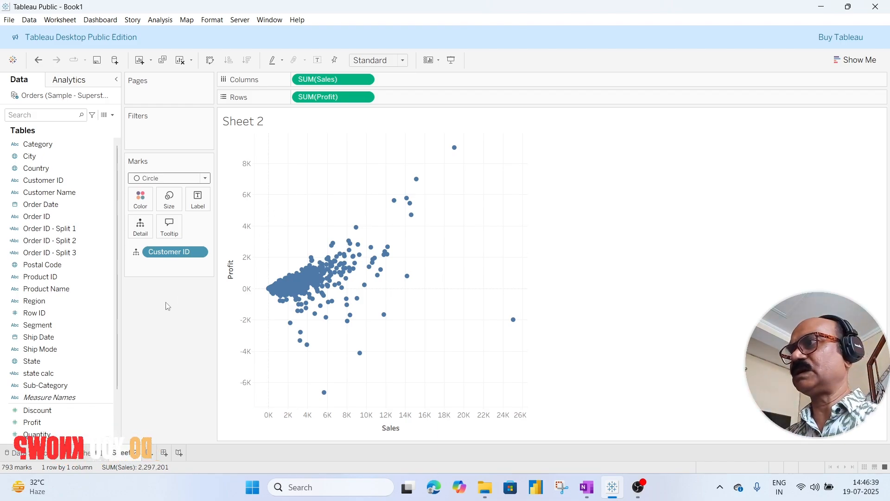
- Try sizing the customer circles by State, and remove State from the marks
left_click(36, 365)
left_click(36, 365)
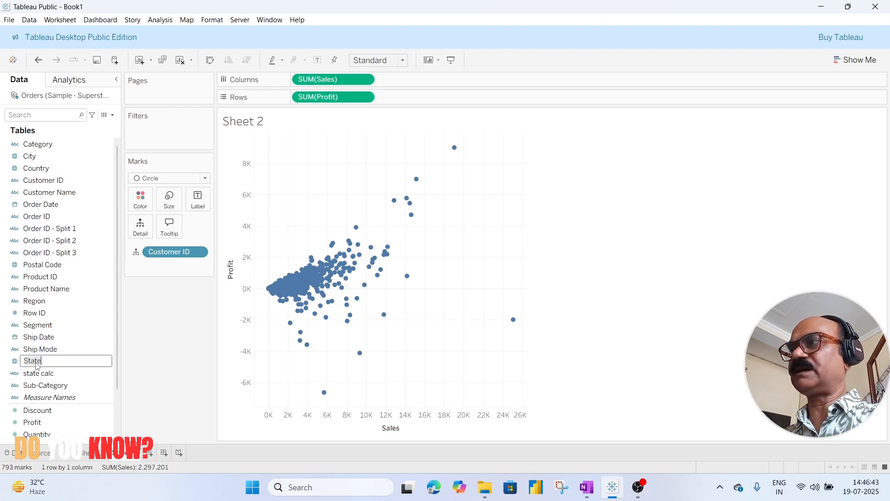
left_click(142, 425)
left_click_drag(31, 360, 168, 202)
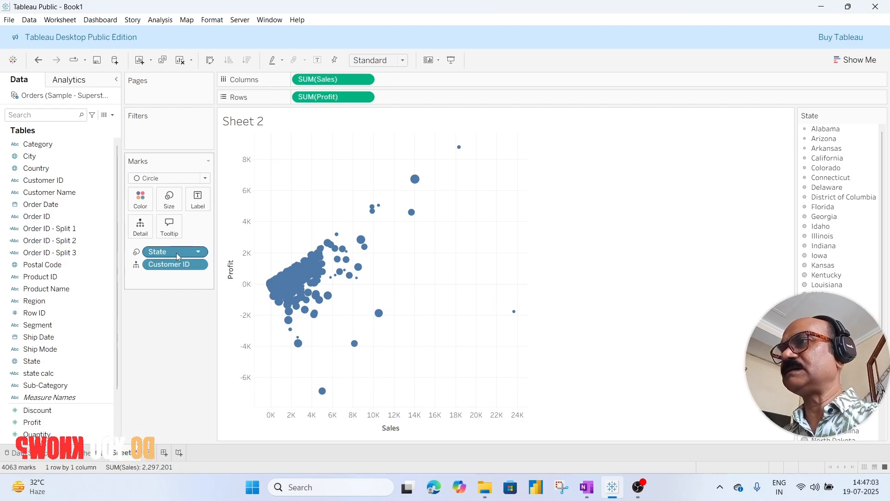
left_click_drag(171, 252, 69, 345)
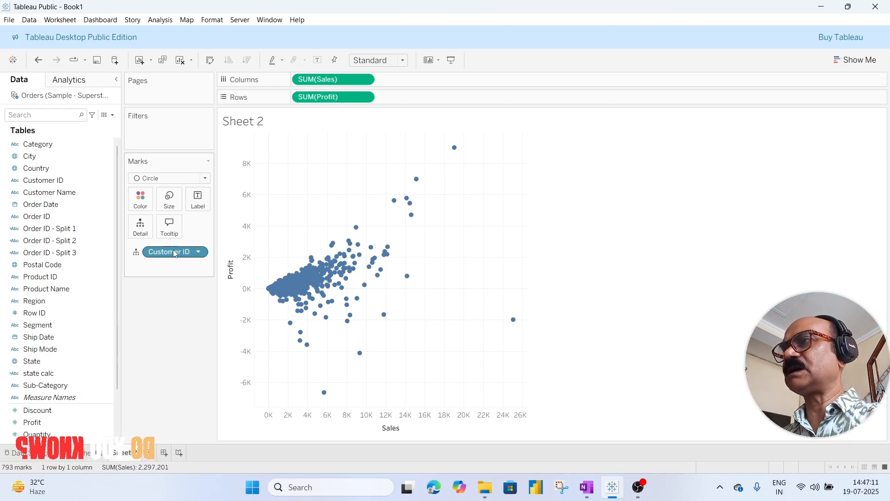
- Replace Customer ID with State as the marks' detail, and size the circles by State as well
left_click_drag(174, 254, 58, 385)
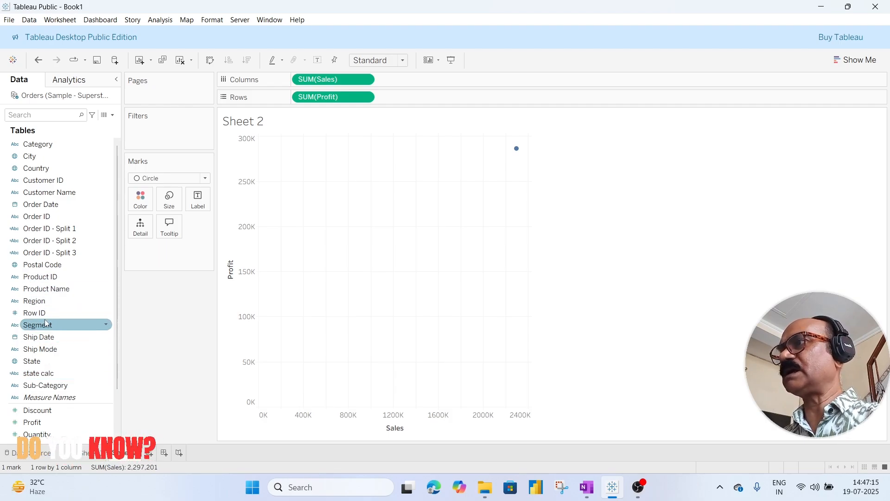
left_click_drag(31, 367, 140, 233)
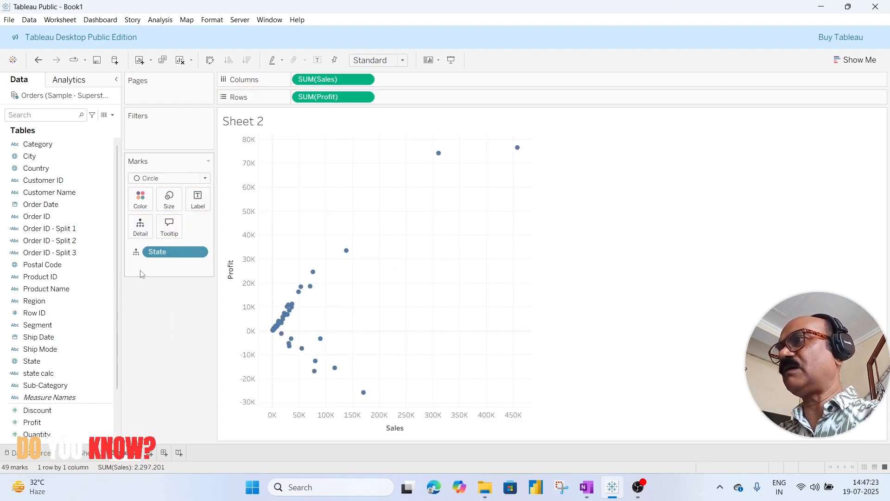
left_click_drag(184, 256, 169, 199)
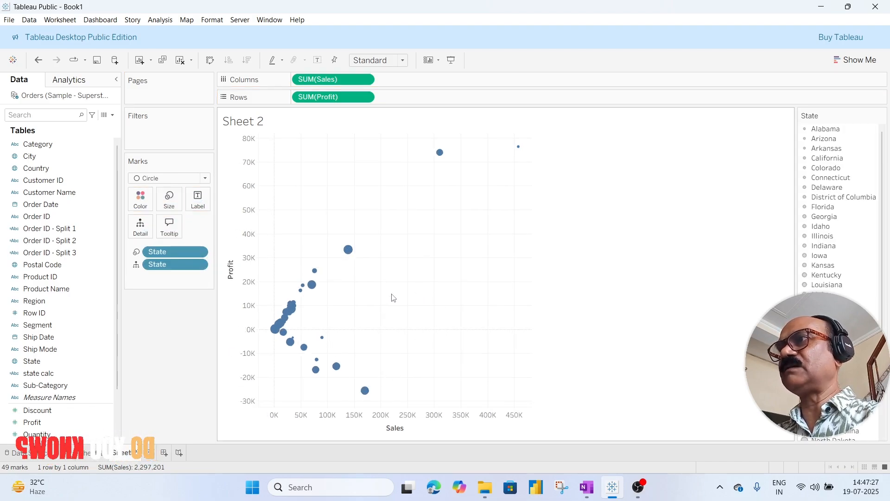
- Color the State circles of the scatter plot by Category
mouse_move(351, 252)
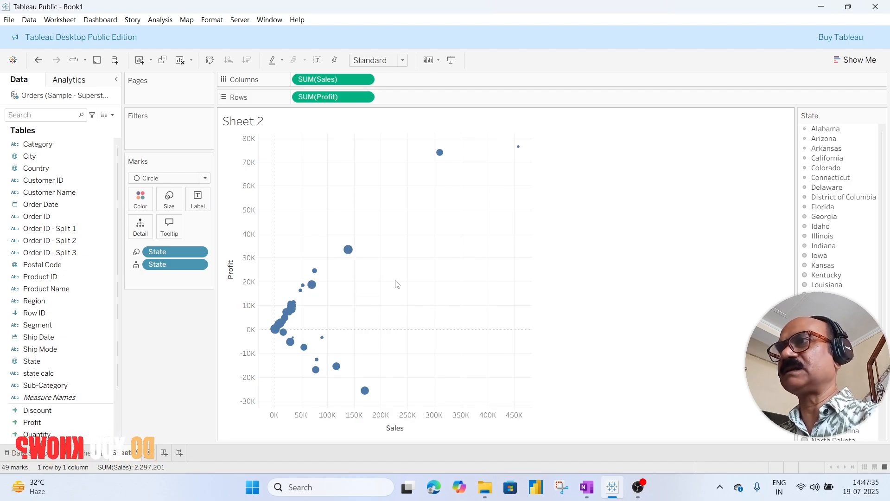
left_click(68, 305)
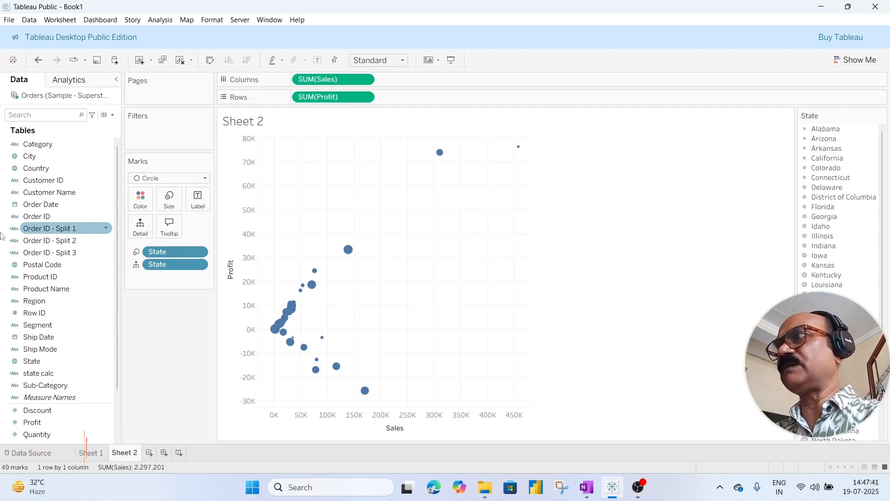
left_click_drag(33, 147, 141, 200)
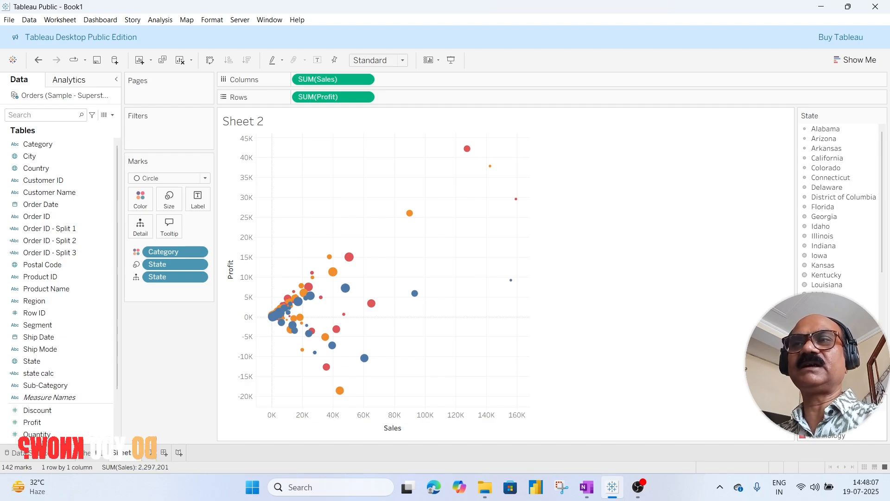
- Inspect the details of the Technology circle for Washington, and clear its selection
right_click(883, 406)
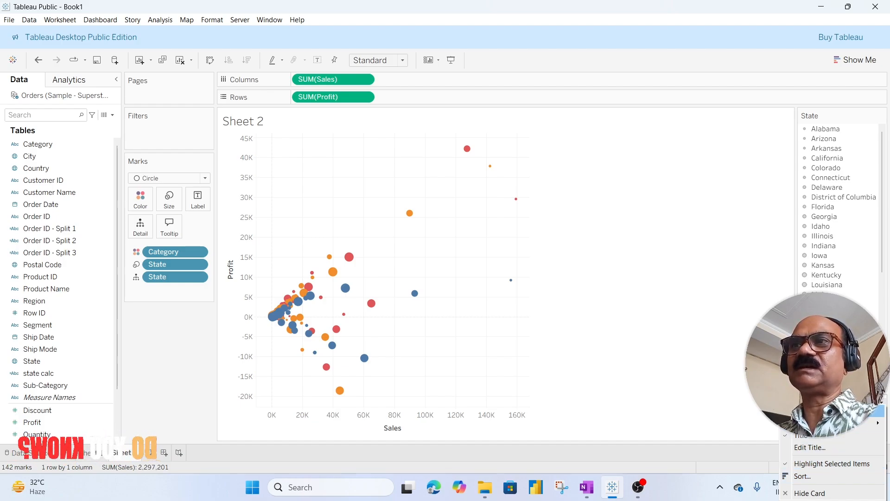
left_click(719, 371)
left_click(349, 258)
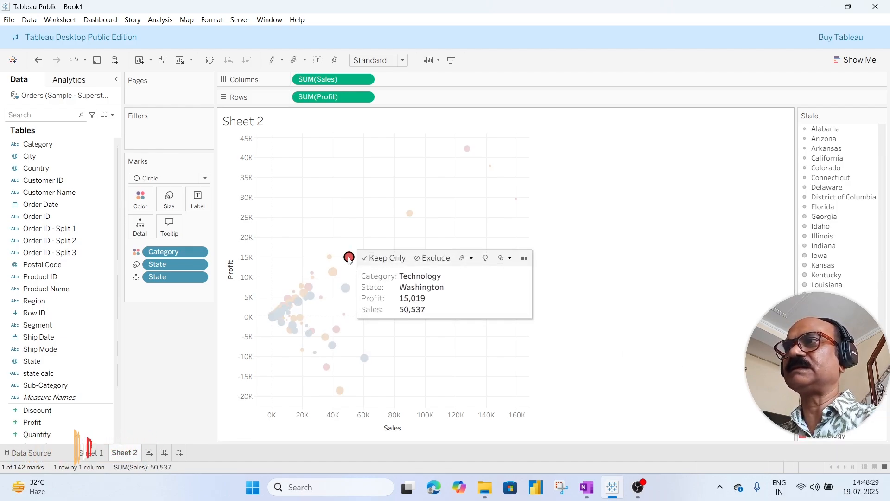
left_click(349, 258)
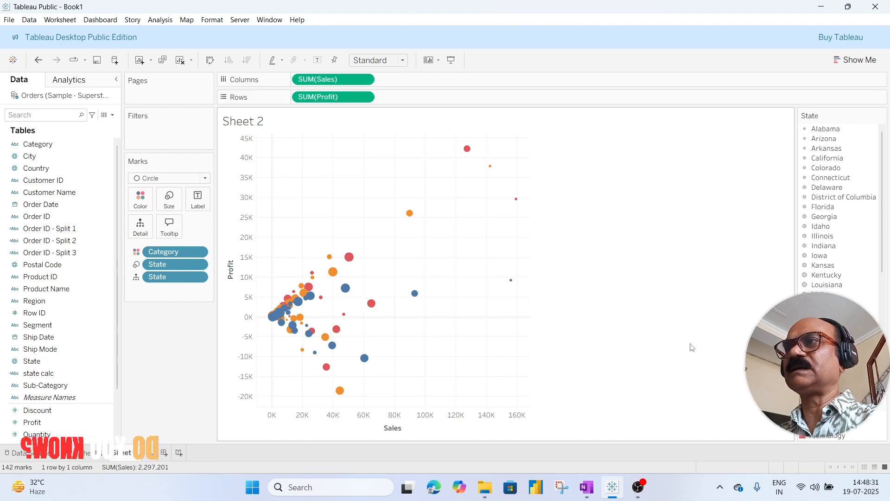
- Try to change the Category colors of the scatter plot to the Blue palette
left_click(881, 407)
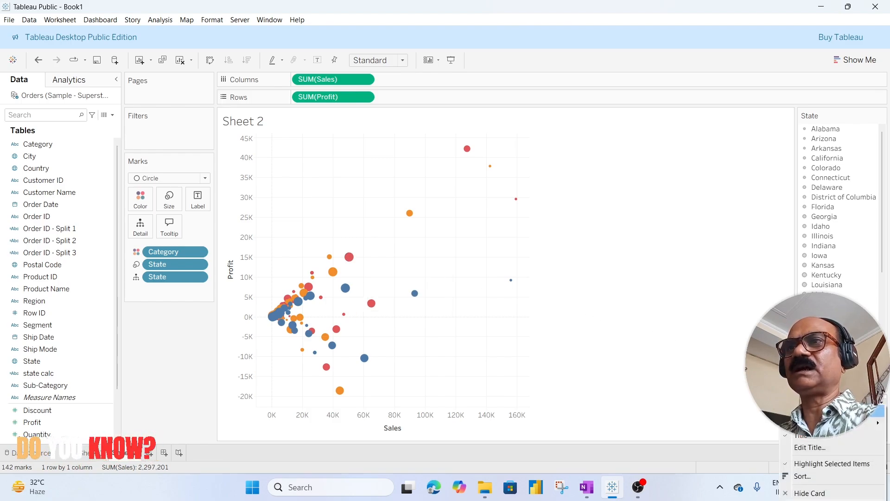
left_click(878, 421)
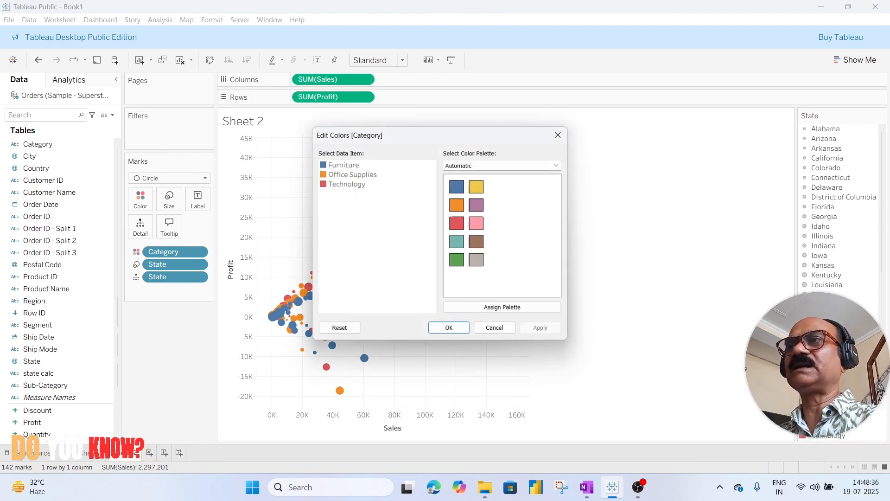
left_click(559, 165)
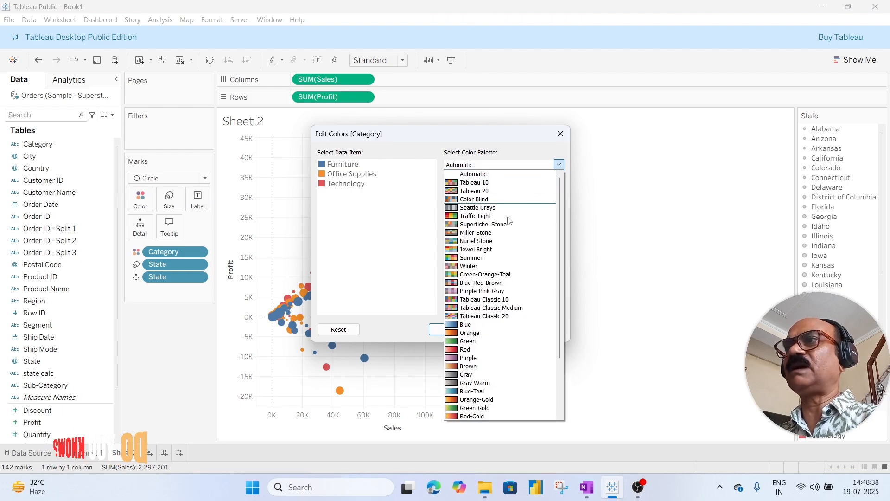
left_click(460, 325)
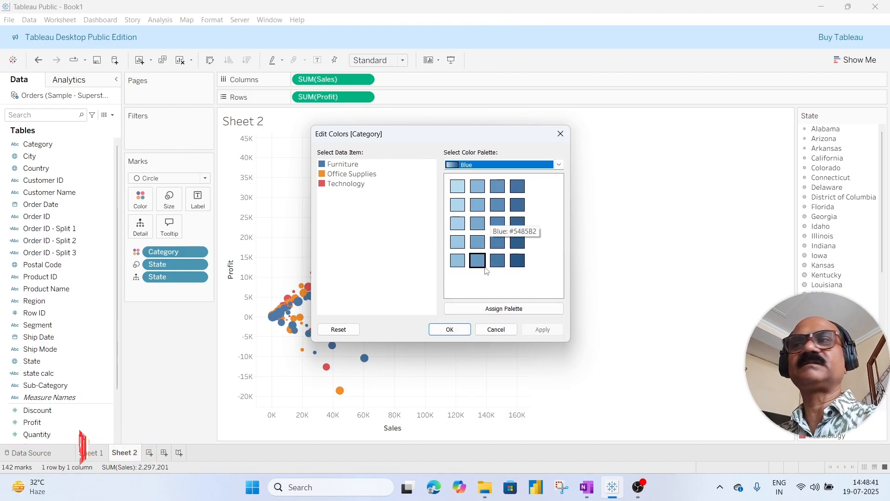
left_click(450, 330)
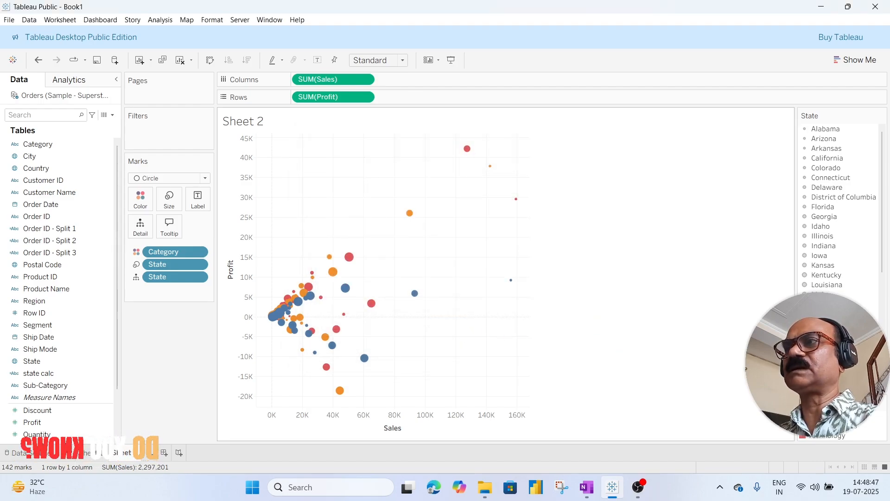
- Assign the Blue palette to the Category colors of the scatter plot, and label the circles with SUM(Profit)
left_click(881, 404)
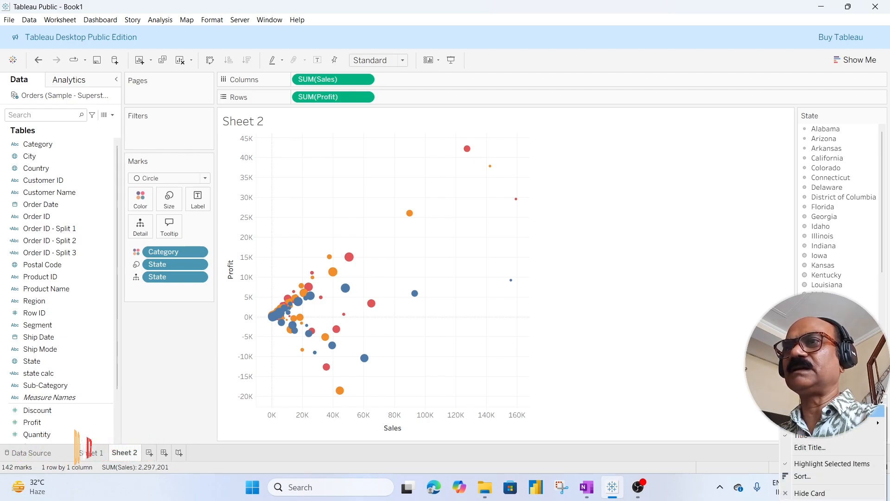
left_click(878, 411)
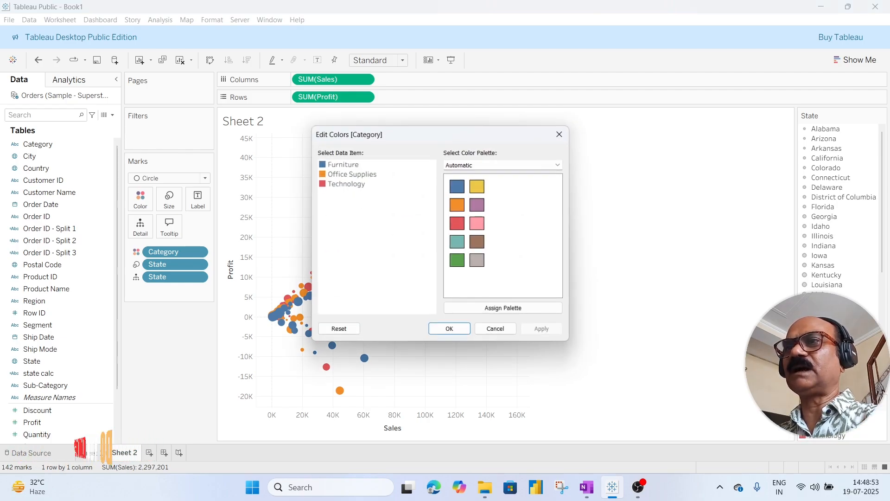
left_click(559, 165)
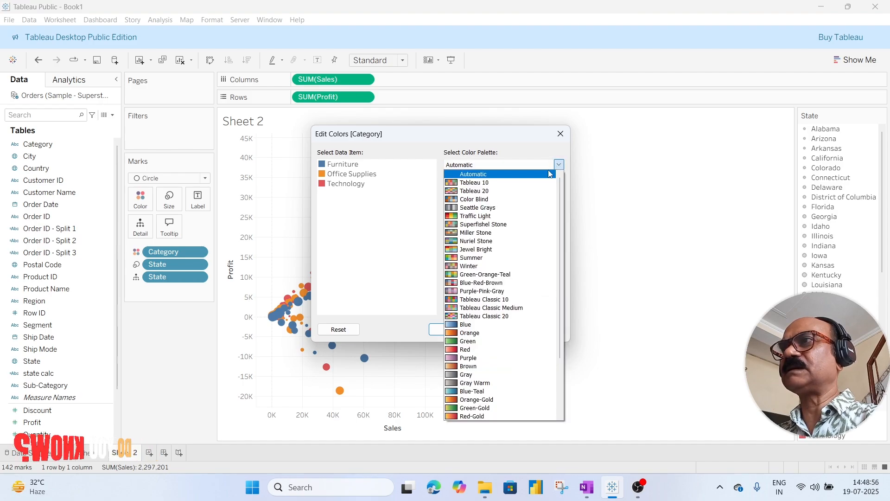
left_click(469, 325)
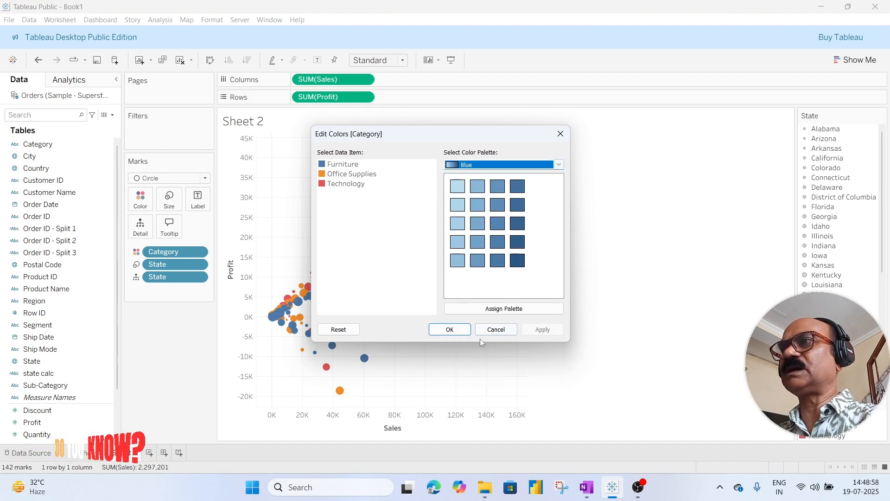
left_click(509, 309)
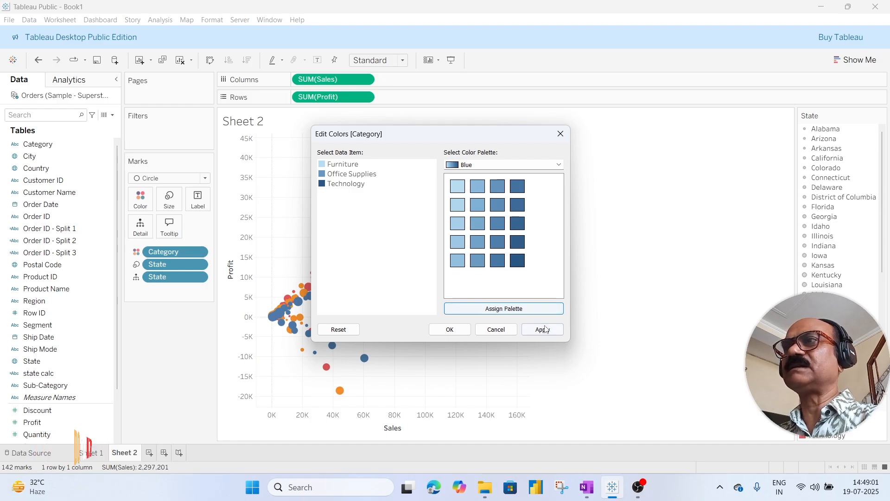
left_click(542, 329)
left_click(495, 329)
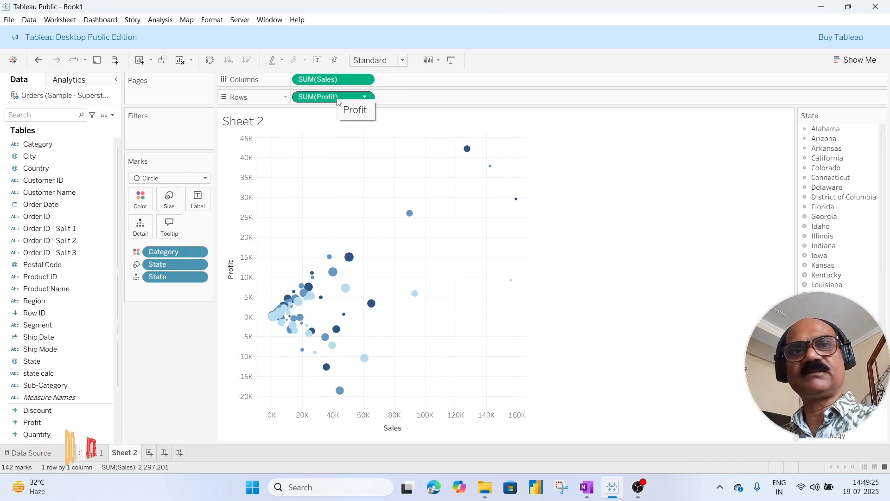
left_click_drag(338, 101, 200, 201)
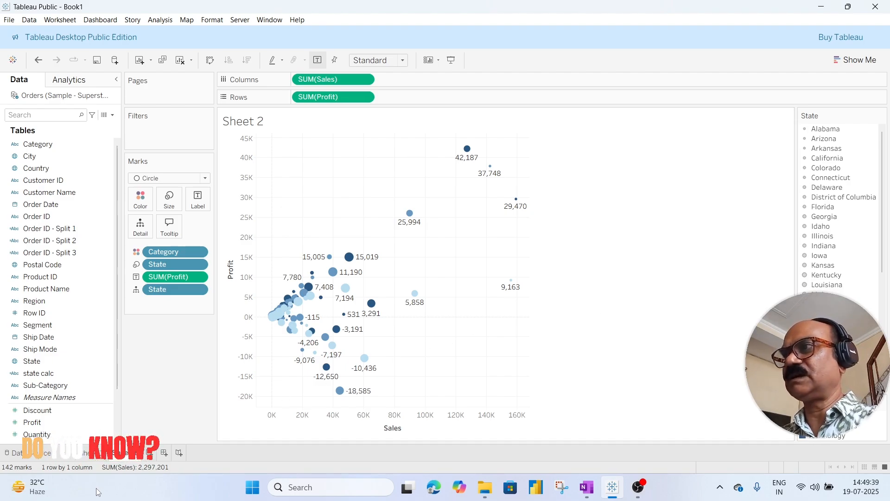
- Create a new worksheet and build a pie chart of Sales by Region on it
left_click(149, 453)
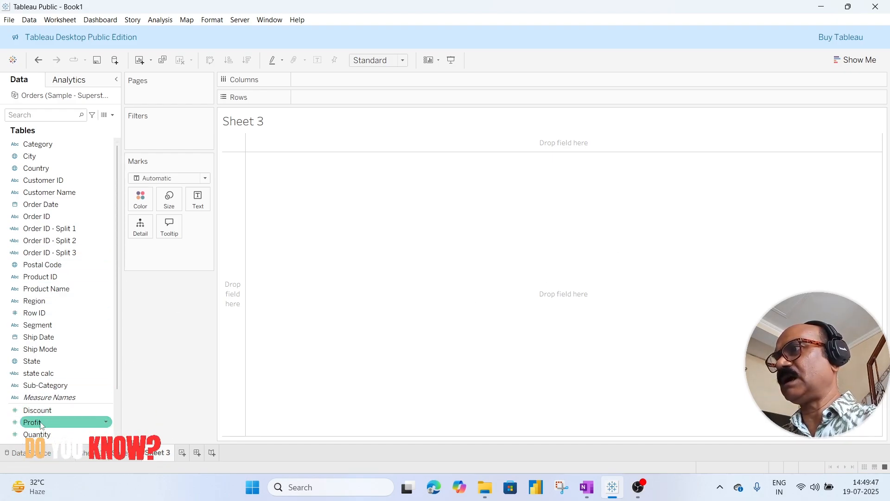
scroll(40, 425, "down", 2)
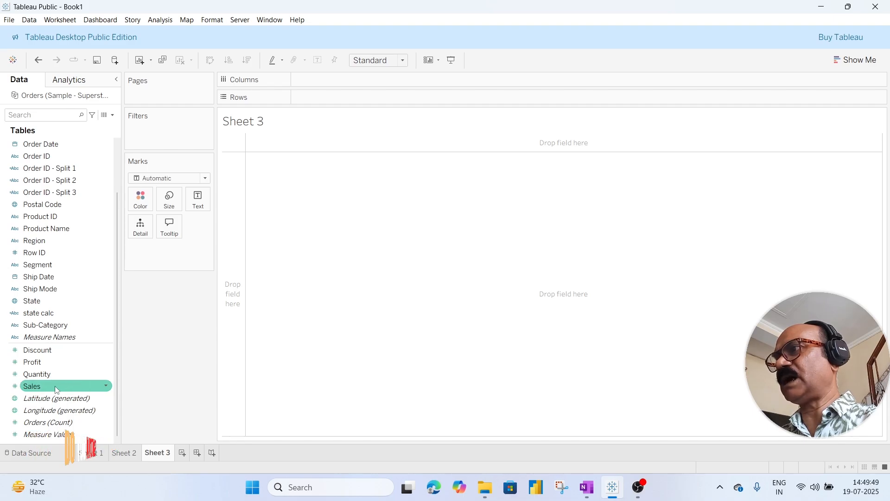
left_click_drag(41, 390, 382, 98)
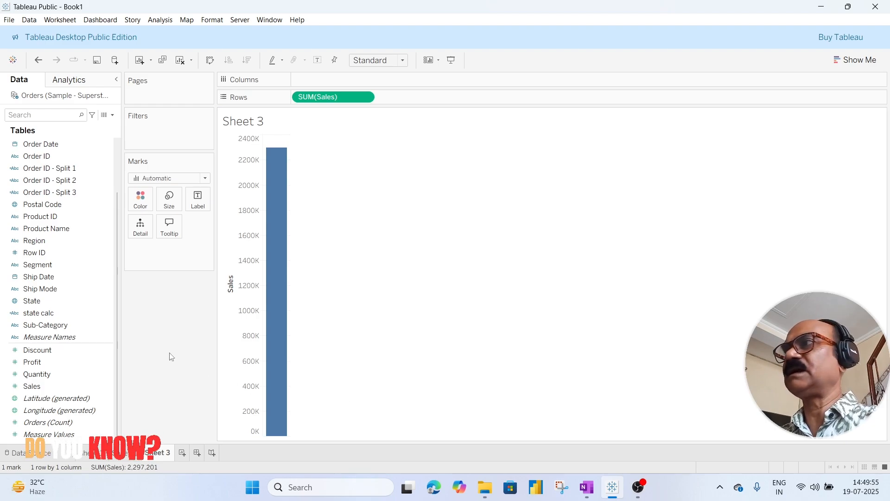
left_click(856, 59)
left_click(862, 128)
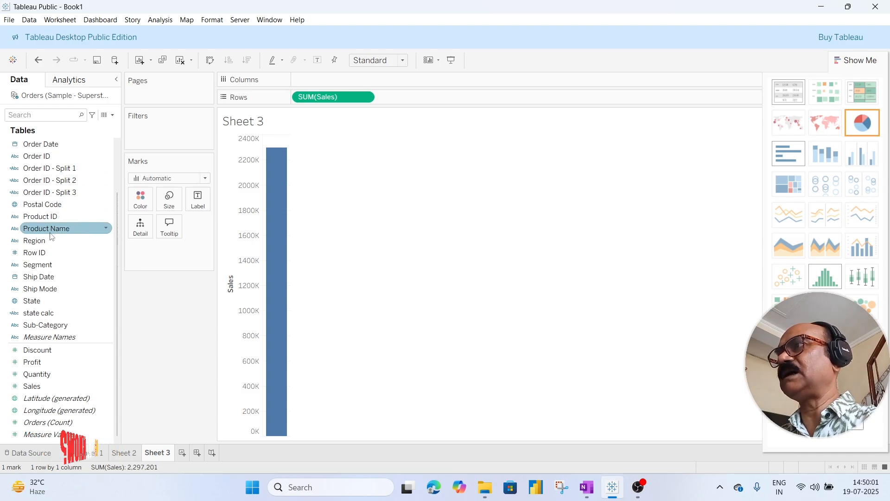
left_click_drag(46, 241, 307, 83)
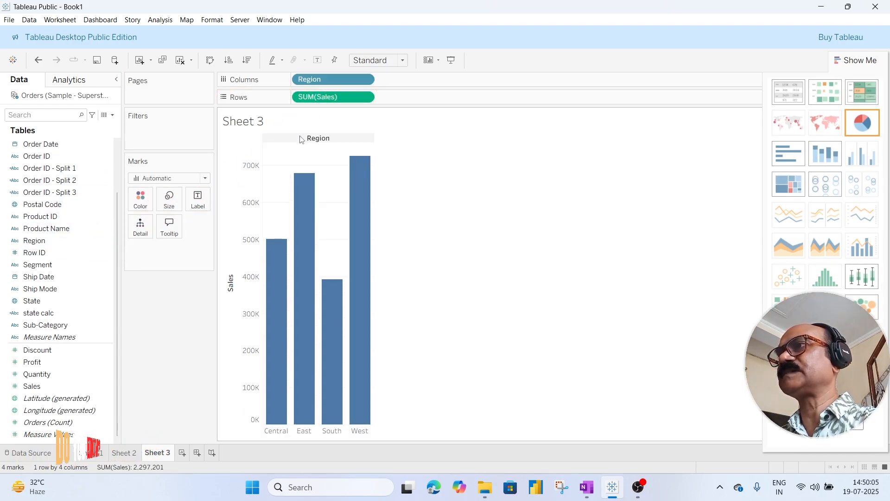
left_click(856, 122)
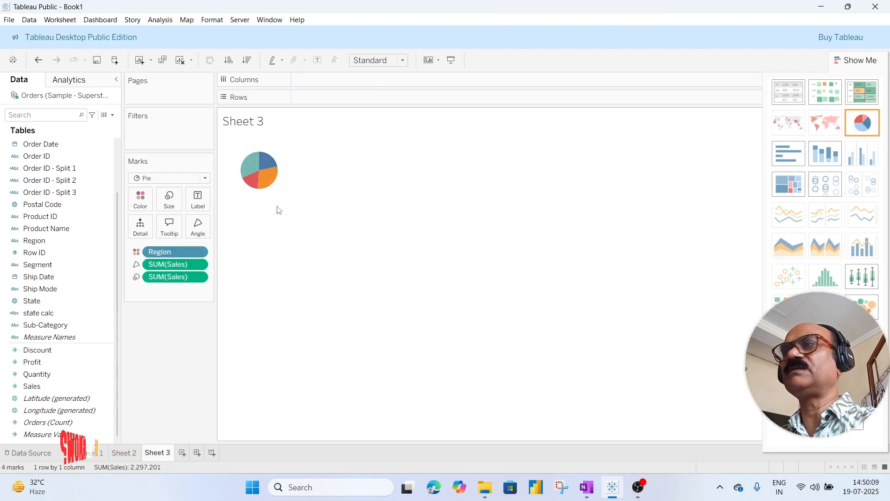
- Fit the Region pie chart to Entire View
mouse_move(266, 181)
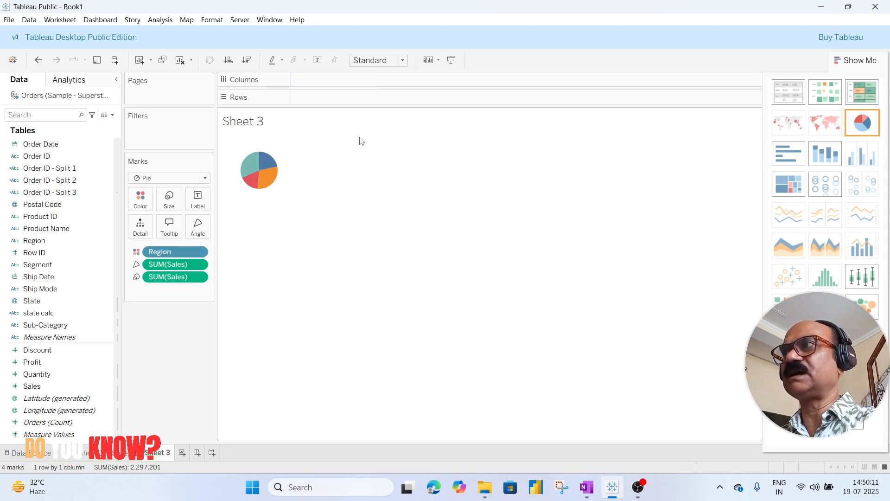
left_click(403, 61)
left_click(390, 108)
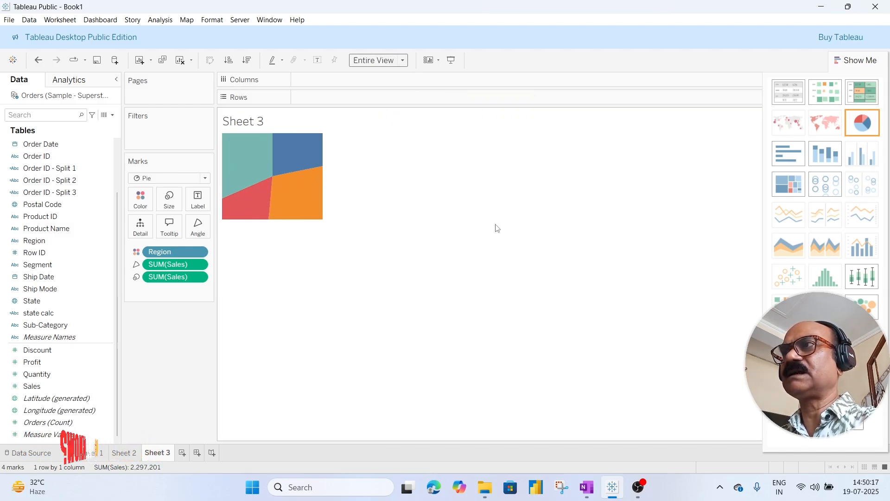
- Label the pie slices with both SUM(Sales) and Region
mouse_move(522, 306)
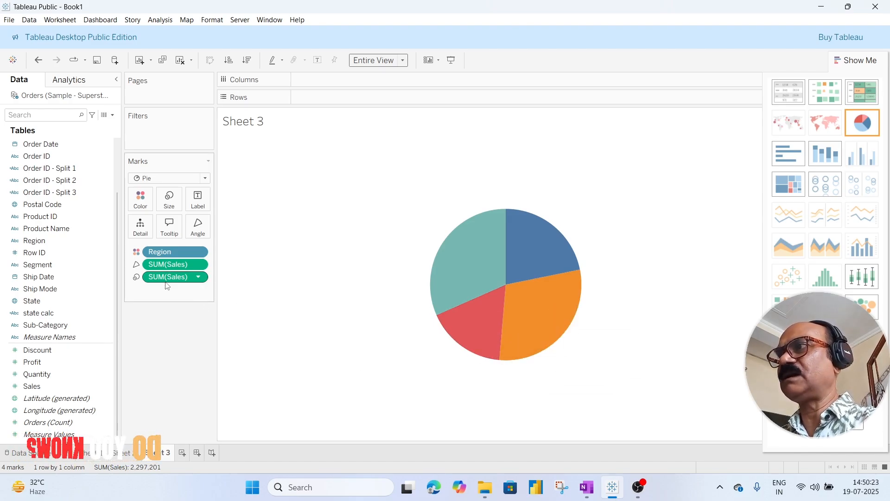
left_click_drag(168, 277, 199, 205)
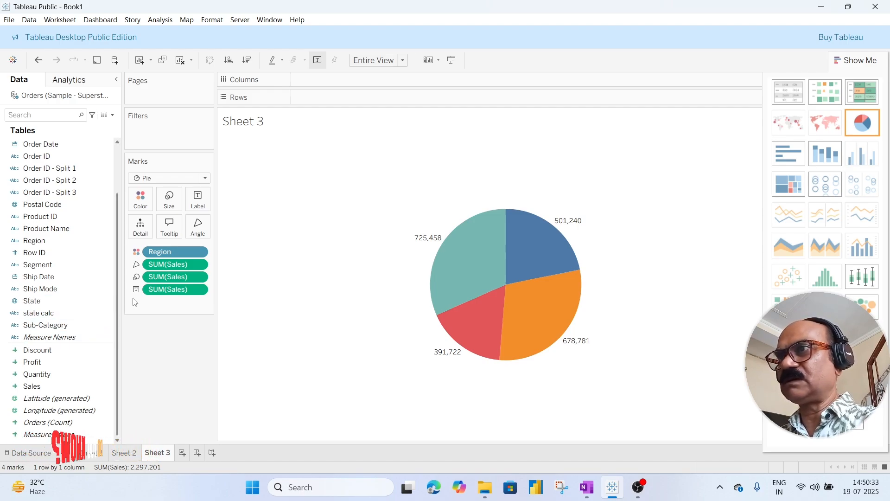
mouse_move(478, 270)
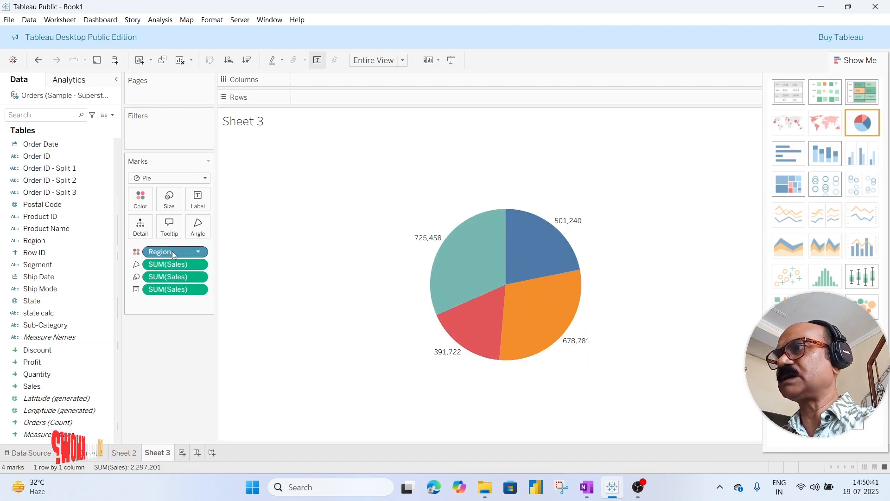
left_click_drag(174, 253, 196, 198)
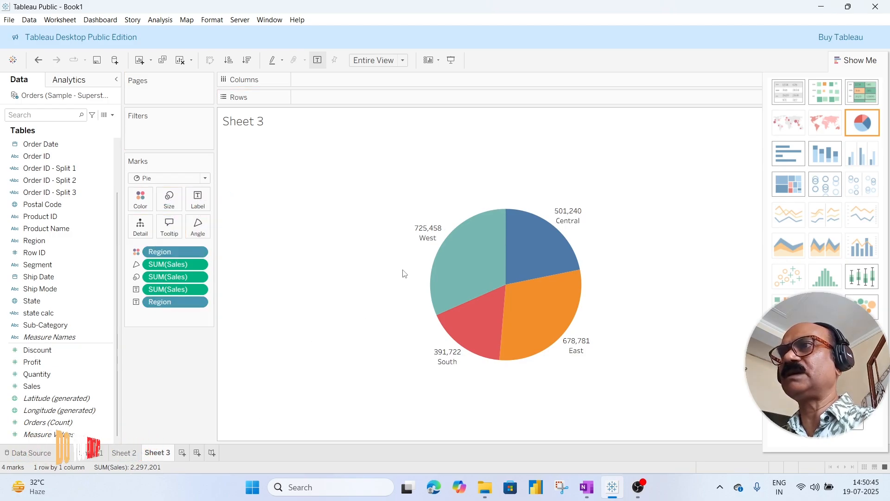
- Move the West, Central, East and South labels inside their own pie slices, and clear the selection
mouse_move(429, 236)
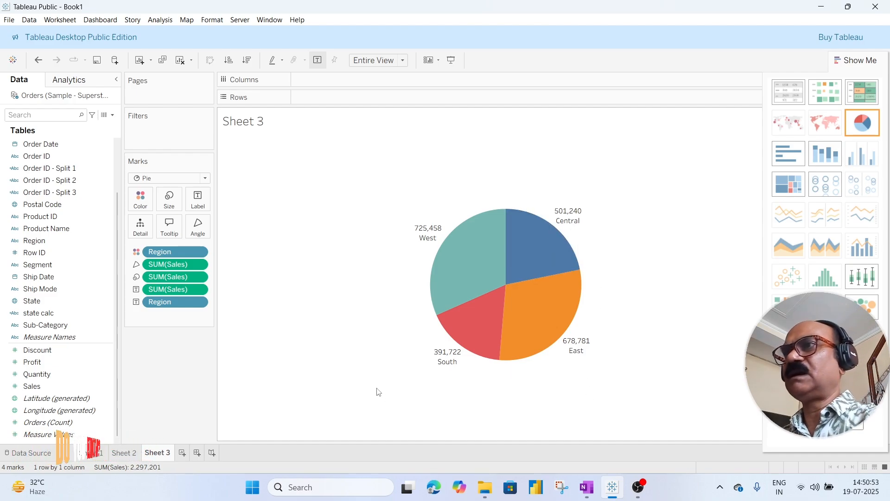
left_click(426, 229)
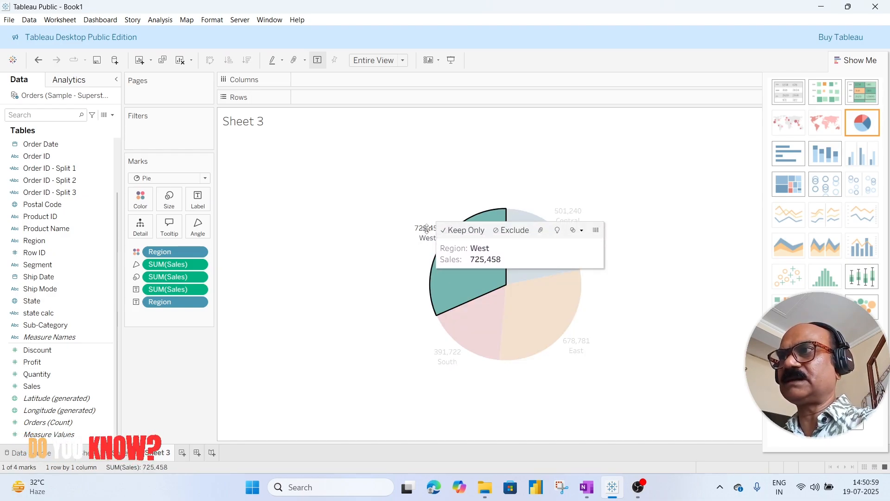
left_click_drag(427, 230, 464, 260)
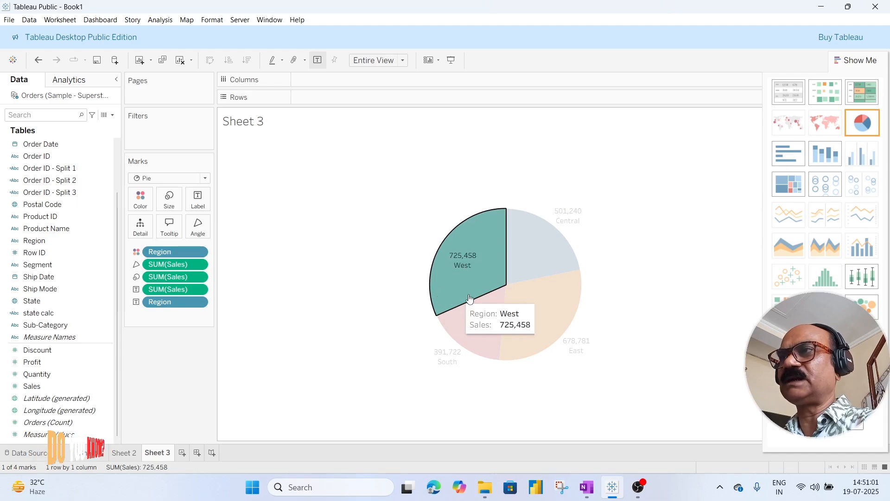
left_click(592, 254)
left_click(574, 215)
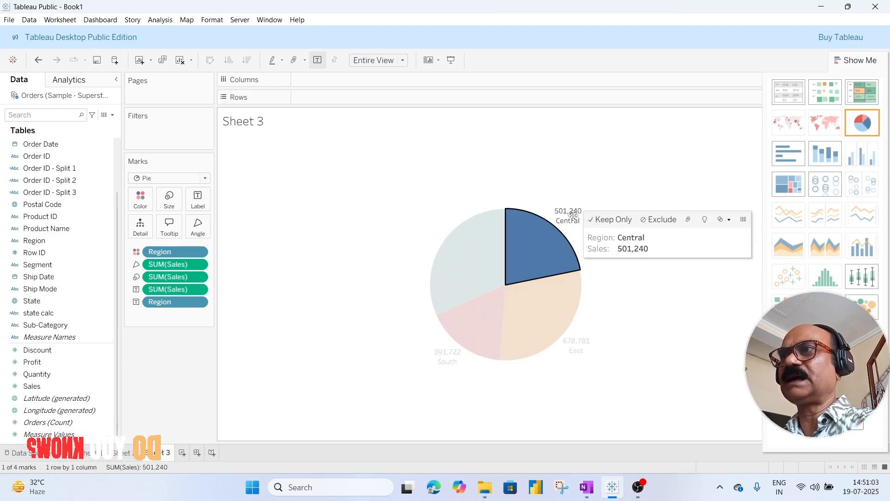
left_click_drag(573, 215, 541, 248)
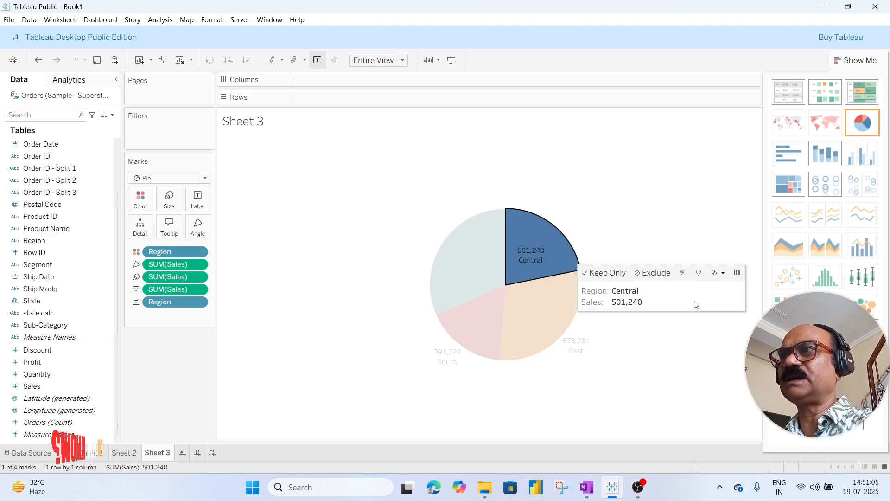
left_click(684, 357)
left_click(576, 348)
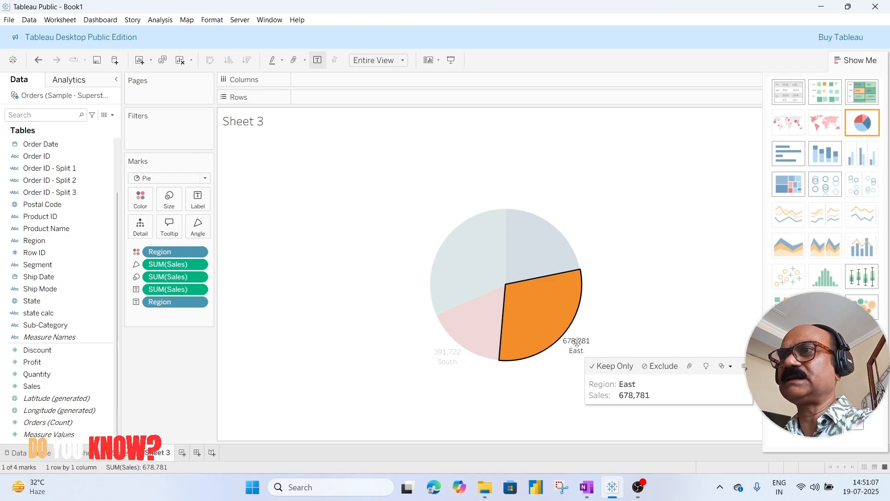
left_click_drag(577, 347, 547, 310)
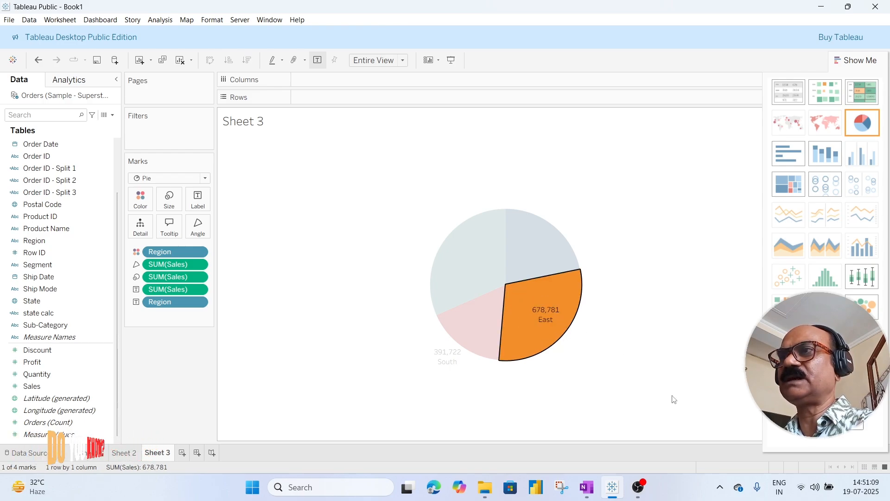
left_click(672, 397)
left_click(449, 360)
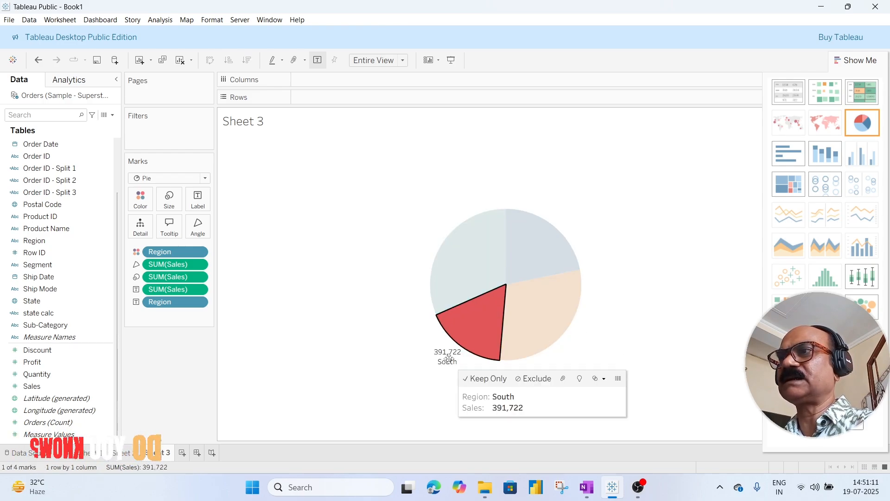
left_click_drag(449, 361, 480, 324)
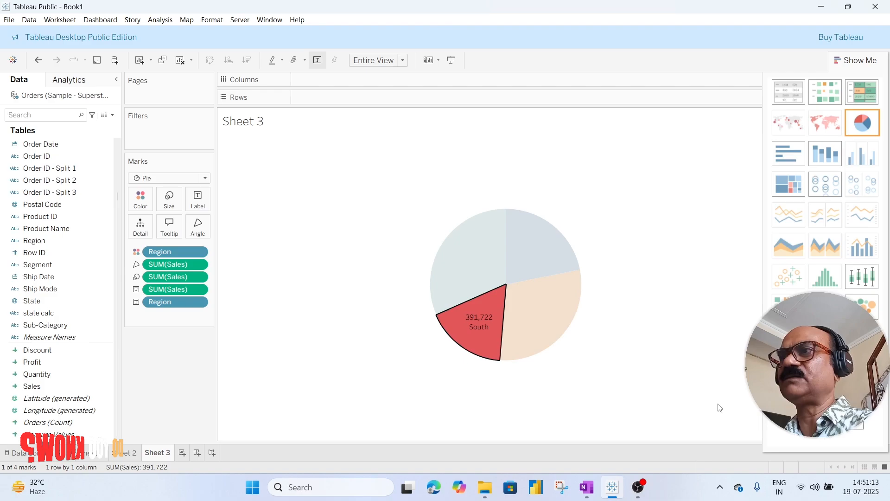
left_click(684, 393)
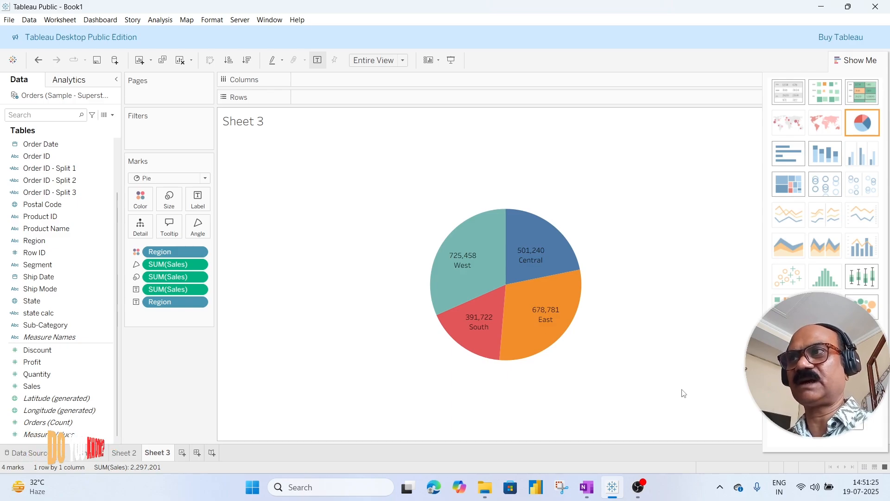
mouse_move(483, 332)
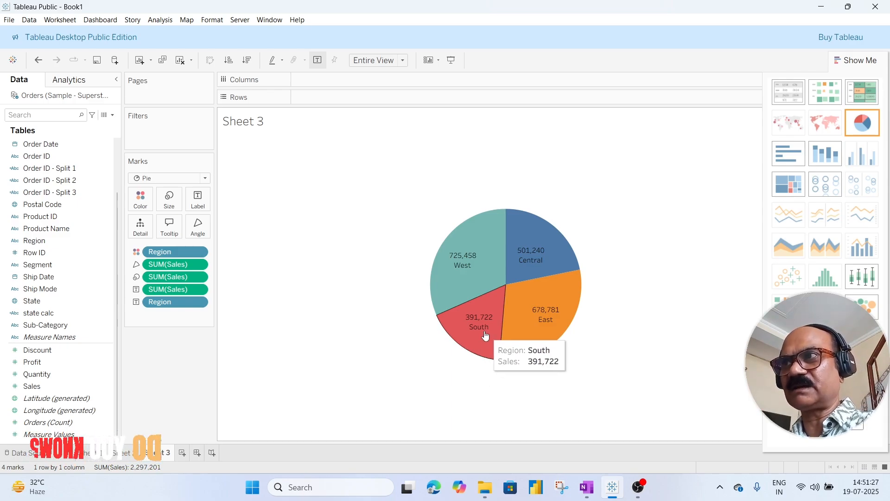
- Review the font formatting options for the sheet, rows and columns from the South slice, and clear the selection
left_click(483, 331)
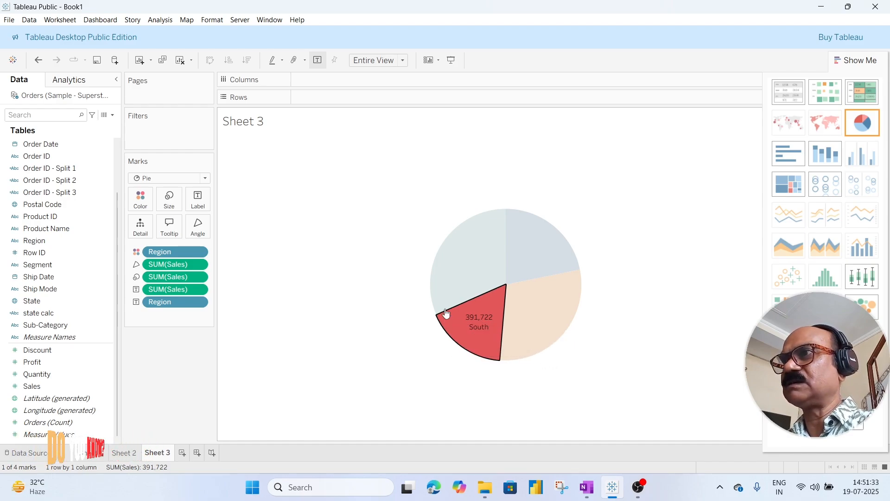
right_click(473, 320)
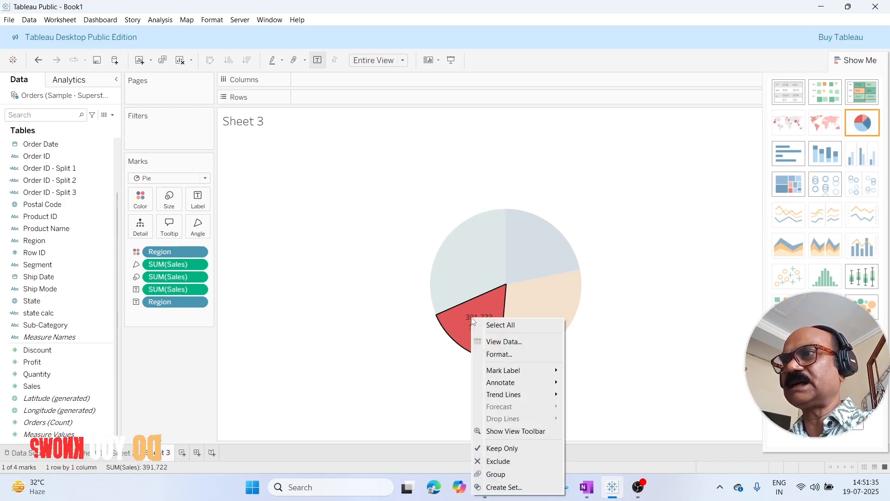
left_click(505, 354)
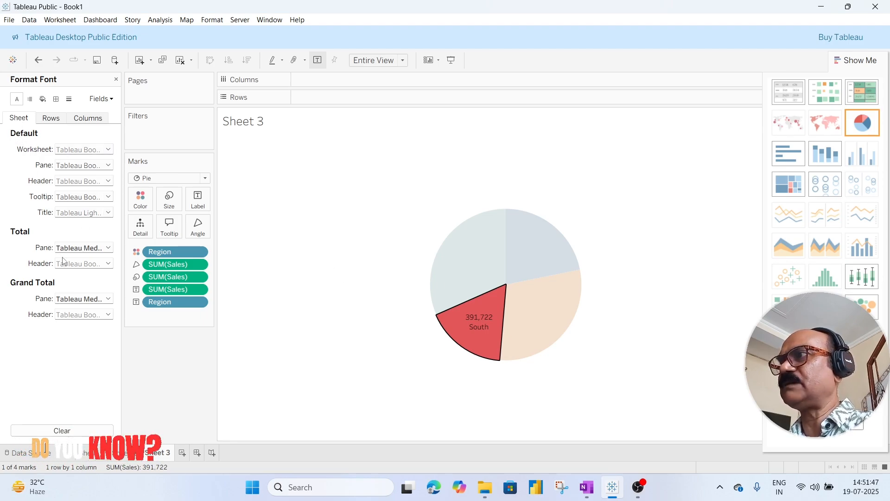
left_click(60, 121)
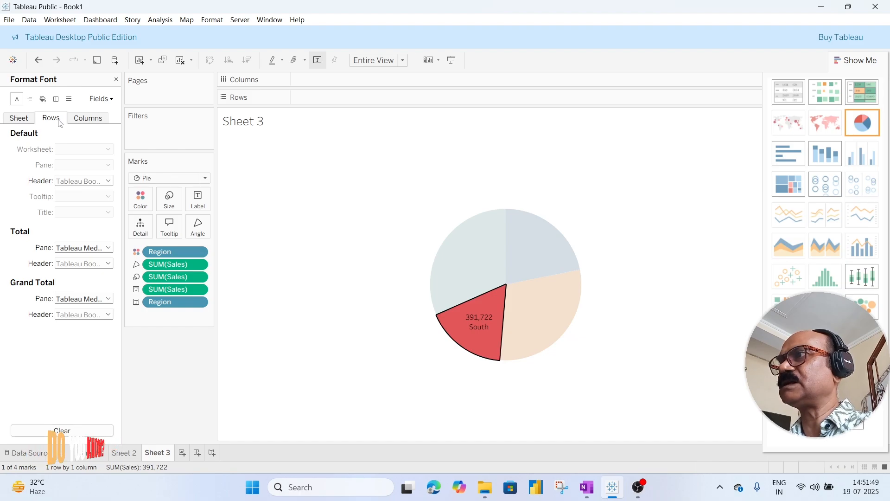
left_click(92, 121)
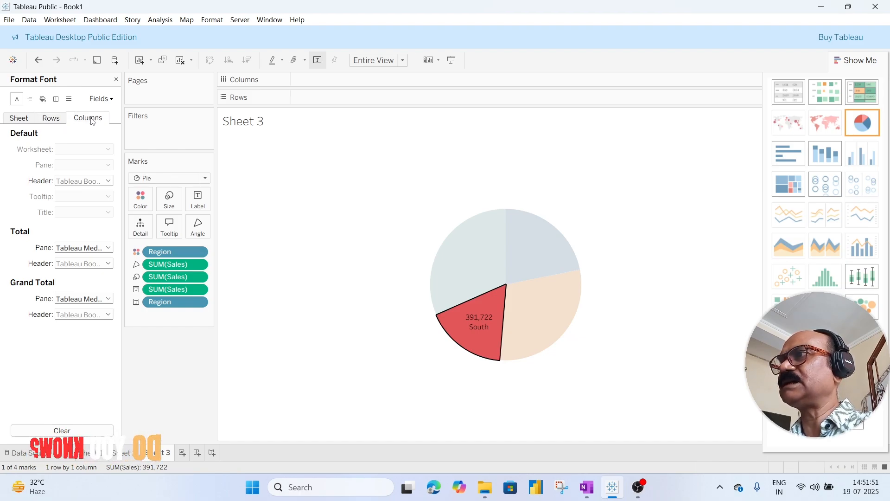
left_click(328, 302)
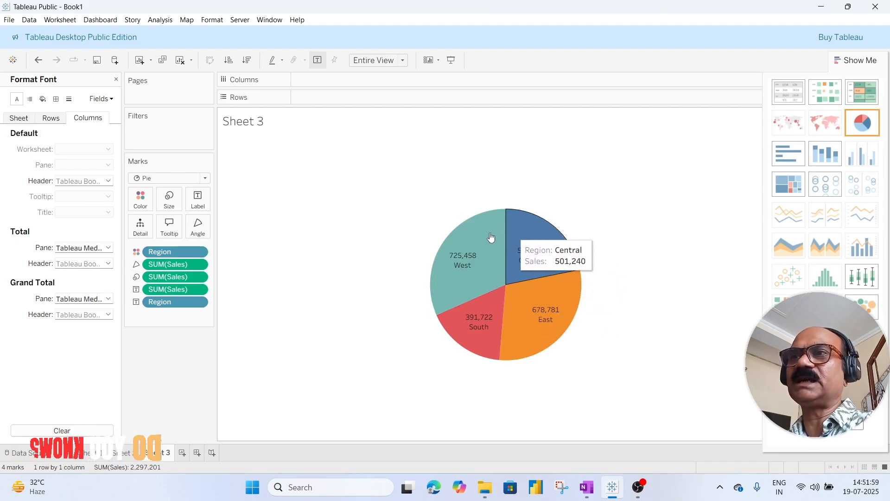
- Hide the chart-type suggestions and assign the Blue color palette to the Region values in the legend
left_click(863, 61)
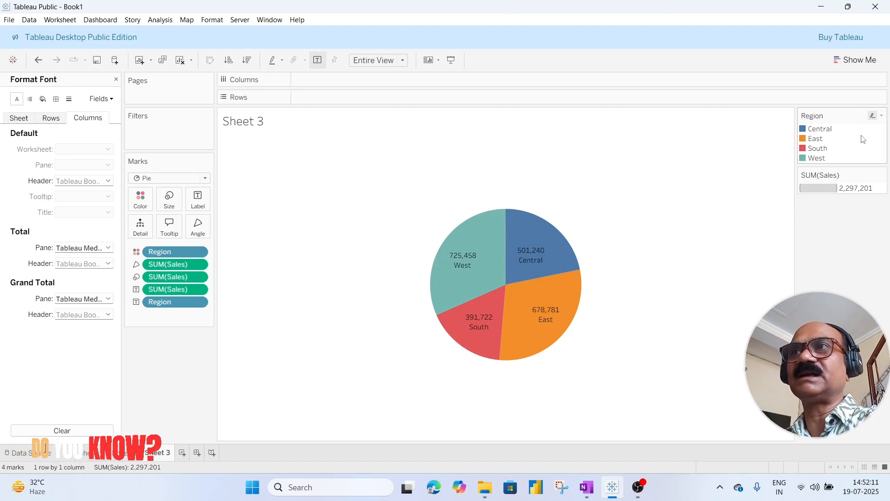
left_click(881, 117)
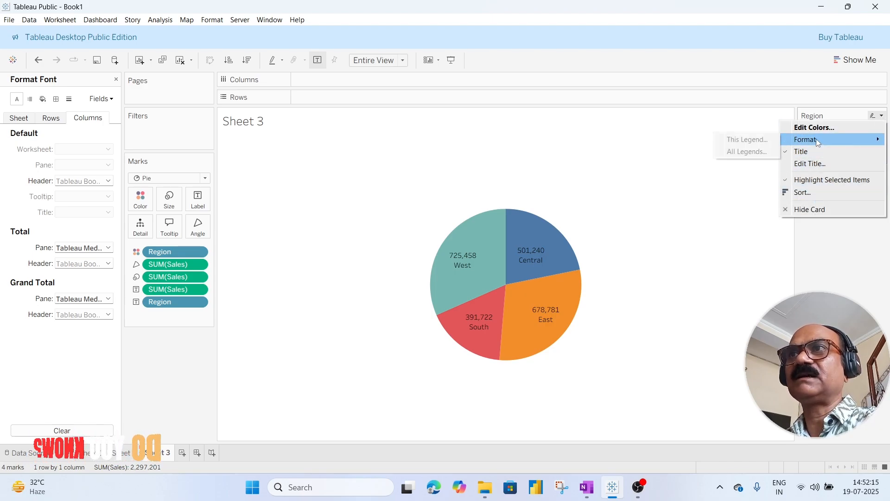
left_click(815, 127)
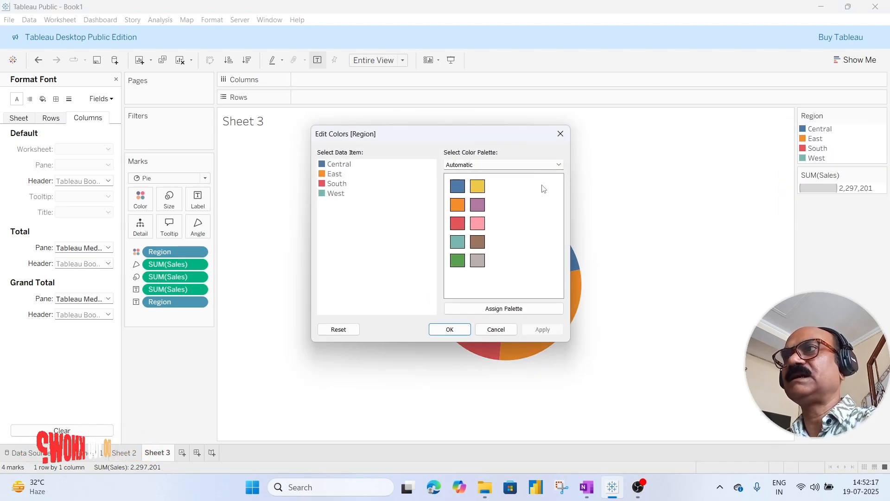
left_click(558, 166)
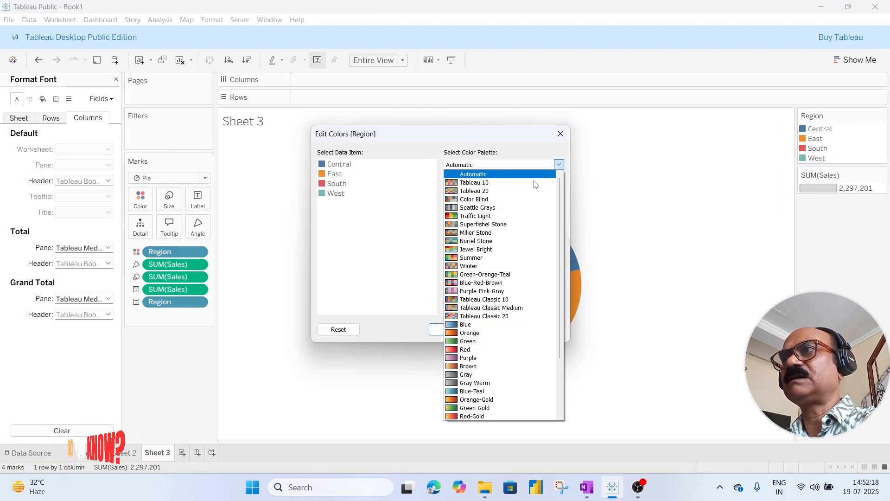
left_click(468, 325)
left_click(496, 309)
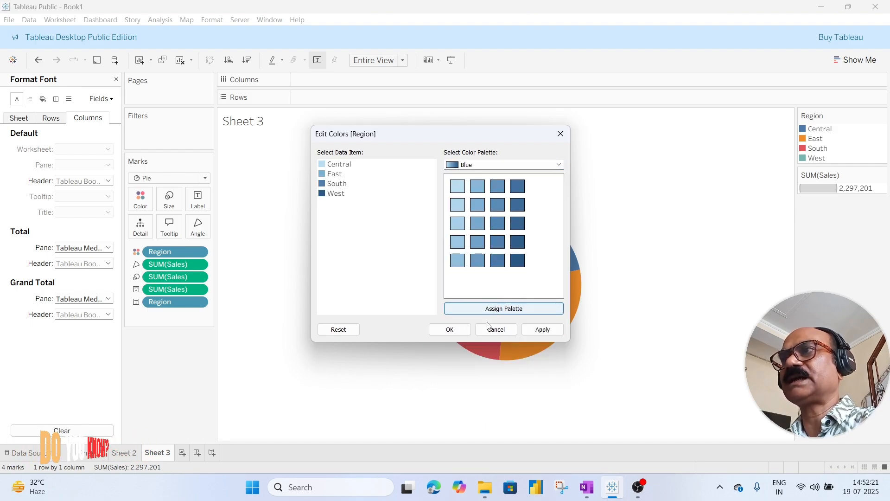
left_click(458, 329)
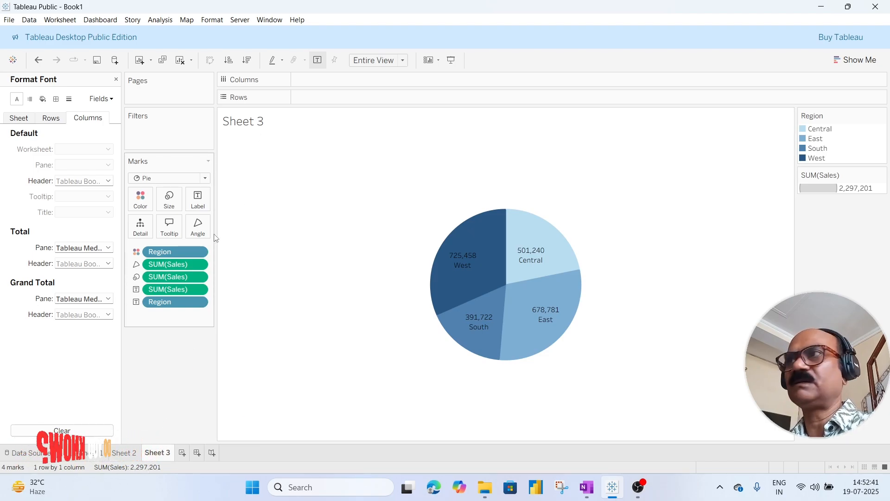
- Replace the sheet name placeholder in the pie chart's title with "Region wise Sales Value"
double_click(270, 129)
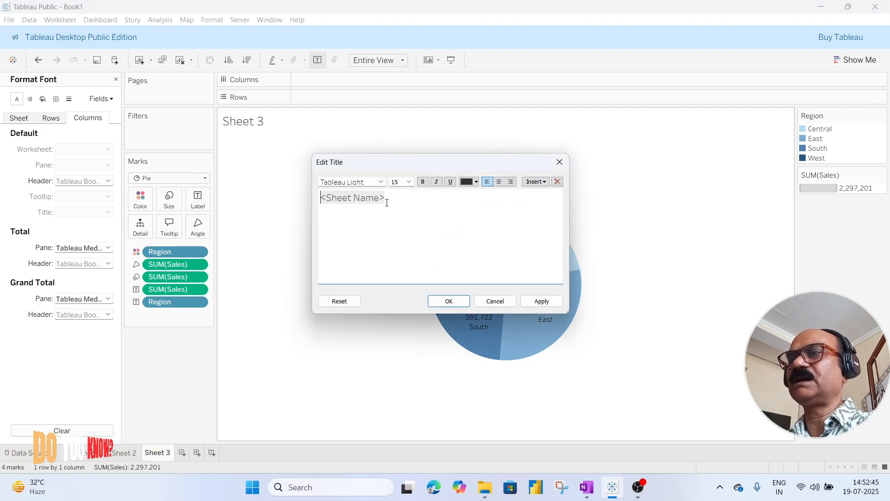
left_click_drag(381, 165, 208, 291)
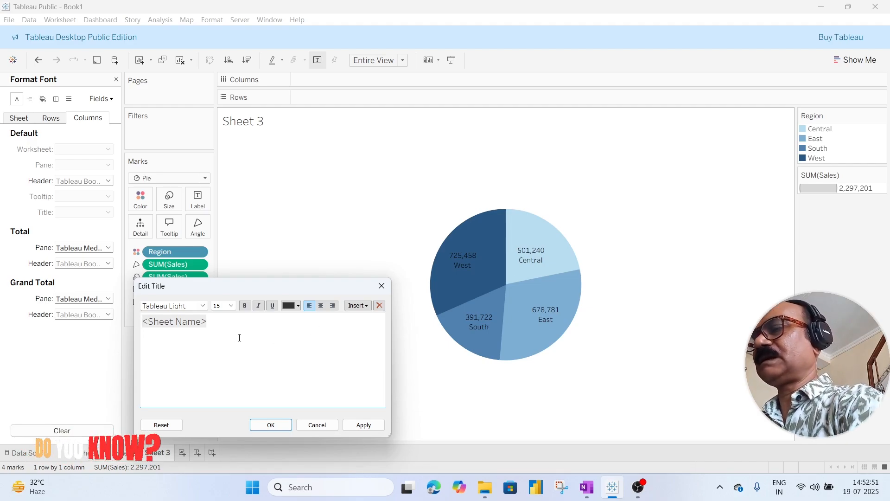
type("Regioin")
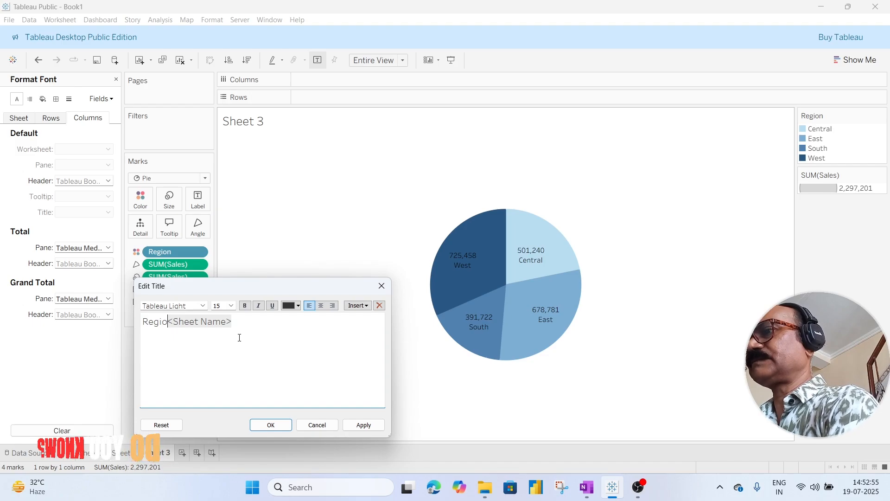
type("wise Sales Value")
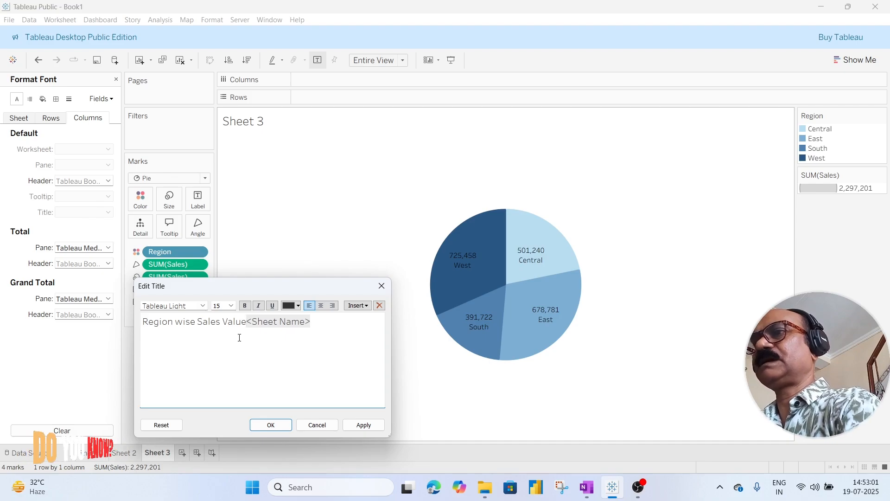
key("Delete")
key("Delete")
key("Delete")
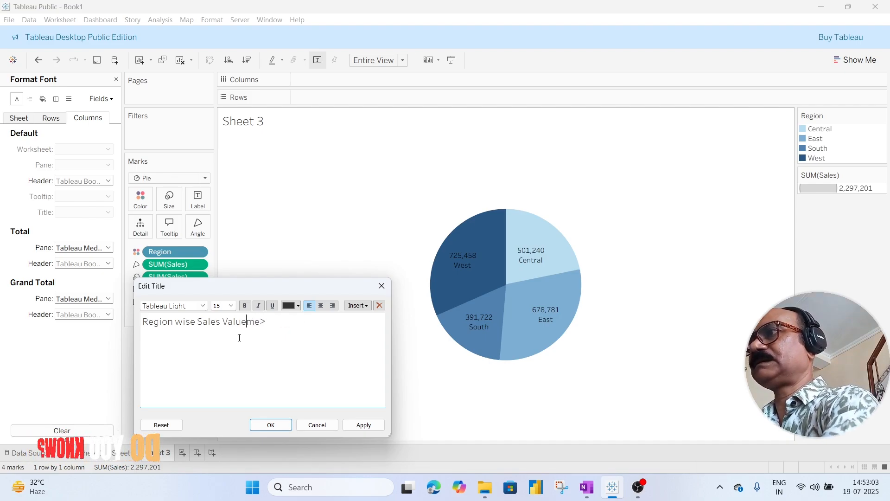
- Make the whole title bold, centered and blue, and apply it to the chart
key("ctrl+a")
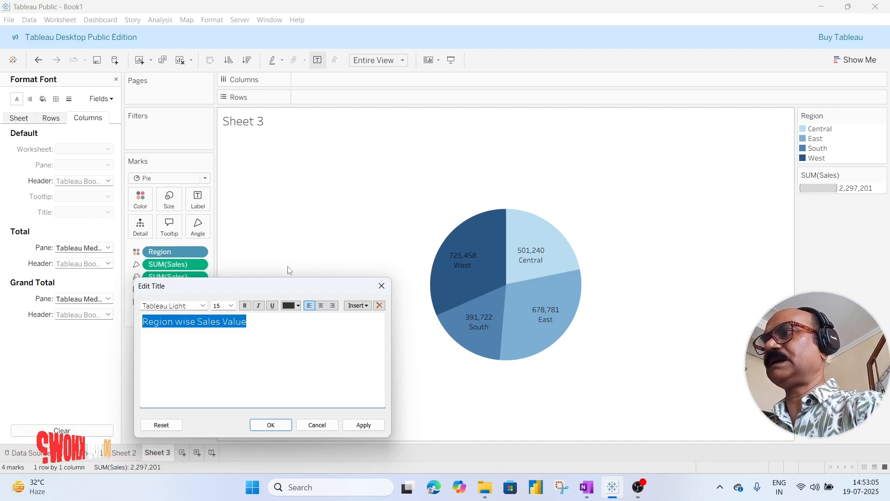
left_click(321, 306)
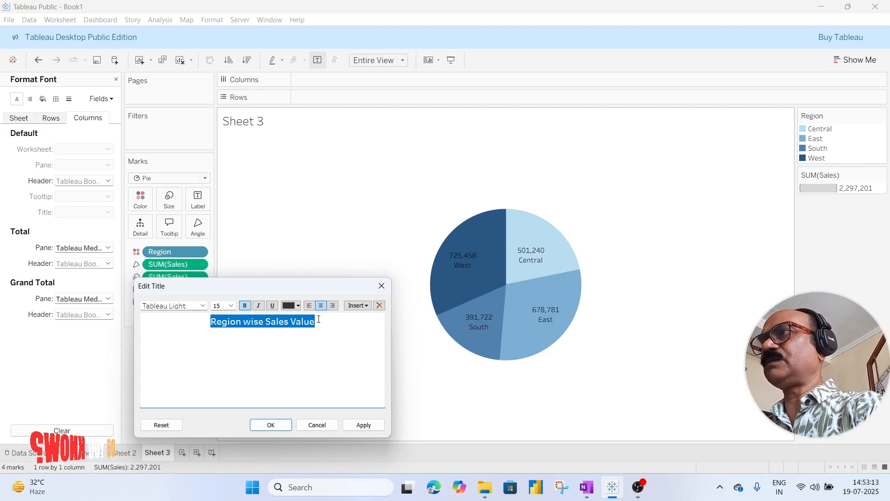
left_click(298, 307)
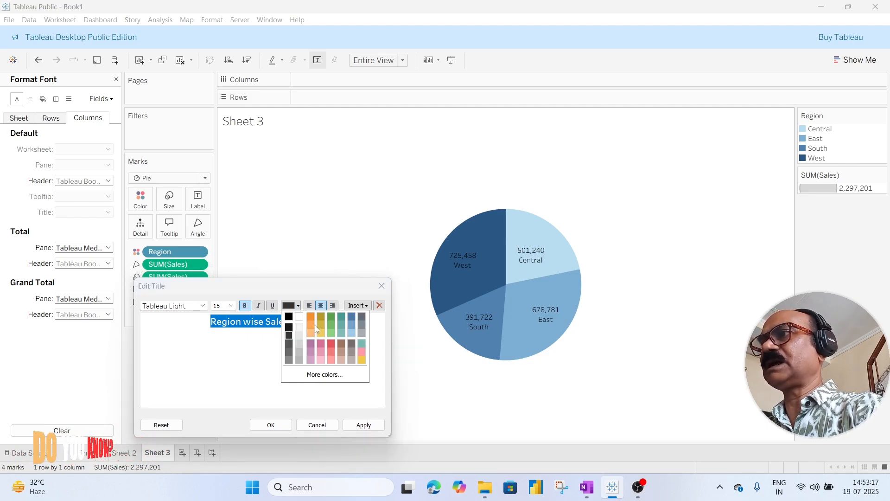
left_click(351, 318)
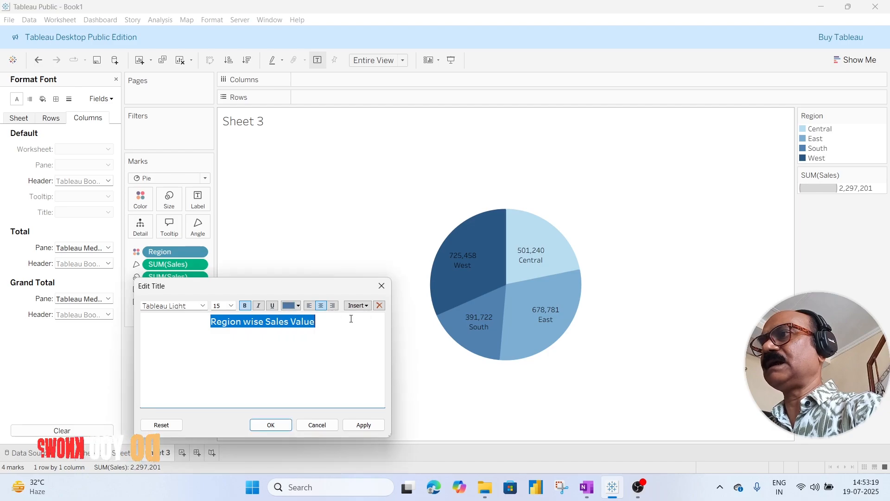
left_click(271, 424)
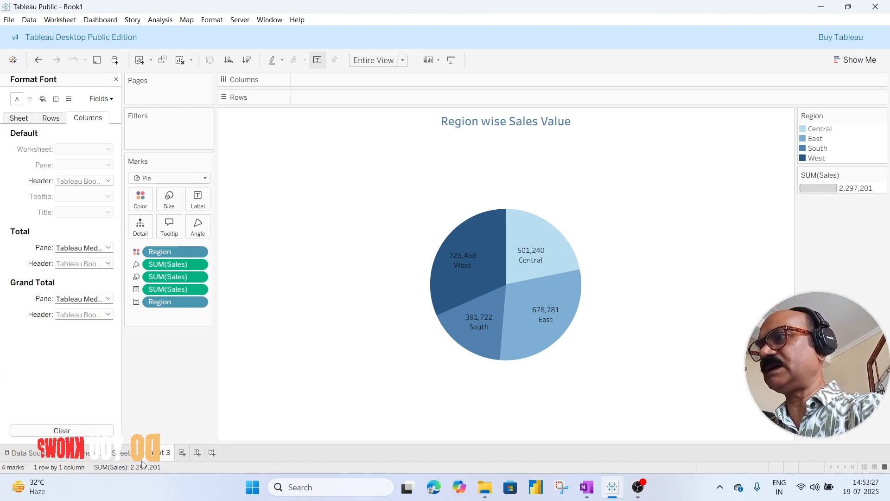
mouse_move(154, 460)
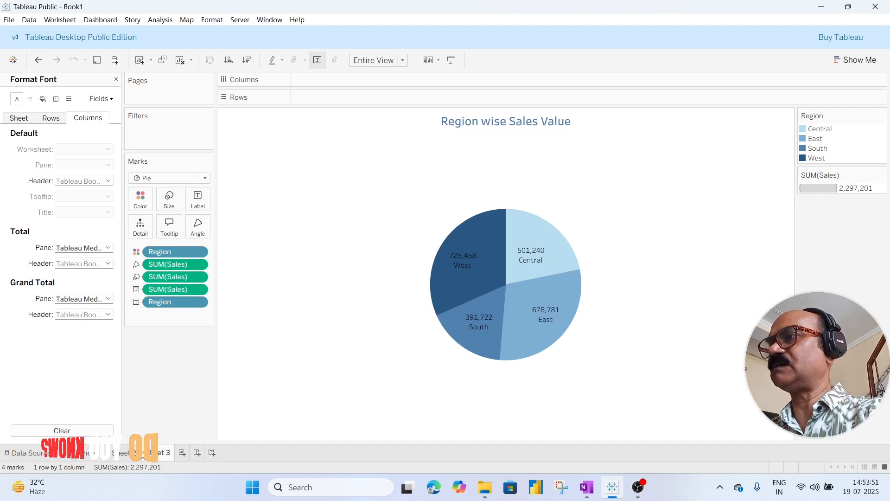
right_click(155, 456)
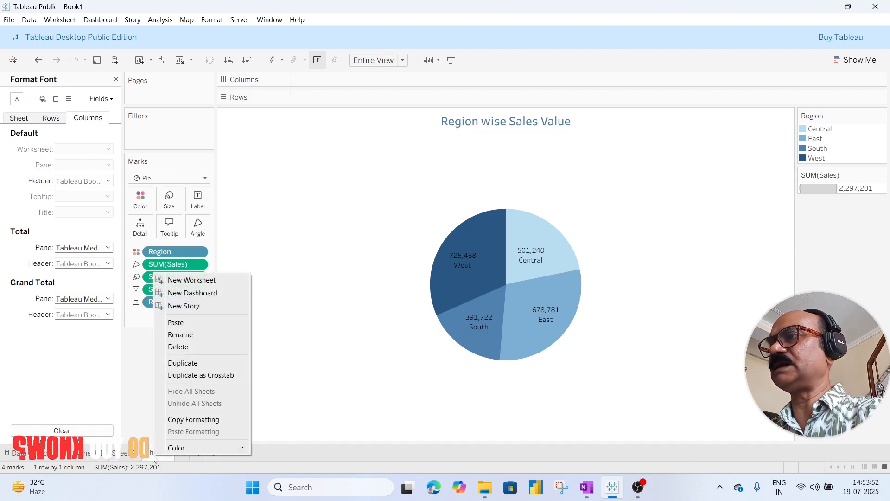
left_click(204, 335)
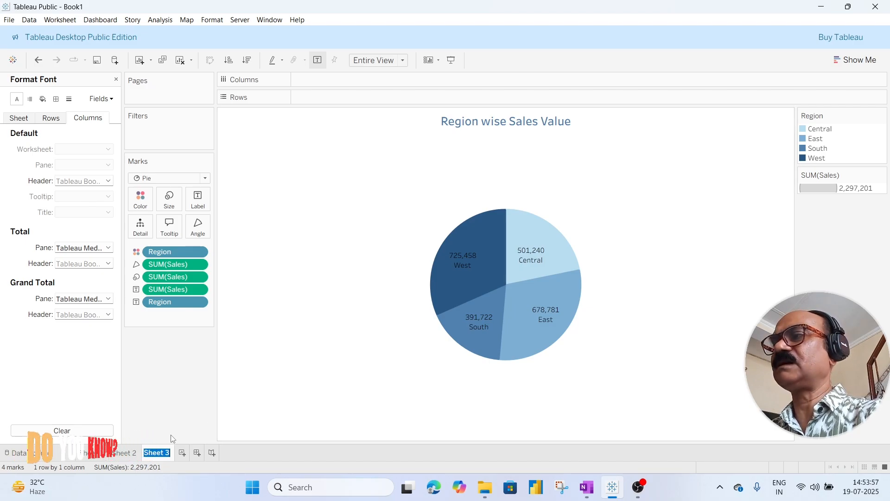
- Color the Sheet 3 tab red and the Sheet 2 tab yellow
right_click(164, 449)
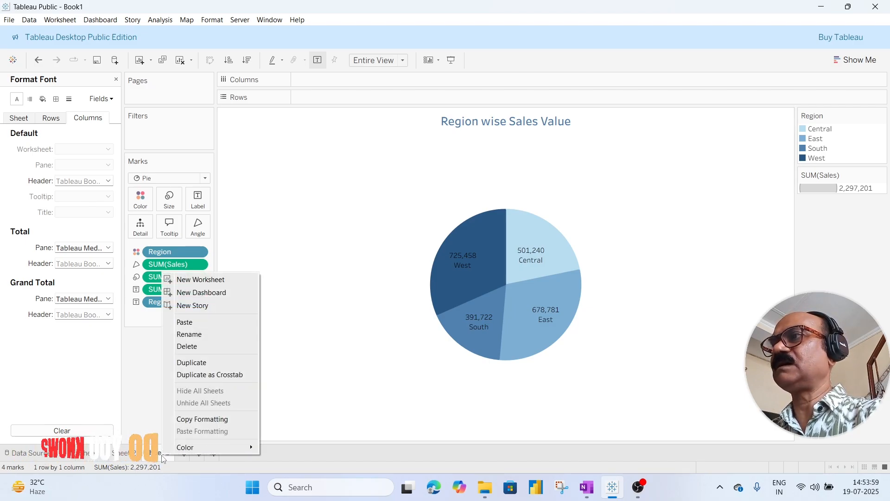
mouse_move(230, 446)
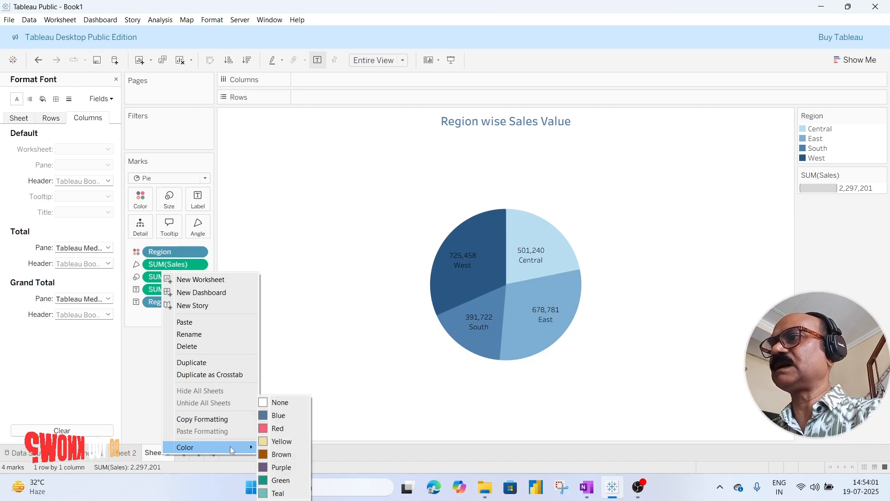
left_click(277, 430)
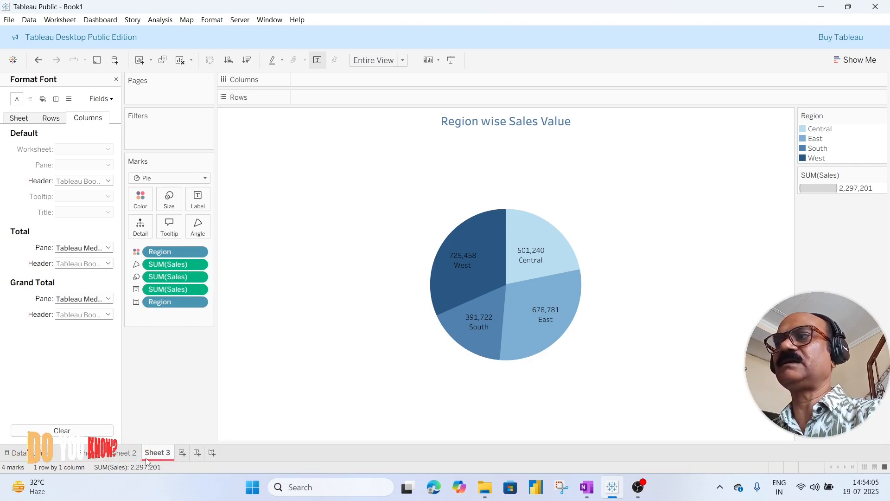
right_click(117, 457)
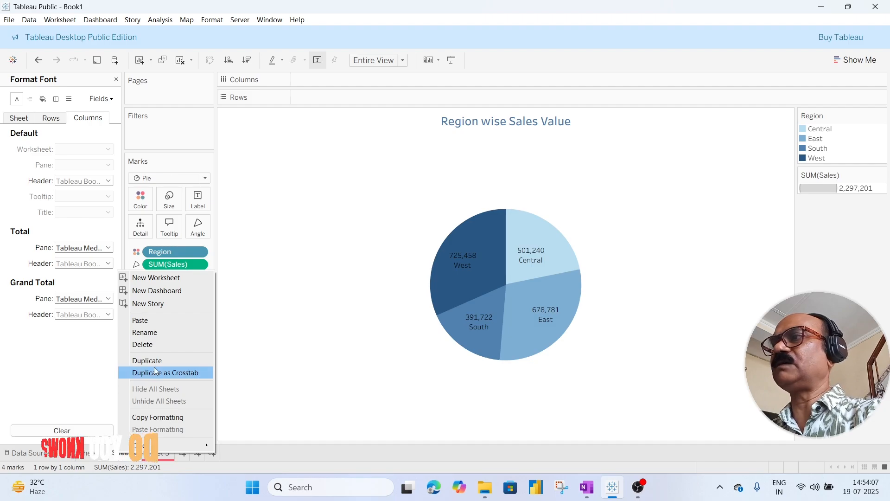
mouse_move(204, 446)
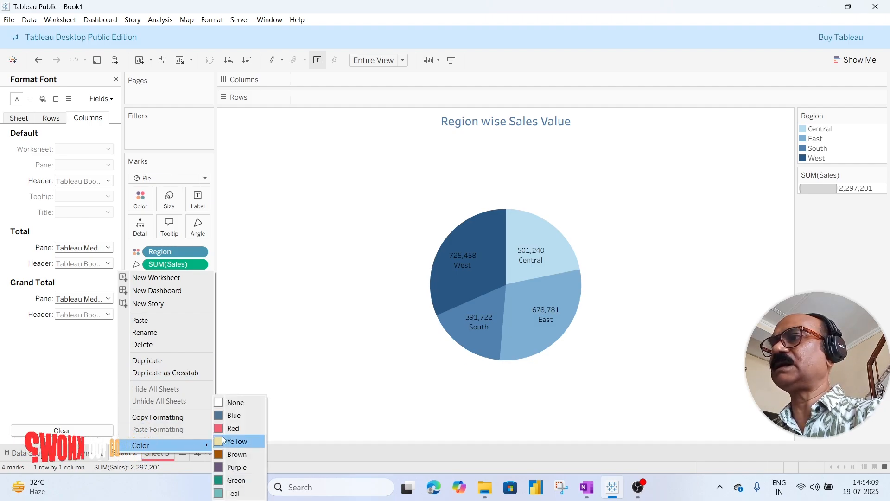
left_click(235, 442)
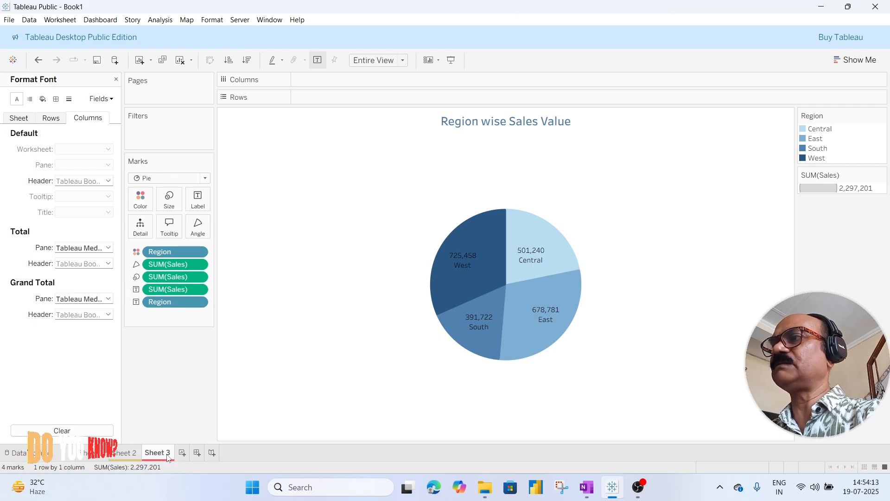
- Review the scatter plot on Sheet 2 and the pie chart on Sheet 3, and open the bar chart on Sheet 1
left_click(125, 453)
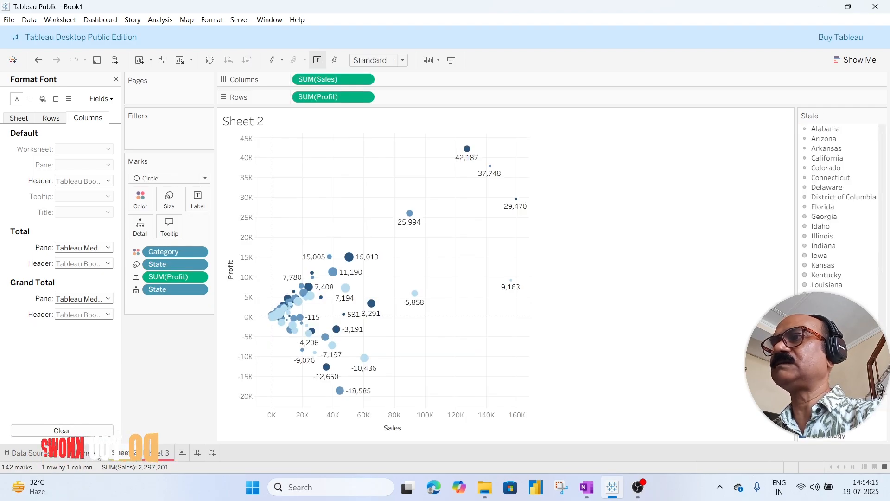
left_click(169, 454)
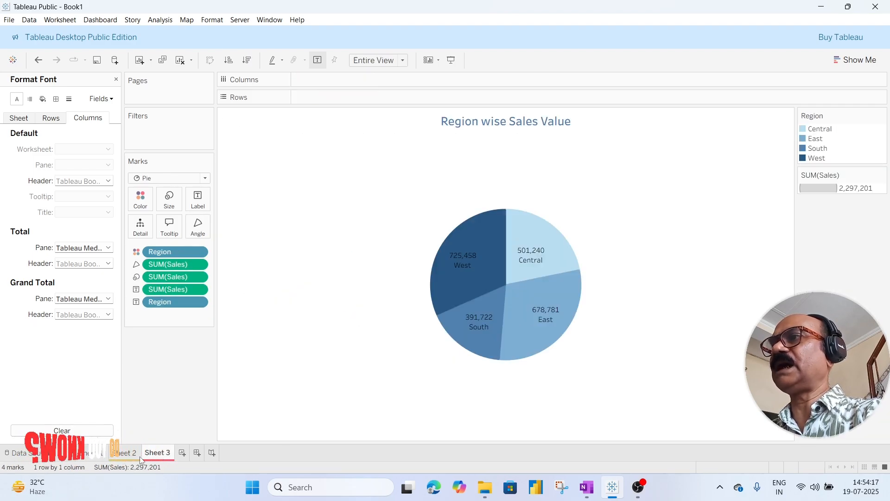
left_click(126, 457)
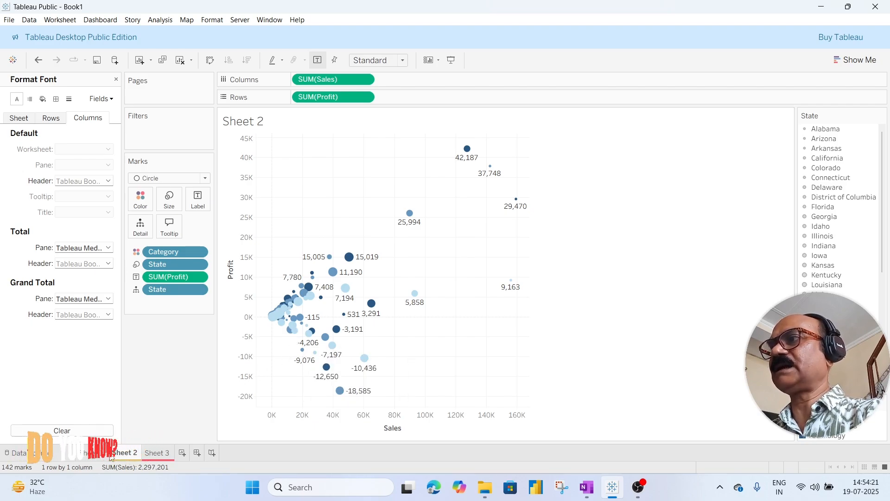
left_click(88, 453)
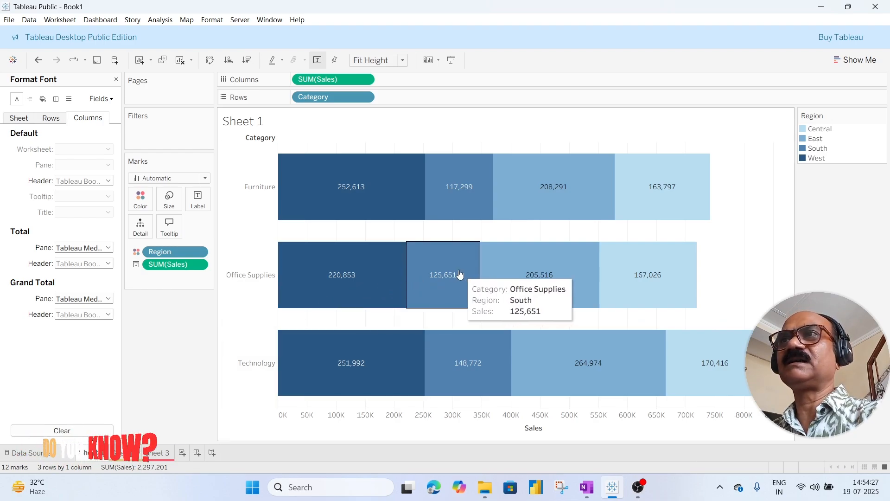
- Create a new dashboard, place Sheet 1 on it, and remove the Region legend
left_click(197, 454)
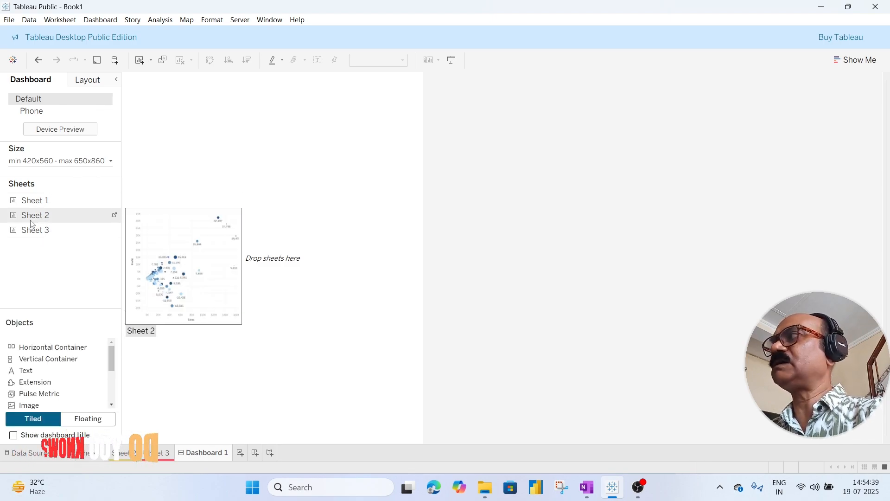
mouse_move(30, 230)
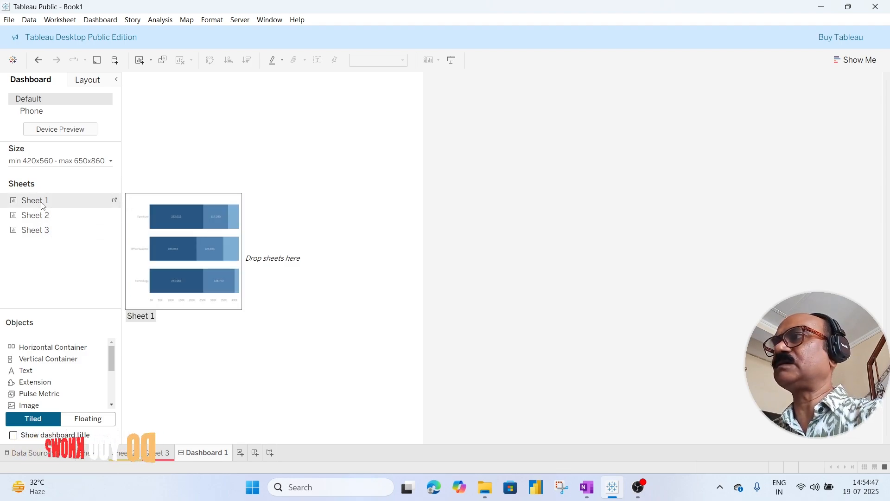
left_click_drag(43, 207, 201, 232)
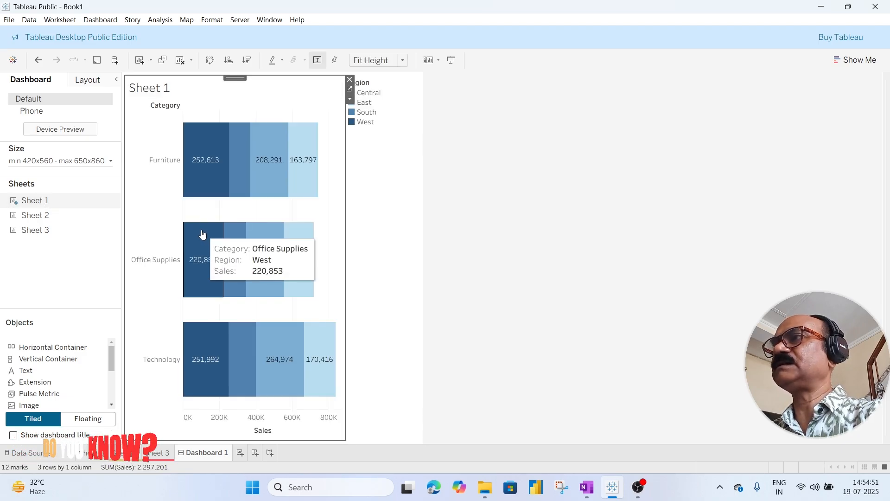
left_click(396, 93)
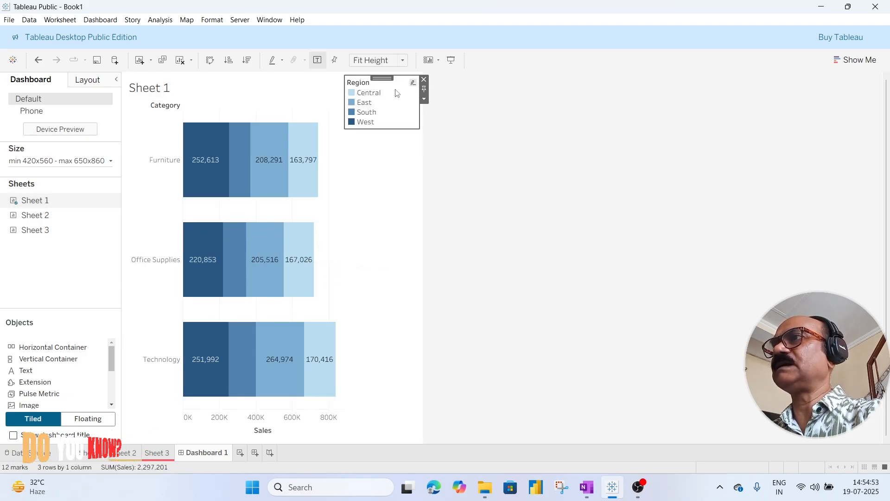
left_click(425, 80)
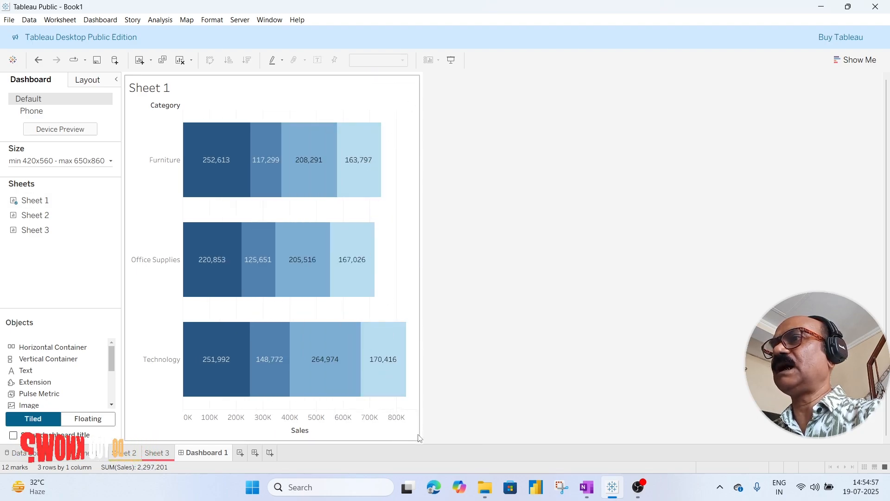
left_click(419, 439)
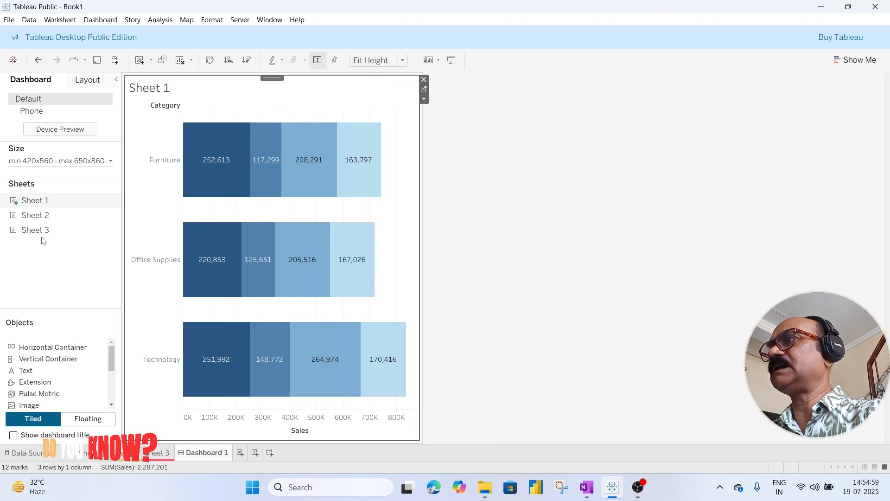
- Add Sheet 2 to the dashboard beside Sheet 1, on its left, and remove the State legend
mouse_move(14, 218)
left_click_drag(14, 218, 146, 302)
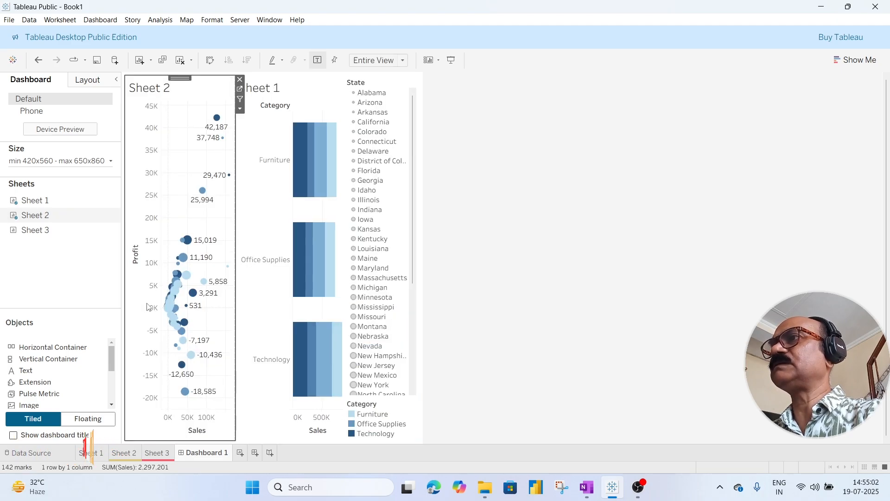
left_click(395, 88)
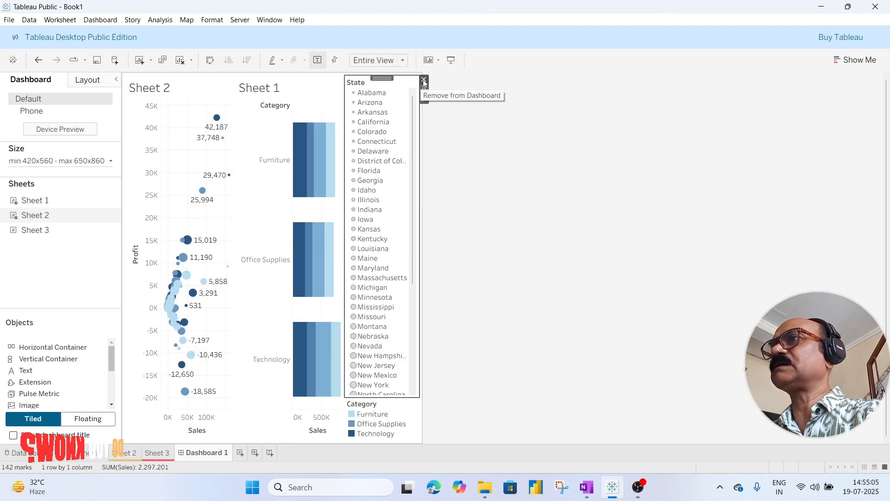
left_click(423, 82)
- Add Sheet 3 to the dashboard beneath the Sheet 1 bar chart, and remove the Category, Region and Sales legends
mouse_move(49, 232)
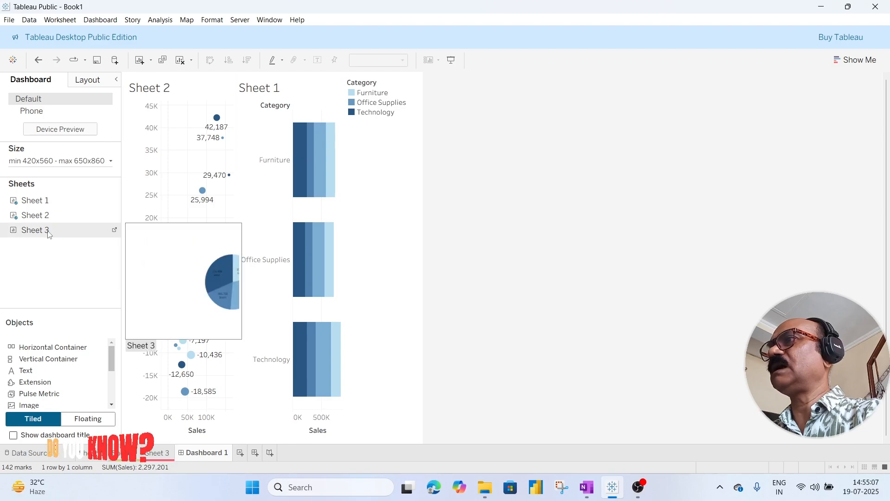
mouse_move(13, 231)
left_mouse_down()
mouse_move(47, 236)
mouse_move(271, 361)
mouse_move(282, 398)
left_mouse_up()
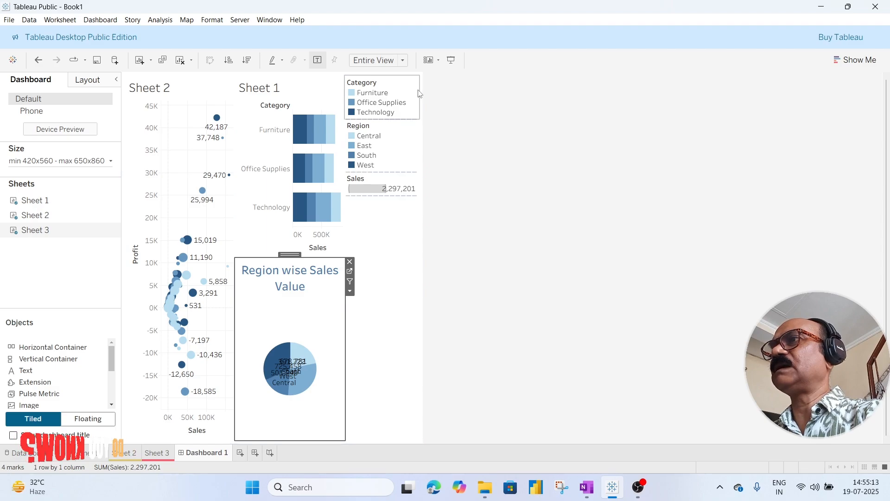
left_click(404, 82)
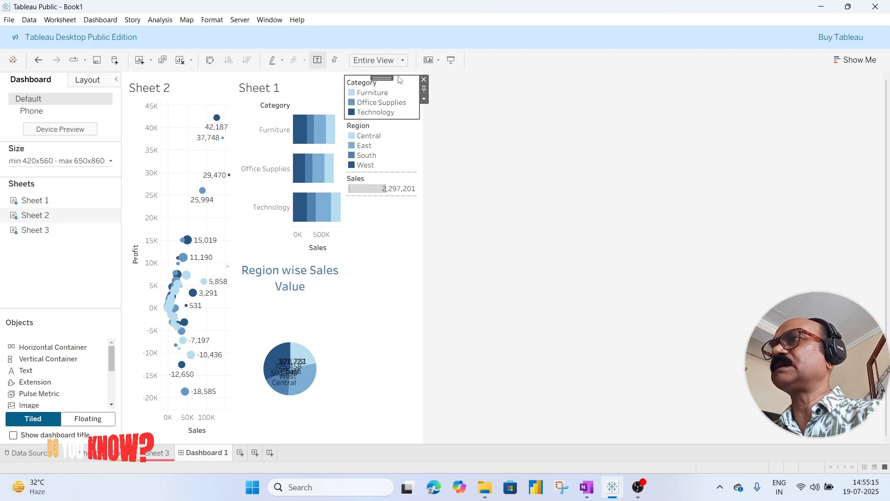
left_click(423, 80)
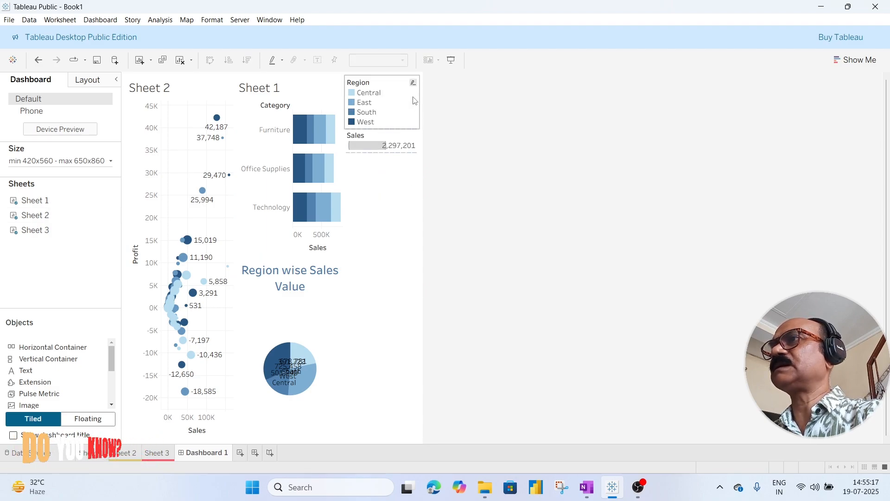
left_click(395, 84)
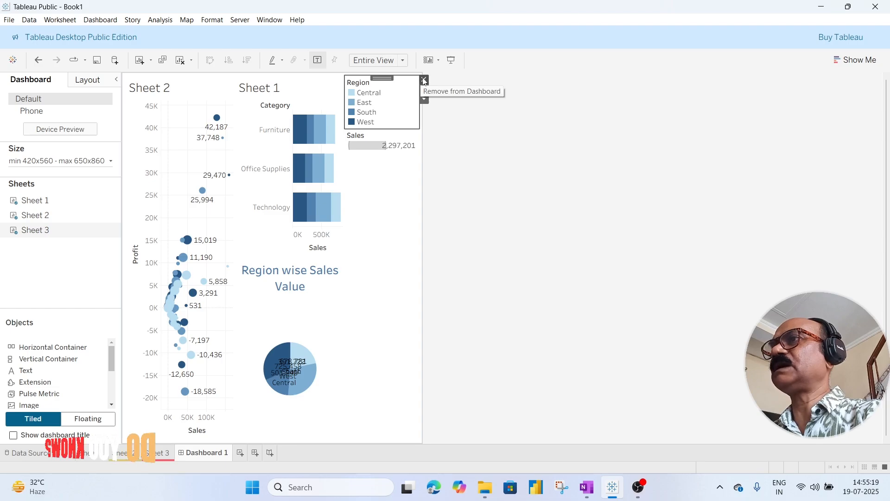
left_click(424, 80)
left_click(411, 84)
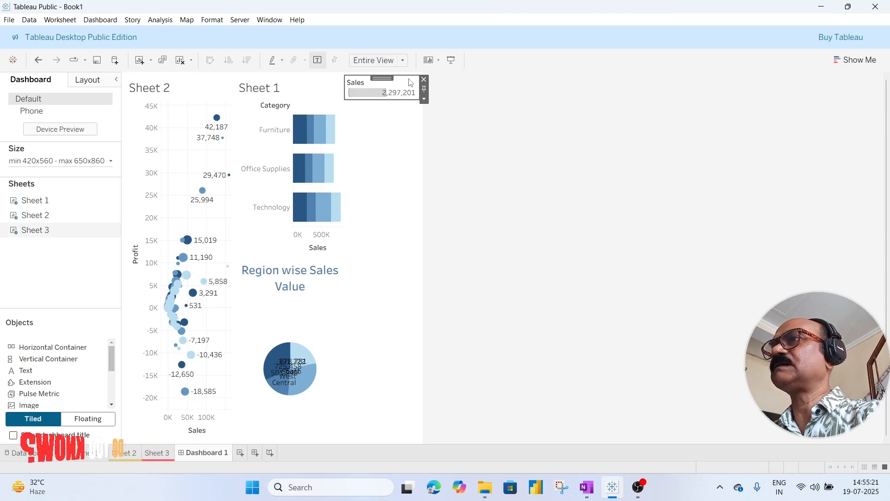
left_click(424, 80)
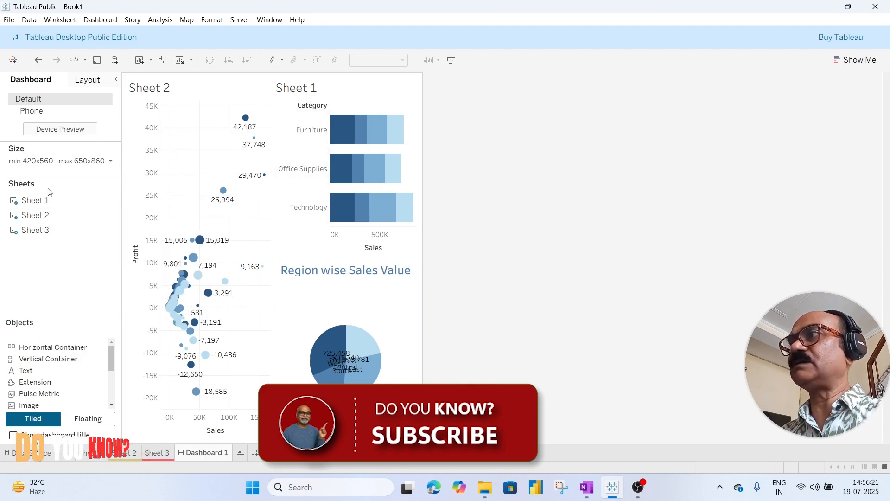
- Set the dashboard's minimum width to 1220 px in its range size settings
left_click(111, 162)
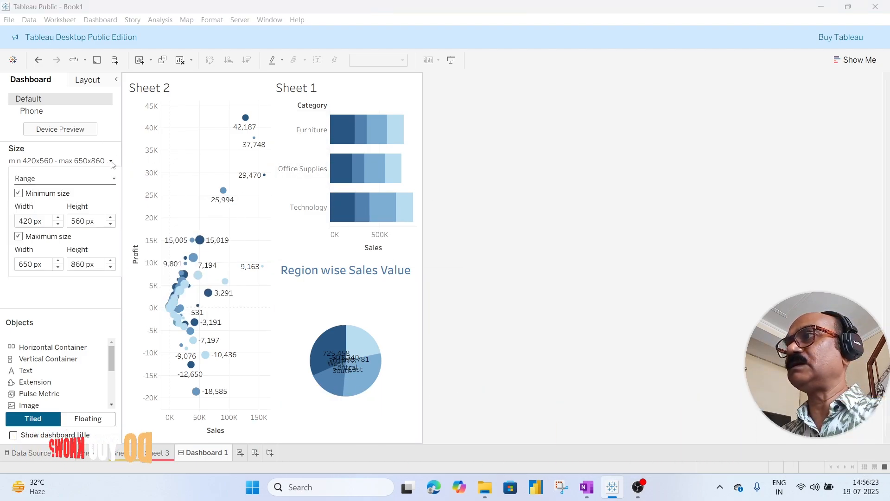
left_click(58, 218)
left_click(59, 218)
left_click(59, 218)
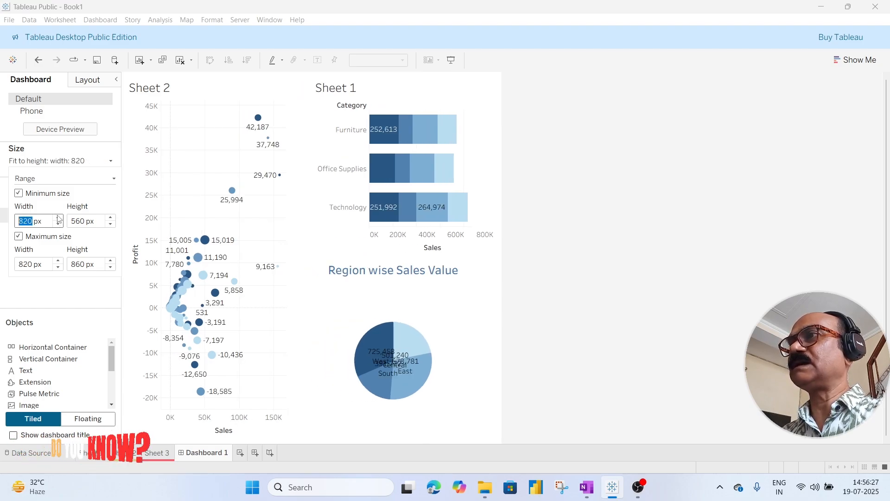
left_click(59, 218)
left_click(58, 218)
left_click(59, 218)
left_click(58, 218)
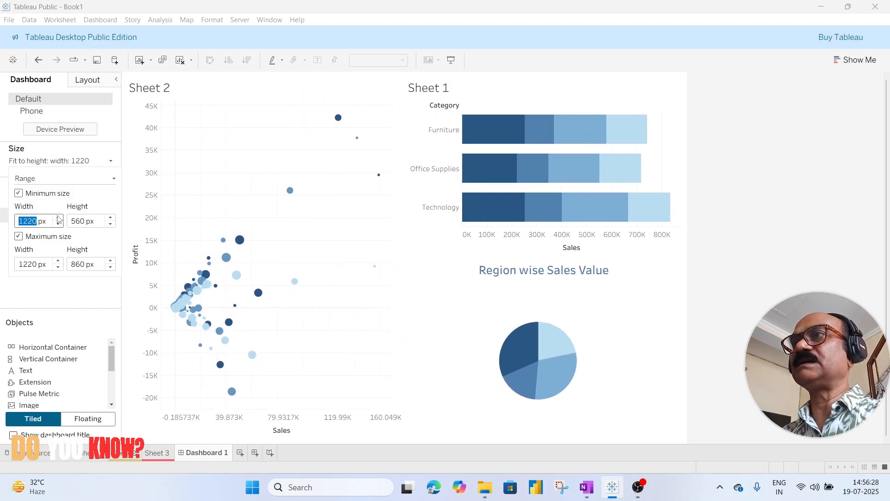
- Set the dashboard's minimum height to 360 px and close the size settings
left_click(109, 225)
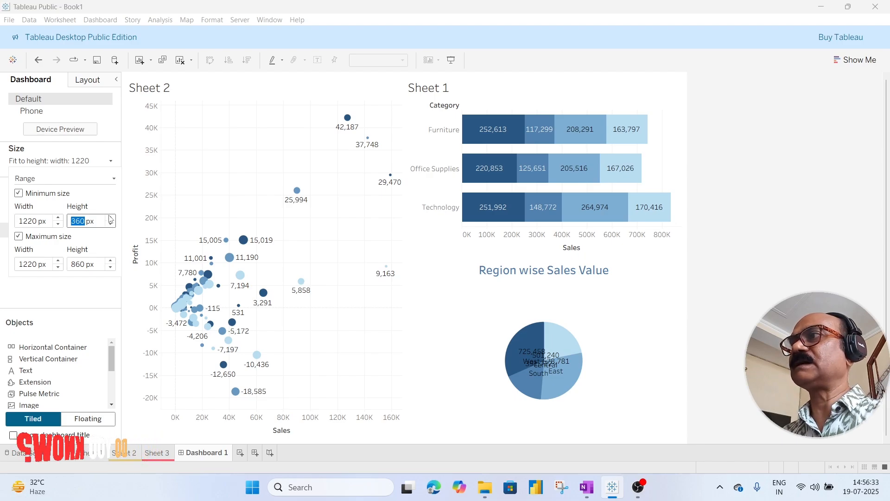
left_click(111, 217)
left_click(110, 218)
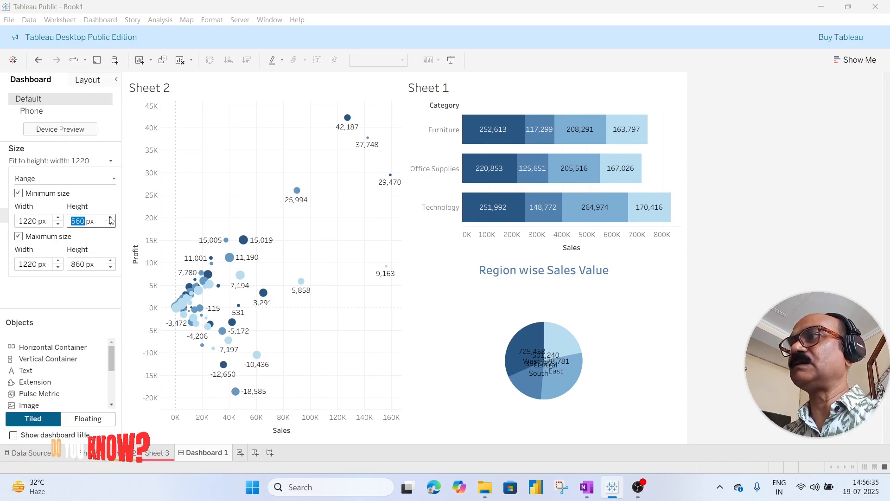
left_click(110, 224)
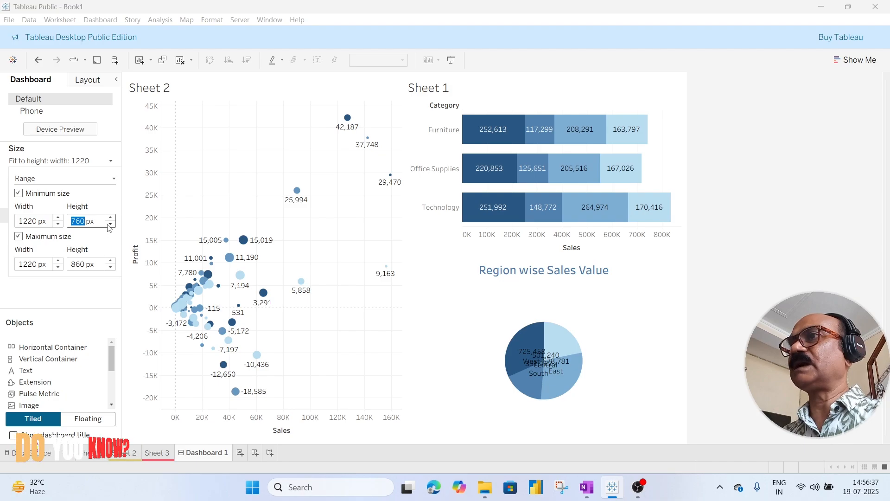
left_click(110, 224)
left_click(110, 224)
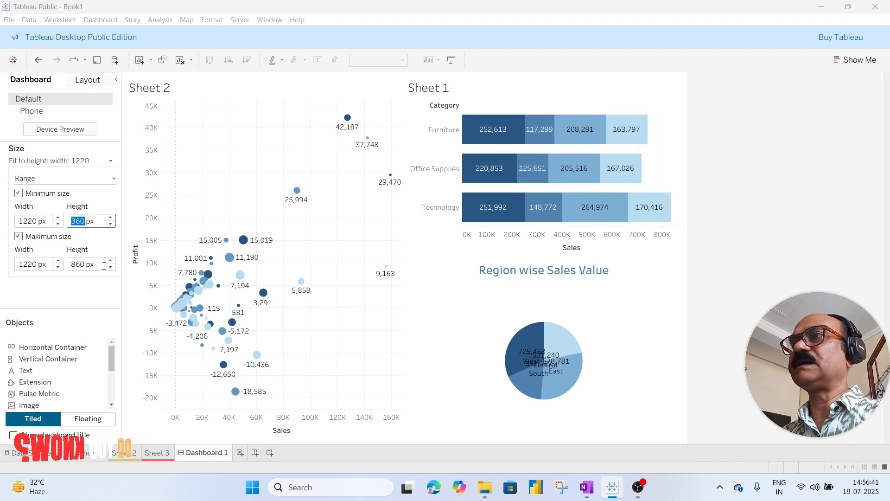
left_click(735, 305)
left_click(727, 314)
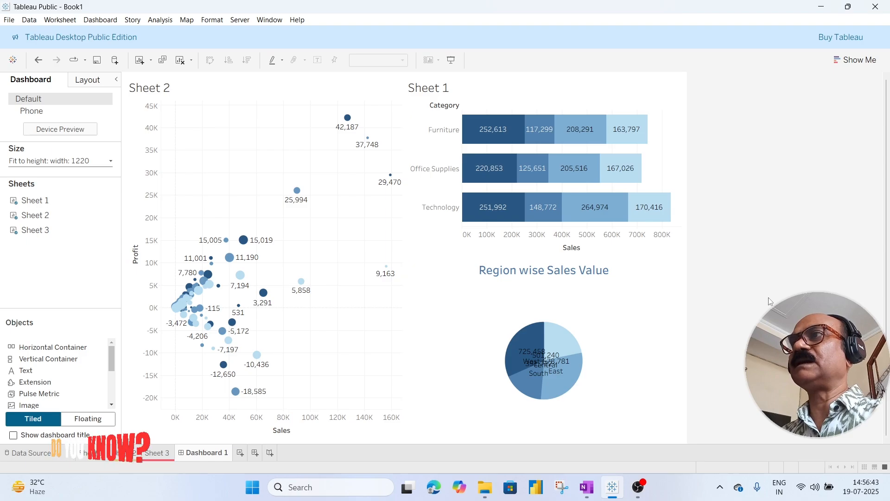
- Rearrange the dashboard so a shortened pie chart spans the full width above the Sheet 2 scatter plot, with the Sheet 1 bar chart last
left_click(611, 90)
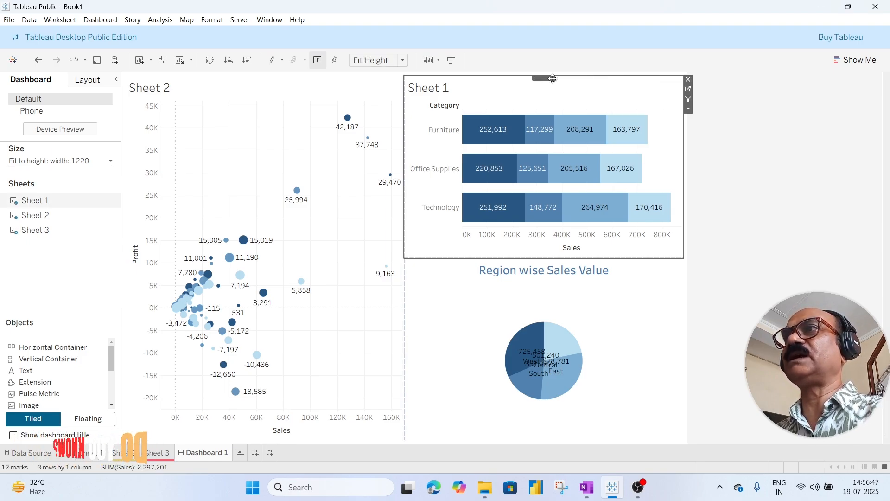
left_click_drag(544, 77, 276, 294)
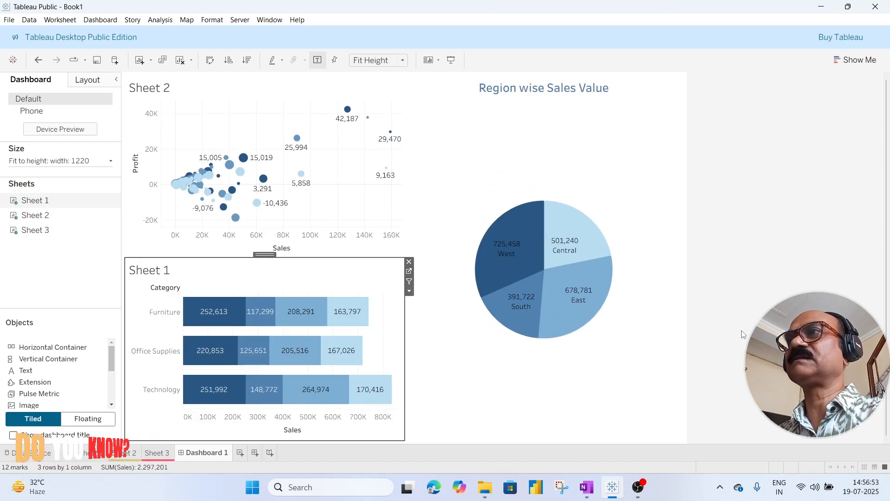
left_click(620, 144)
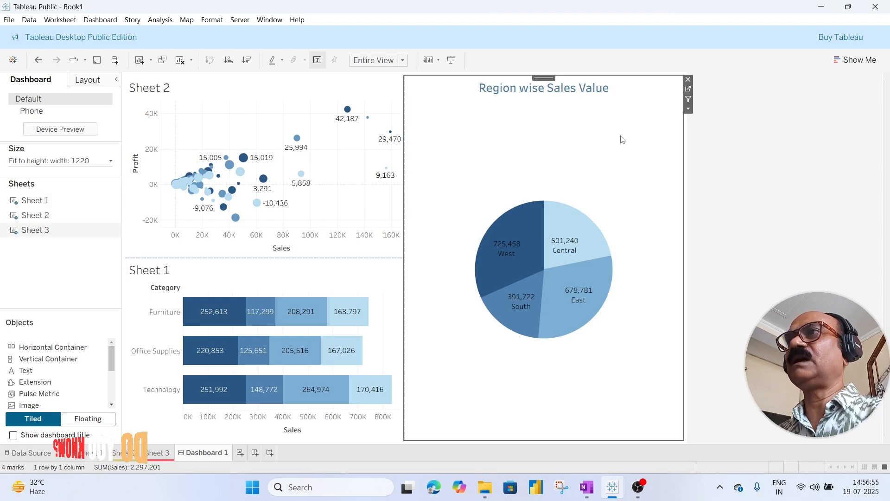
mouse_move(546, 76)
left_mouse_down()
mouse_move(358, 88)
mouse_move(366, 71)
mouse_move(377, 87)
left_mouse_up()
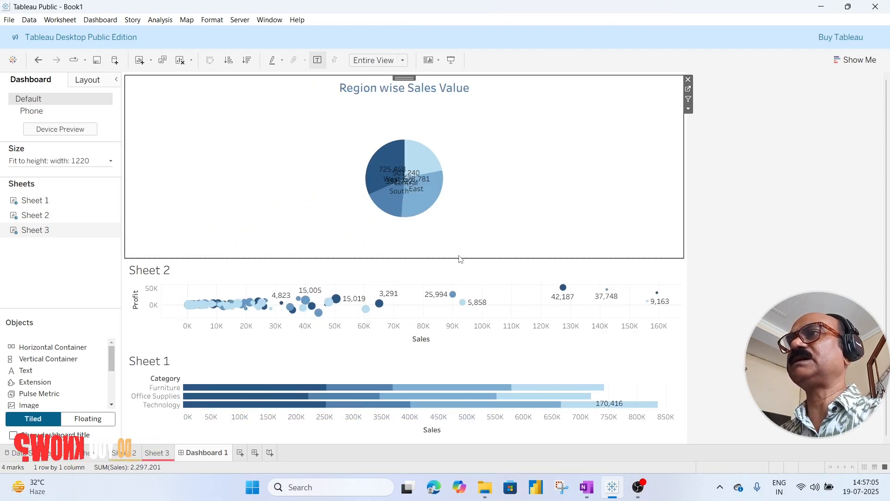
left_click_drag(459, 258, 453, 195)
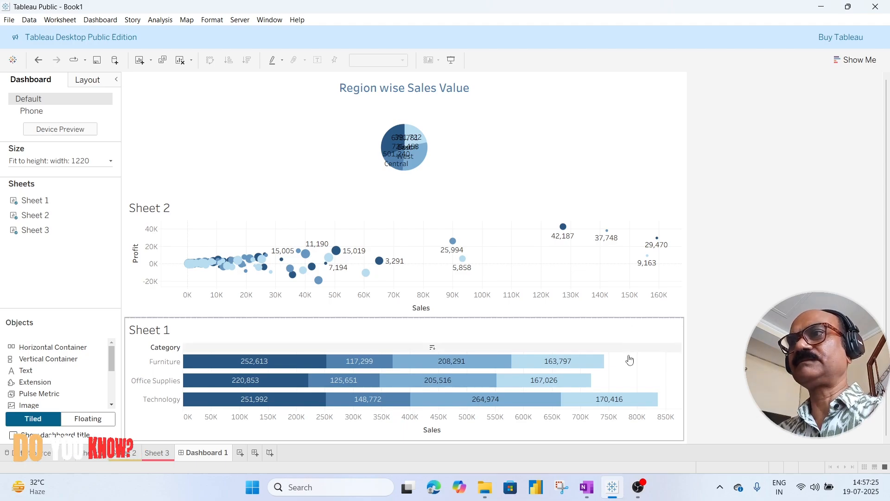
- Switch to the OneNote contents page, leave the drawing mode, and review the Getting Started topics and the Building Charts list
mouse_move(638, 492)
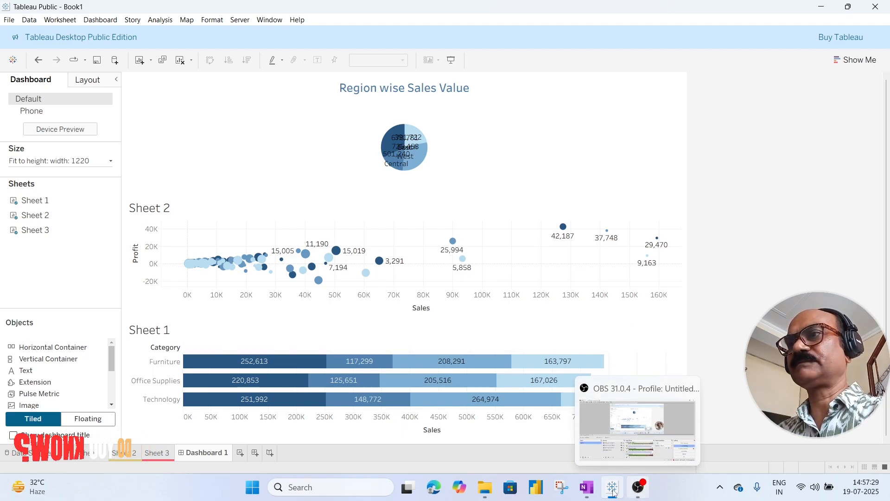
left_click(593, 494)
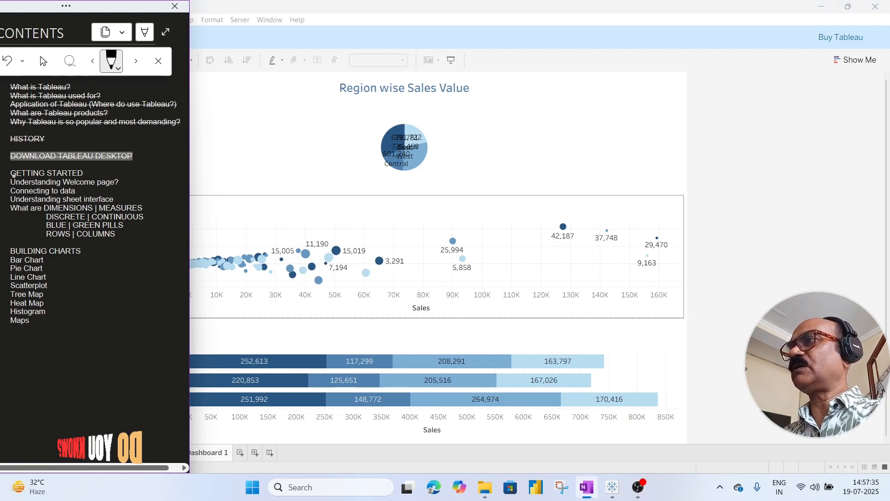
left_click(158, 61)
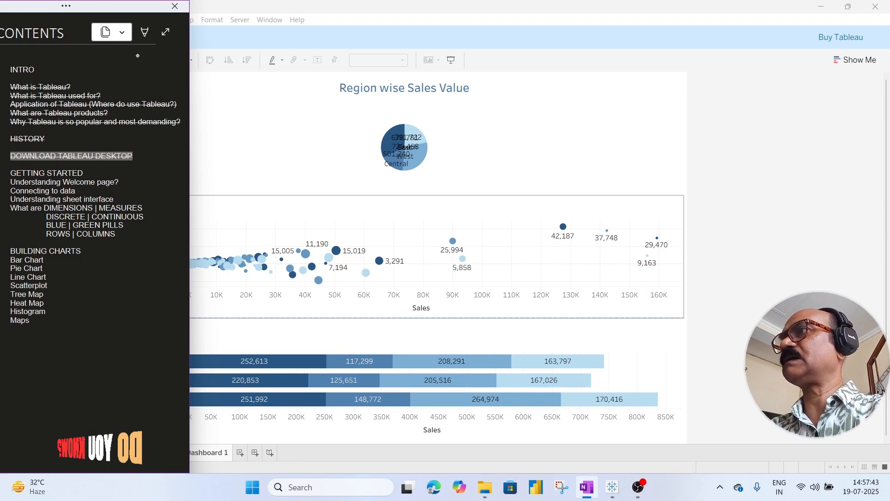
key("Escape")
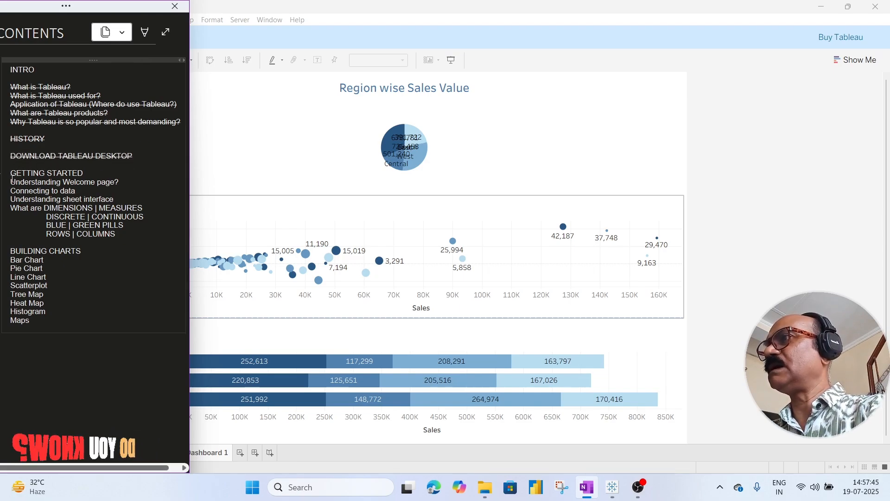
left_click_drag(10, 182, 141, 236)
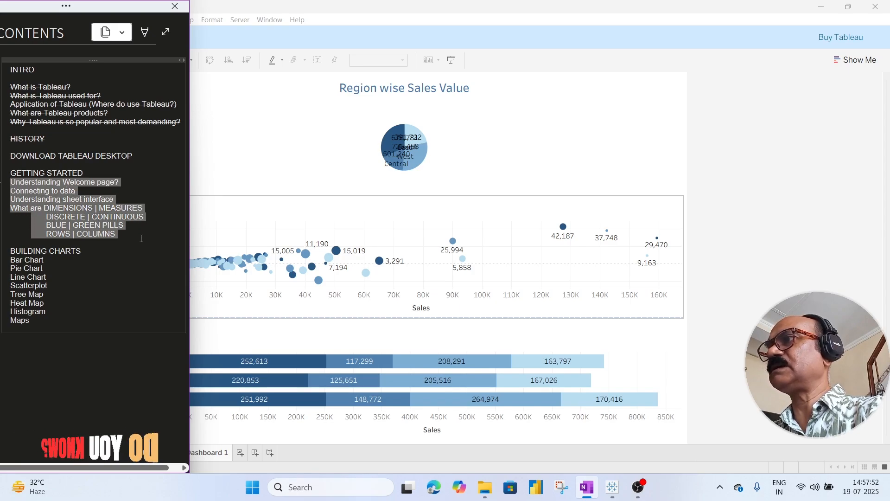
left_click(34, 325)
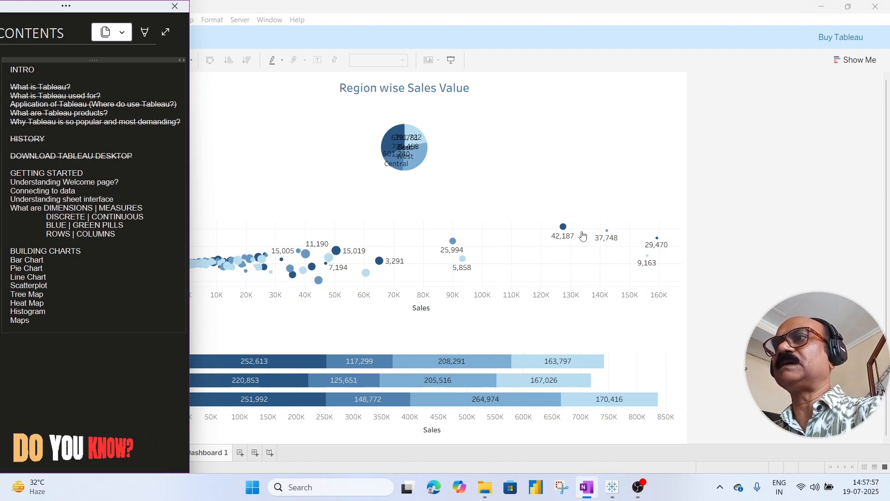
- Return to Tableau and add a new blank worksheet after Dashboard 1
left_click(242, 454)
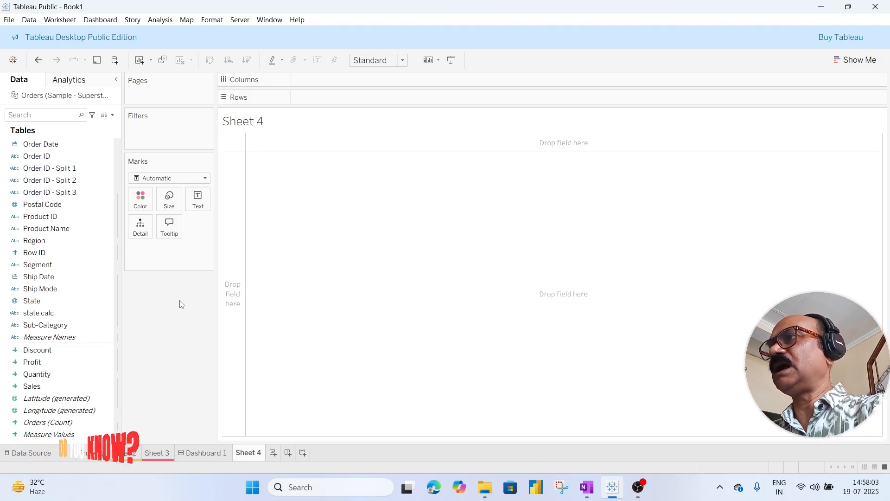
- Build a map from State on Sheet 4, with marks sized by Sales and labelled with State
left_click(95, 337)
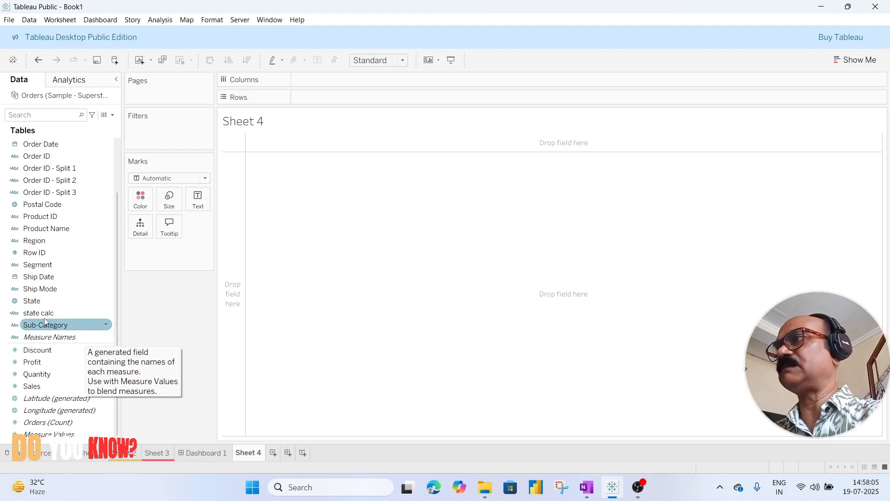
left_click(37, 305)
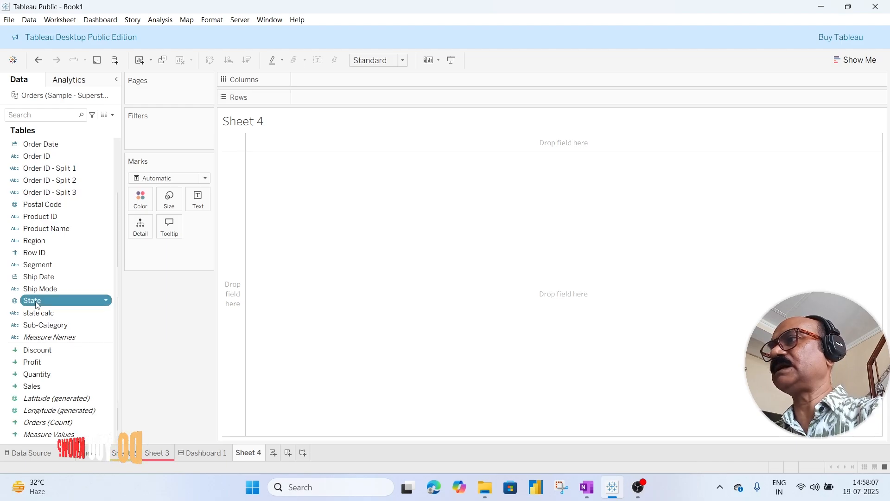
left_click_drag(161, 332, 314, 344)
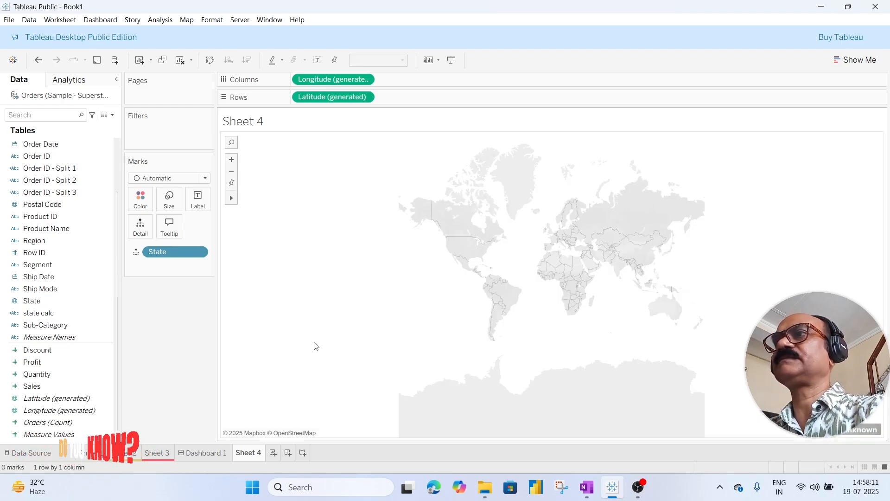
left_click(40, 389)
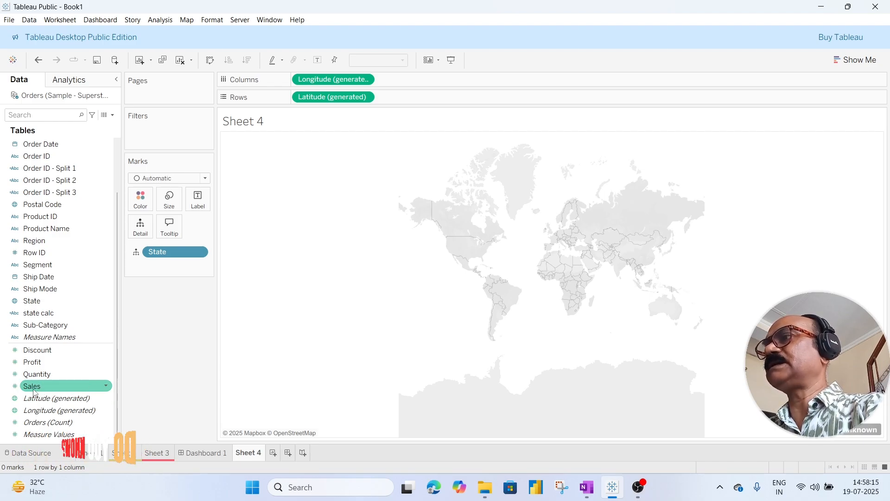
left_click_drag(33, 392, 533, 302)
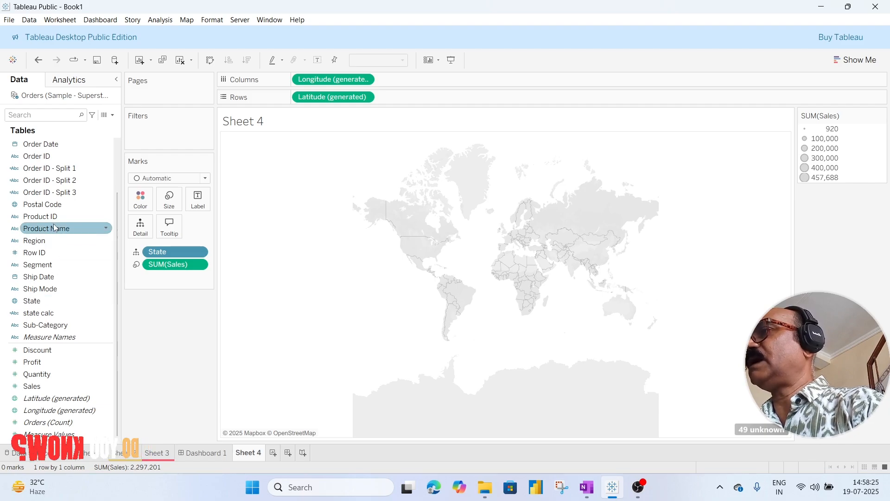
scroll(81, 261, "up", 2)
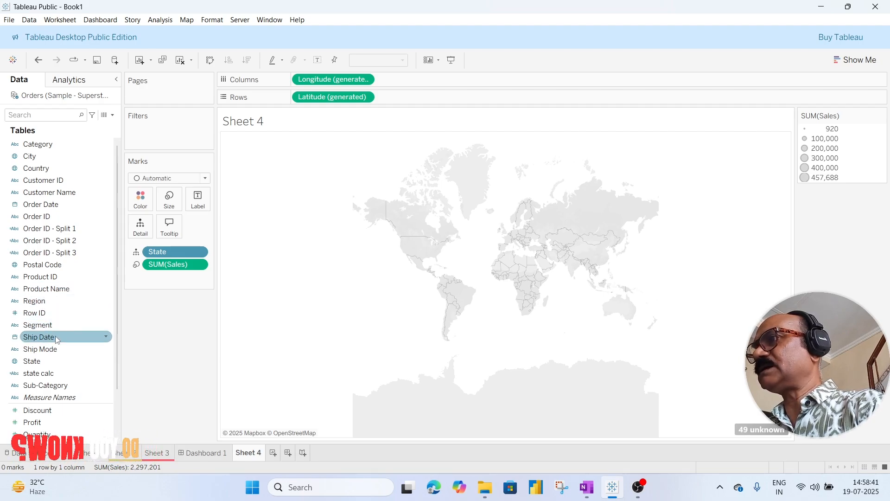
left_click_drag(41, 363, 195, 202)
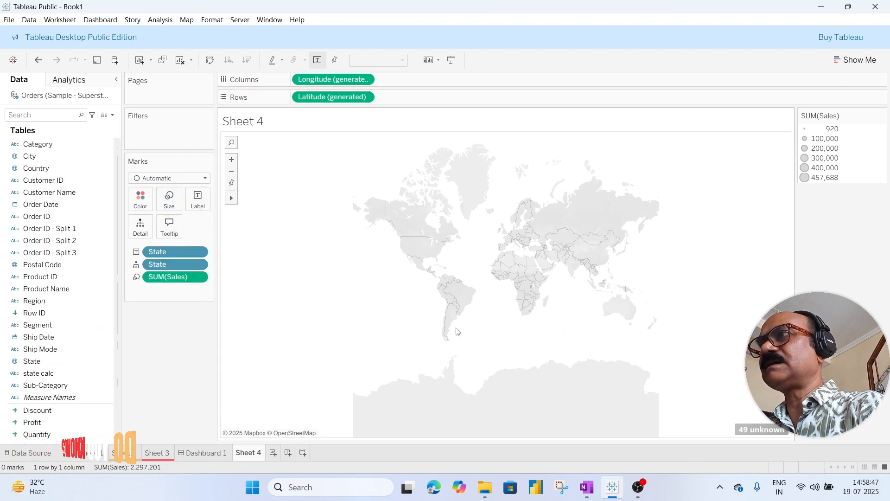
- Try the Dark and Streets styles for the map's background layer
left_click(186, 20)
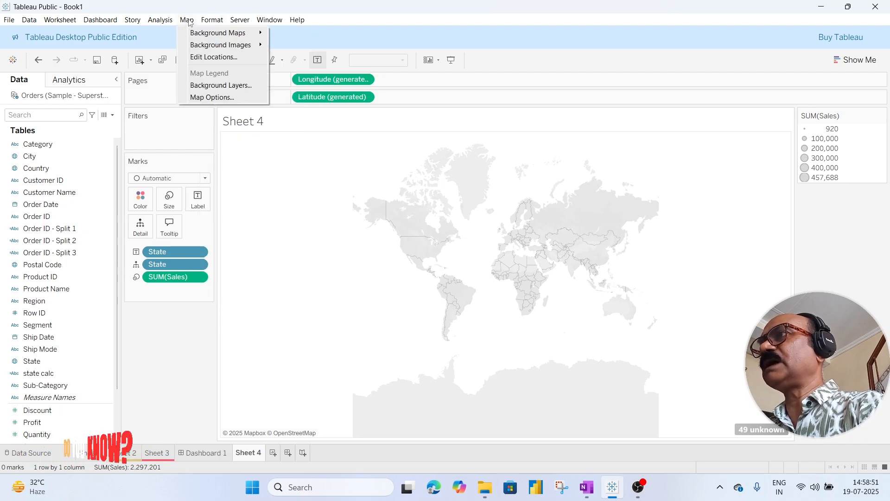
left_click(205, 86)
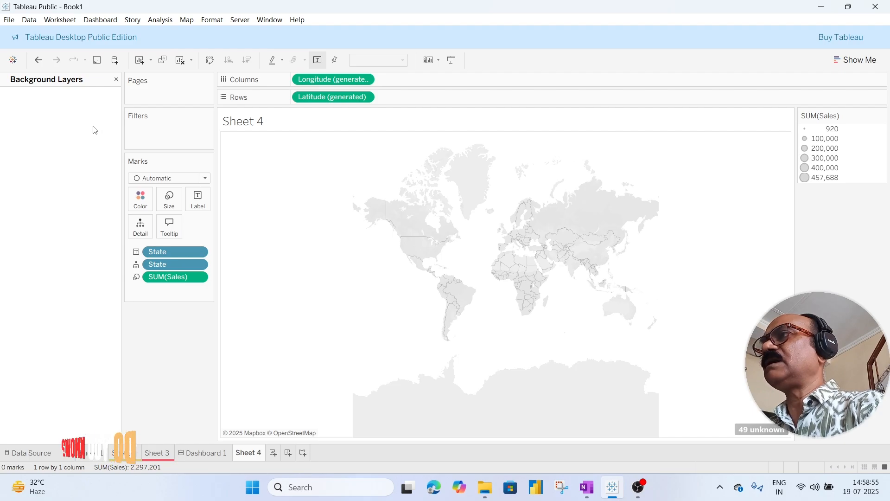
left_click(105, 134)
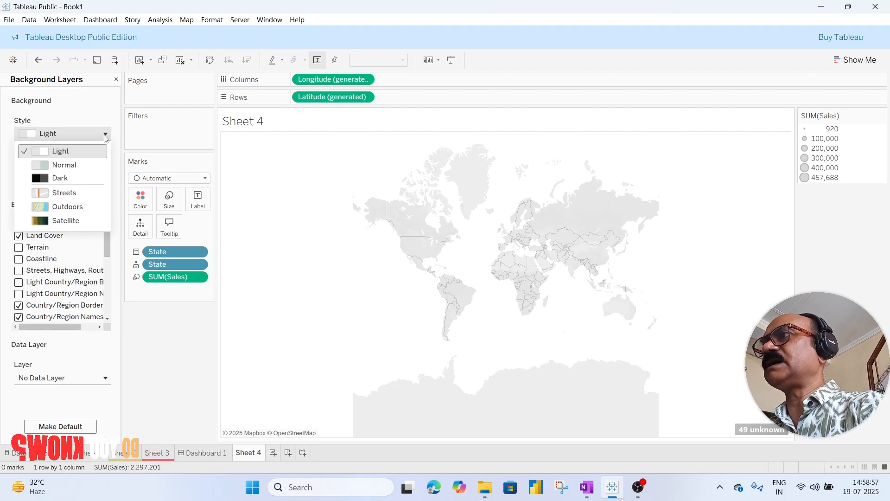
left_click(75, 181)
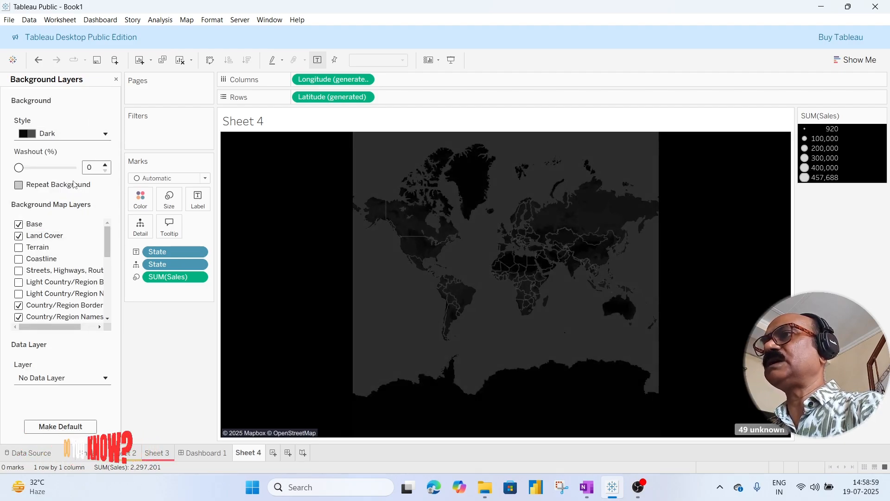
left_click(103, 136)
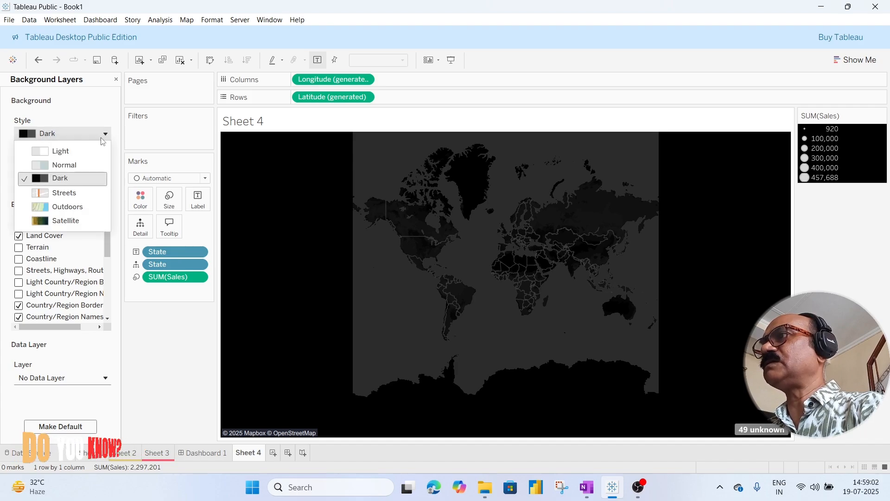
left_click(79, 193)
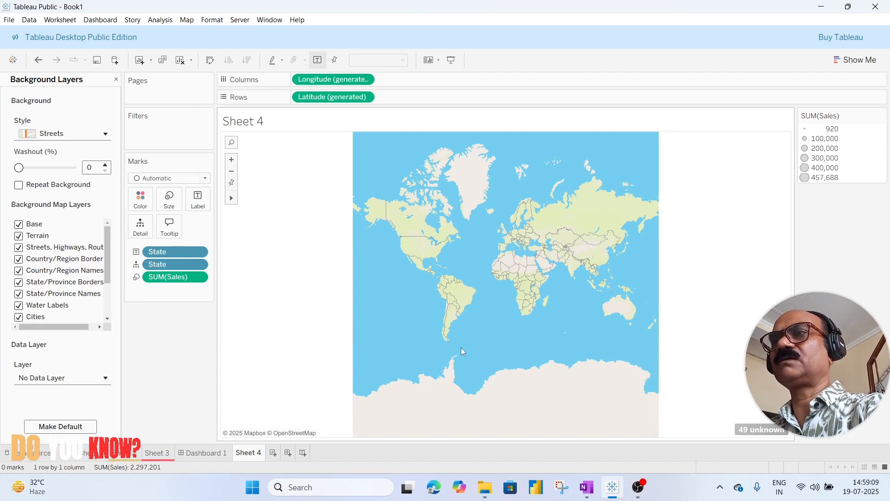
- Hide the map's unknown-locations indicator and close the background layer settings
right_click(748, 434)
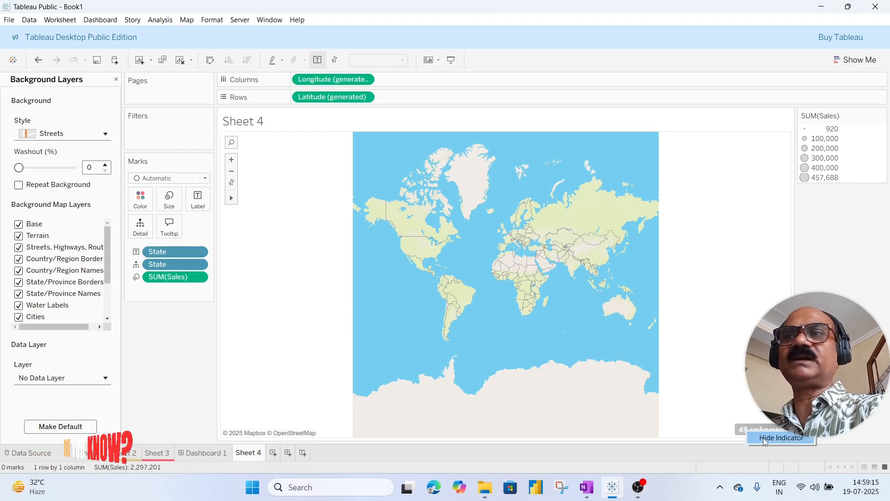
left_click(766, 438)
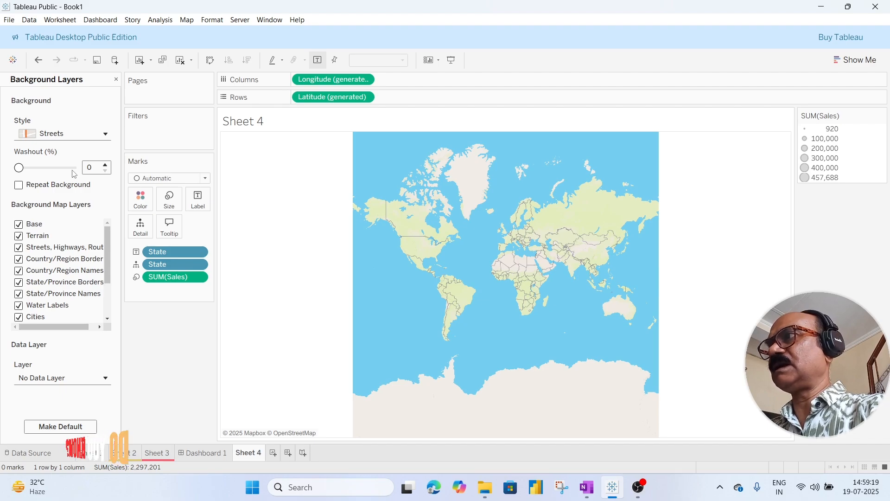
left_click(116, 79)
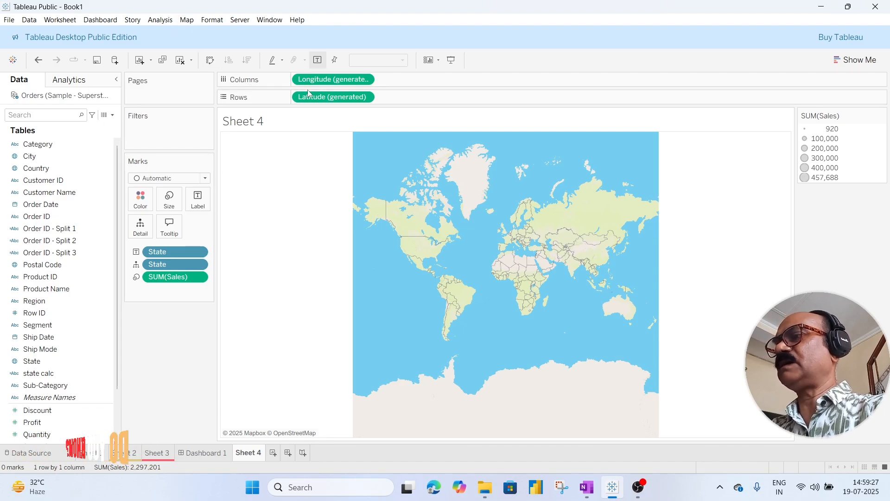
- Undo hiding the indicator and the Streets and Dark background style changes
left_click(40, 61)
left_click(40, 61)
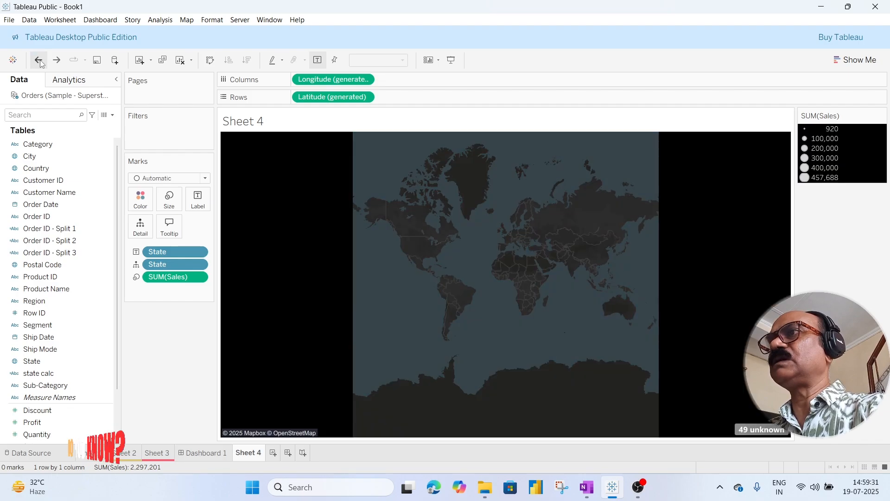
left_click(40, 61)
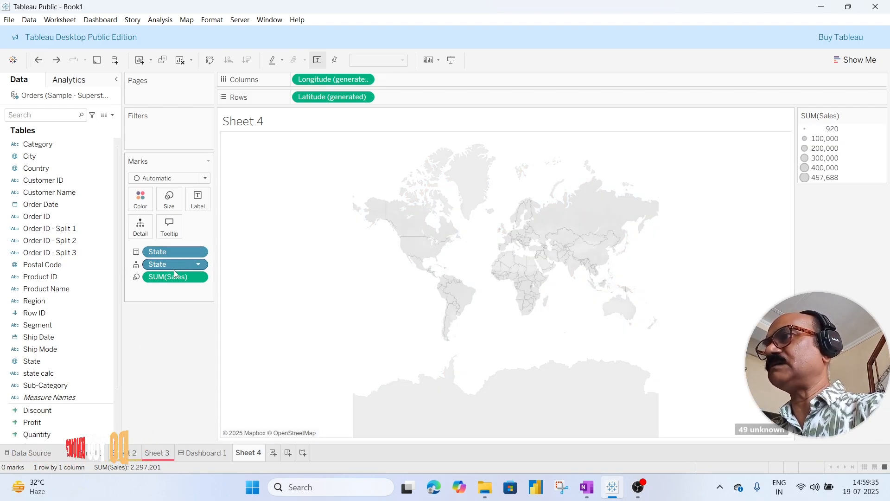
- Remove Sales and the detail copy of State from the map's marks, and color the marks by Segment
left_click_drag(176, 278, 40, 286)
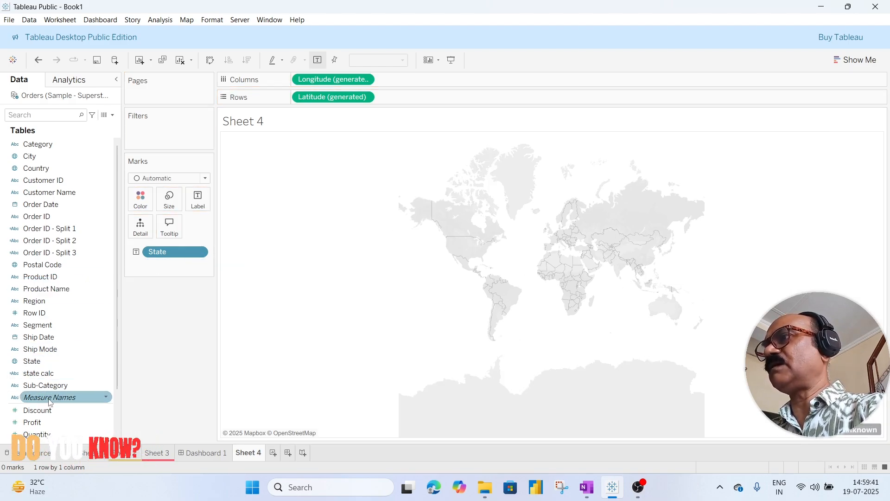
scroll(49, 425, "down", 1)
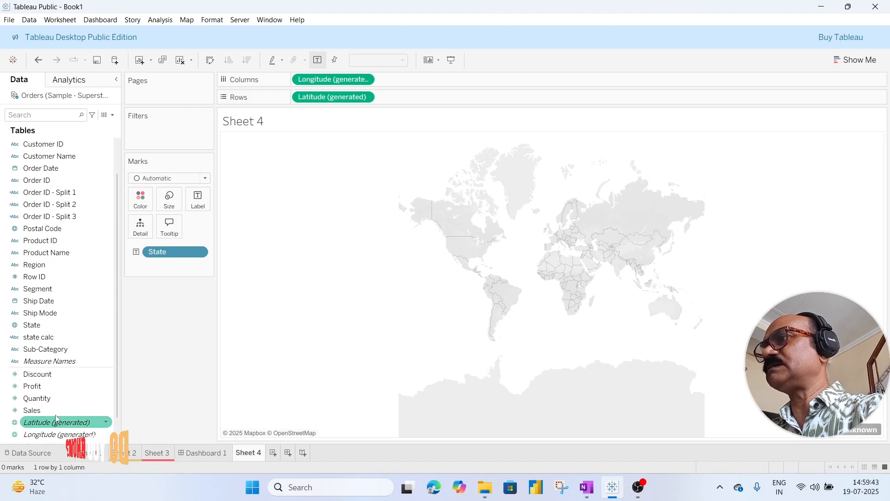
scroll(46, 253, "up", 1)
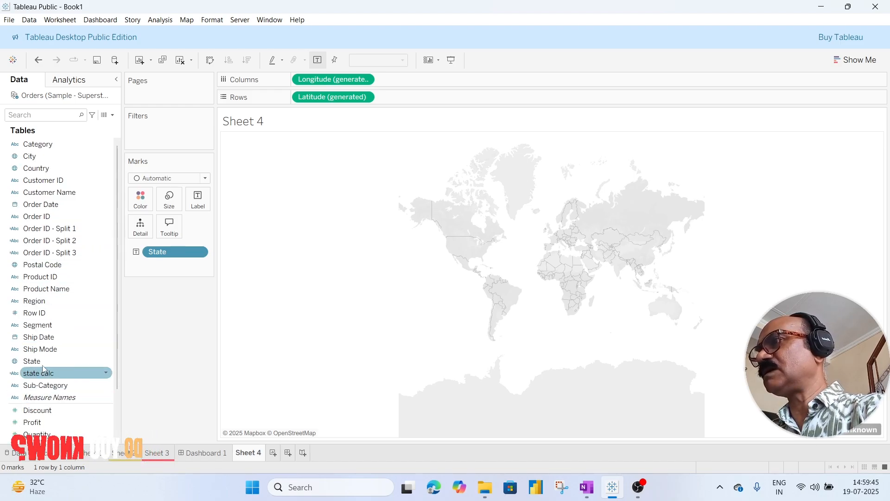
left_click_drag(44, 325, 139, 204)
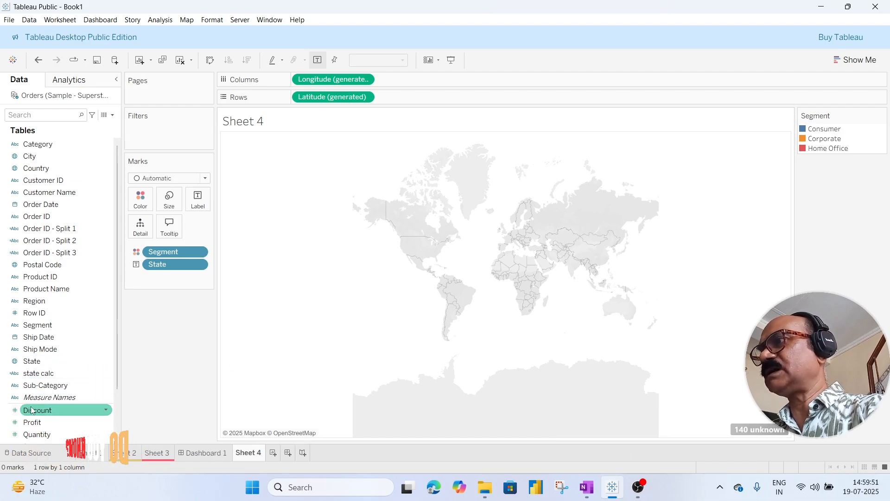
- Hide the map's unknown-locations indicator and size the marks by Sales
right_click(750, 429)
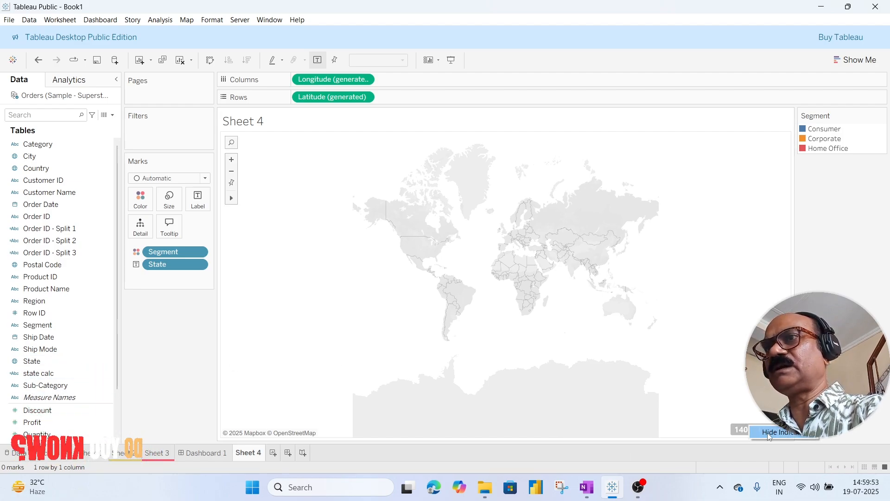
left_click(767, 432)
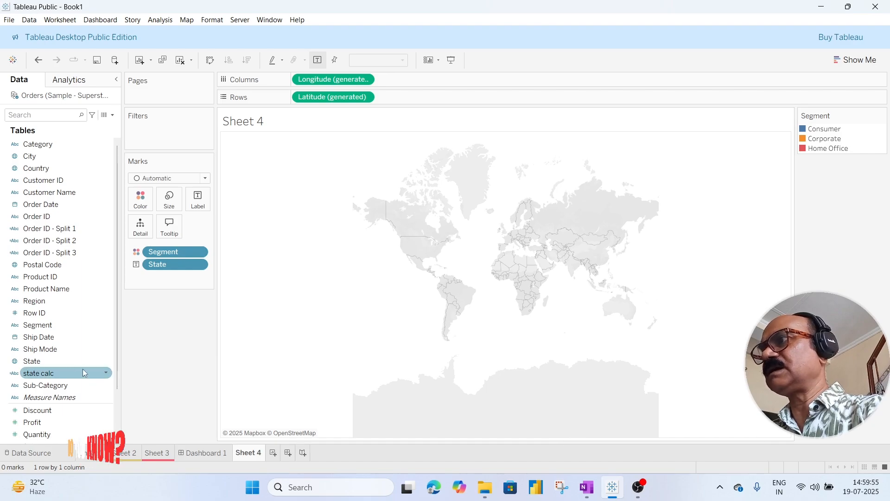
scroll(37, 411, "down", 1)
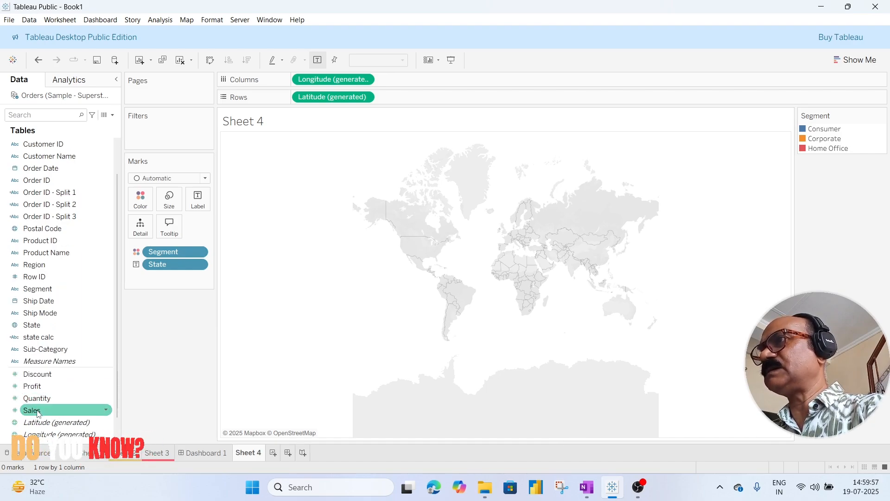
left_click_drag(38, 411, 158, 201)
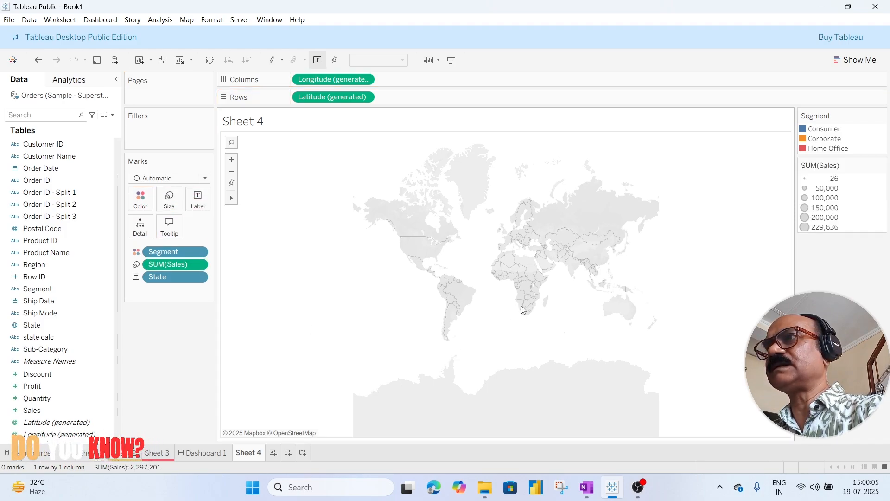
- Color the map marks by Sales in place of Segment while still sizing them by Sales
scroll(521, 313, "up", 4)
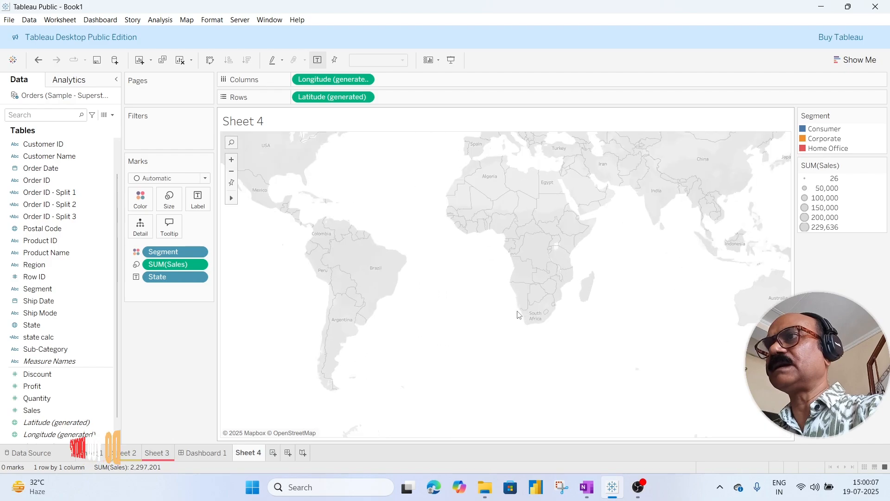
scroll(518, 314, "down", 1)
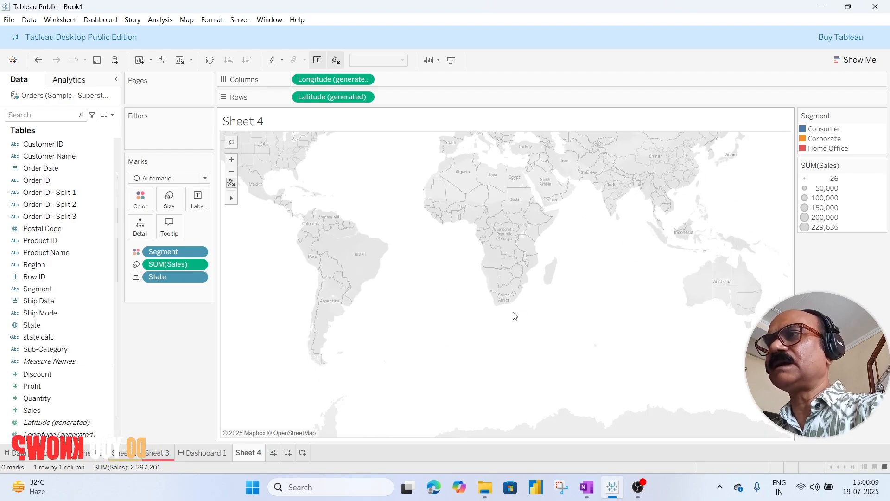
scroll(515, 316, "up", 2)
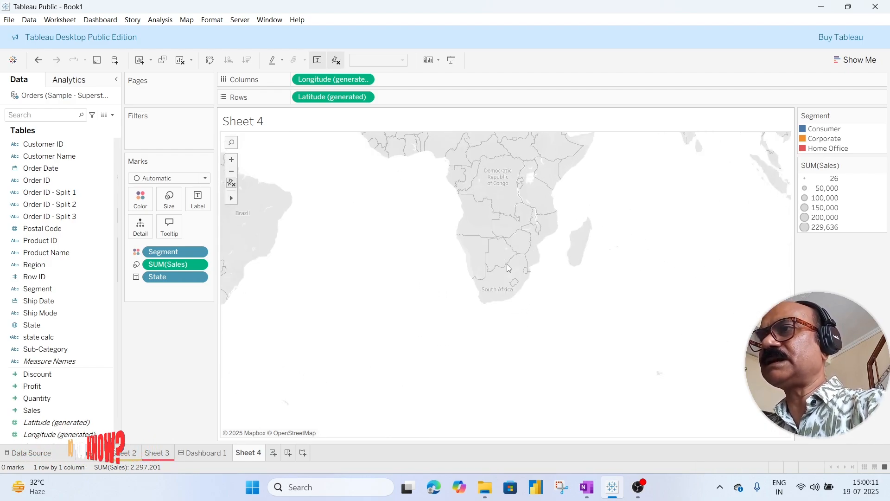
scroll(519, 293, "down", 2)
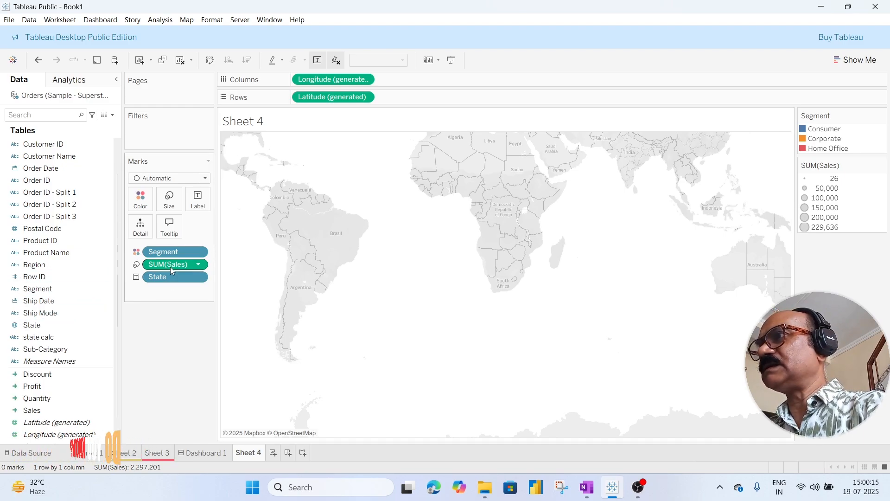
left_click_drag(172, 270, 140, 200)
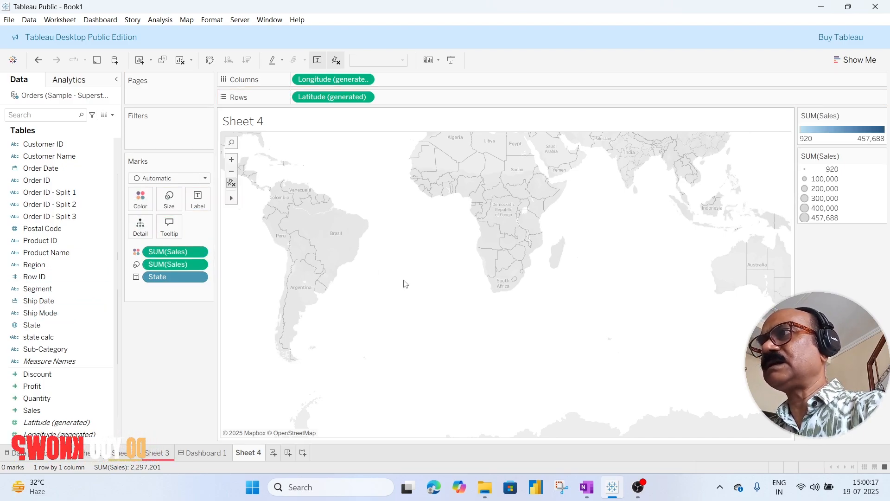
scroll(663, 254, "up", 1)
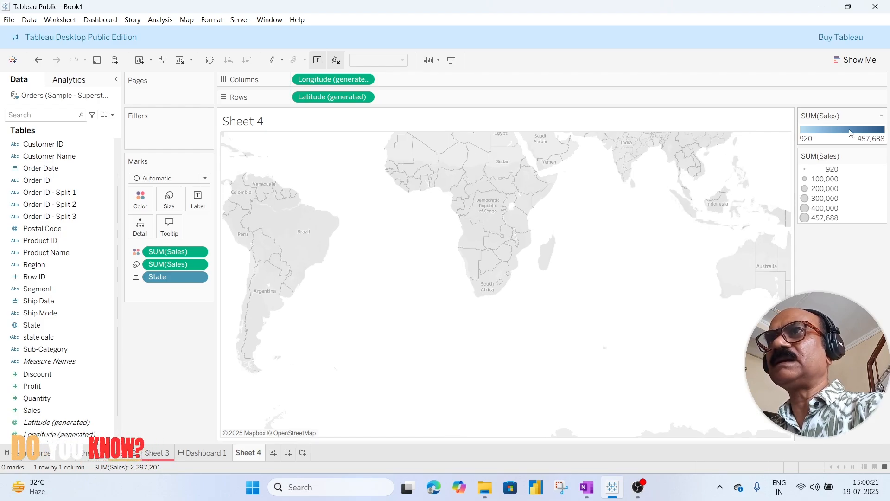
left_click(882, 117)
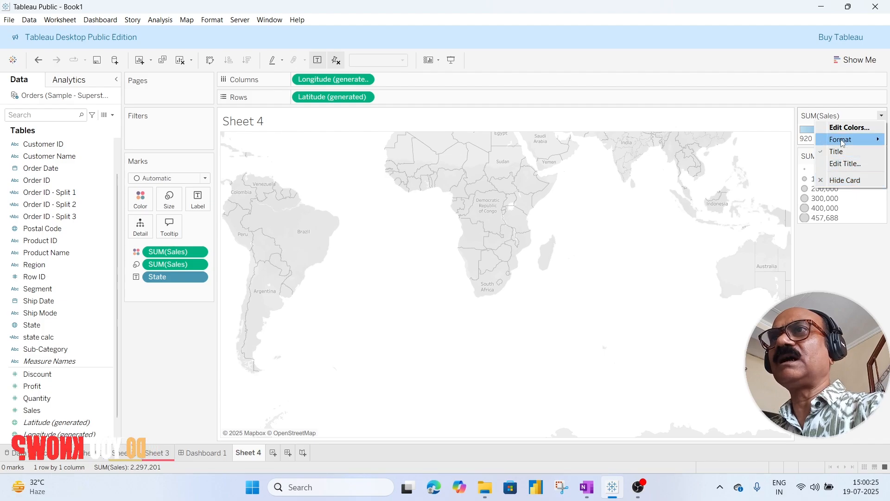
mouse_move(855, 143)
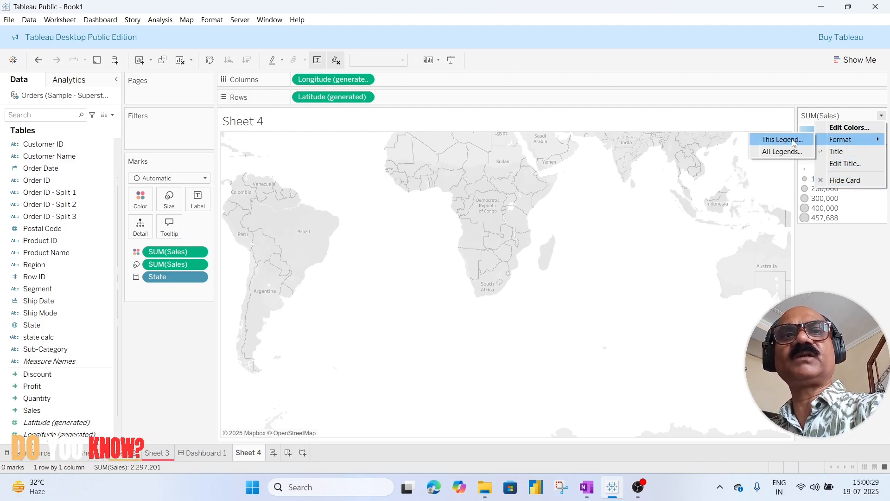
left_click(554, 361)
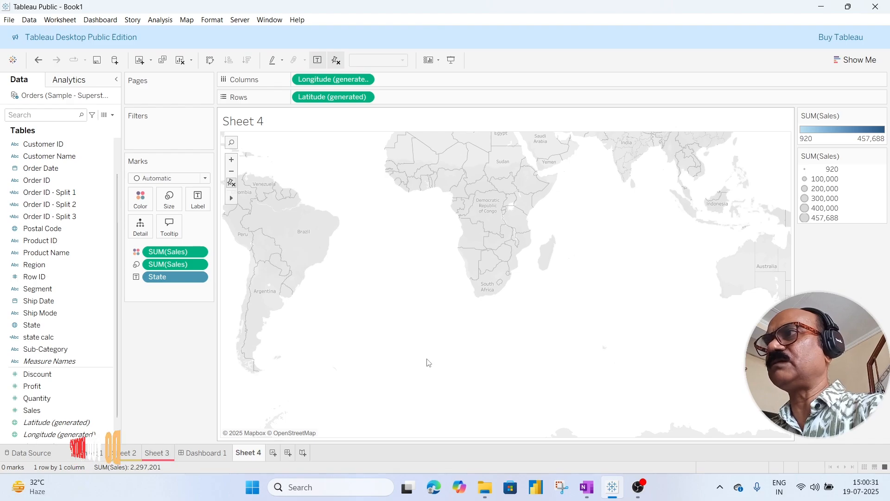
- Zoom the map out to the whole world and add Sheet 4 to Dashboard 1 beside the Region wise Sales Value pie chart
scroll(428, 363, "down", 3)
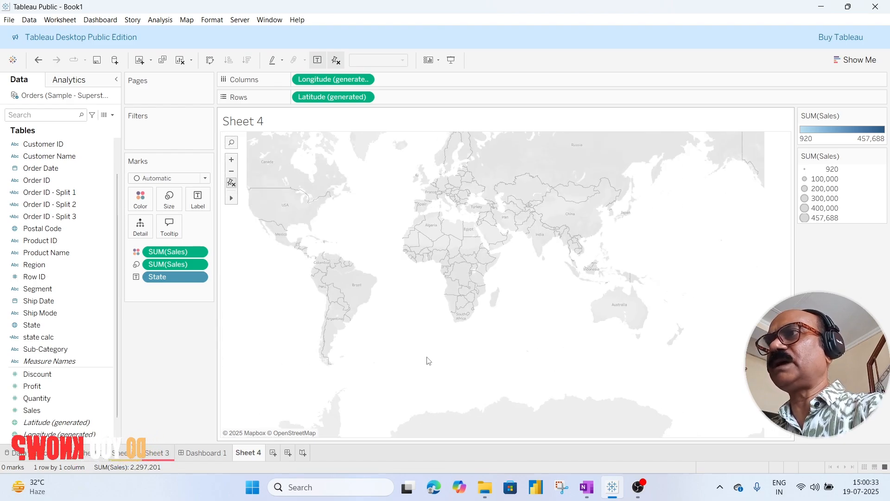
scroll(428, 361, "down", 2)
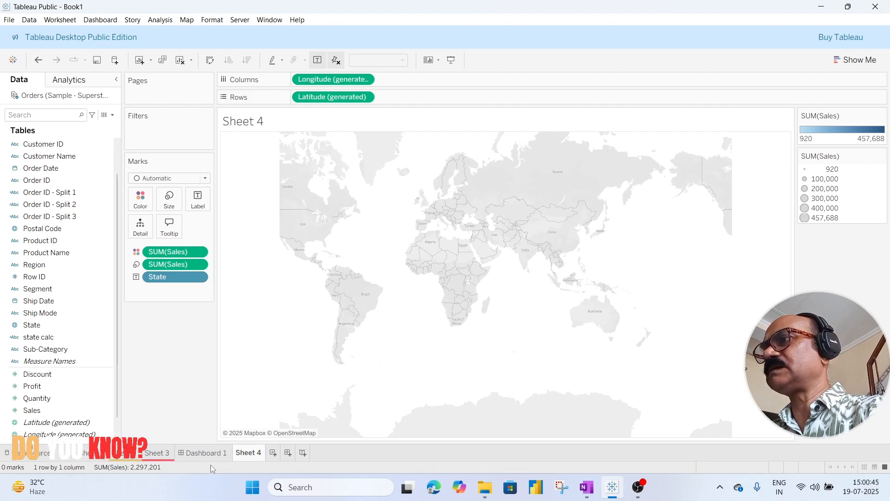
mouse_move(225, 465)
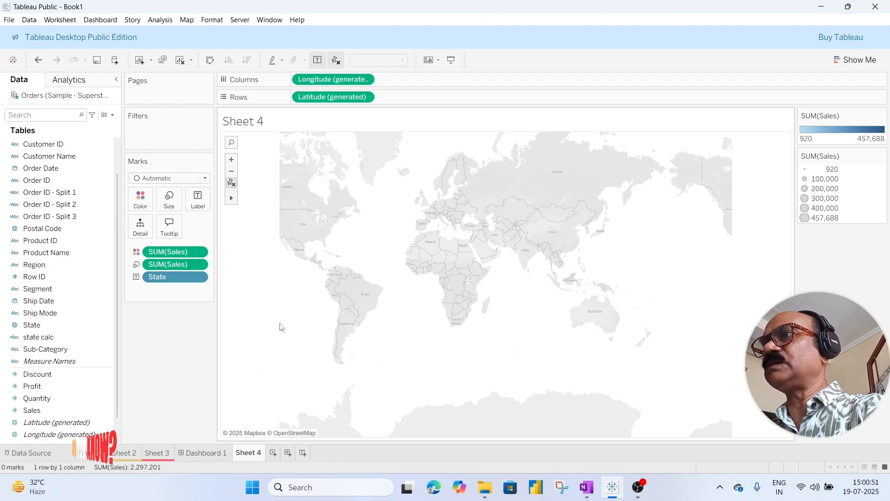
left_click(216, 455)
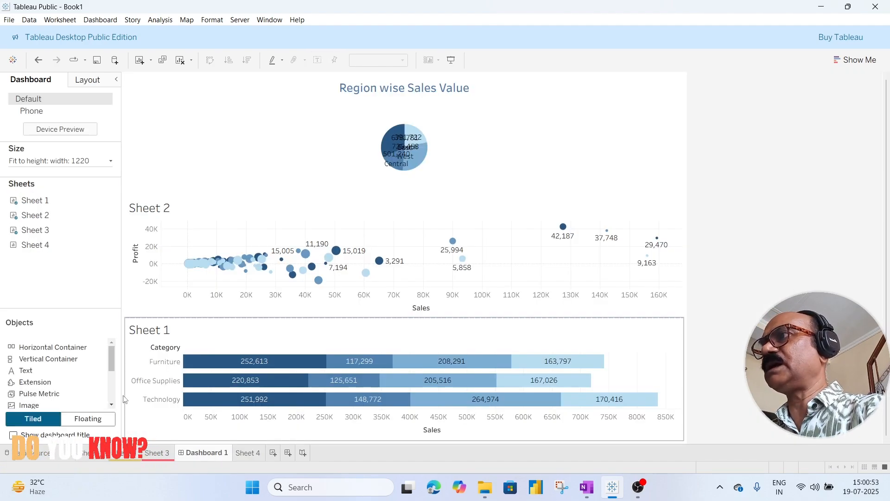
left_click_drag(39, 250, 503, 135)
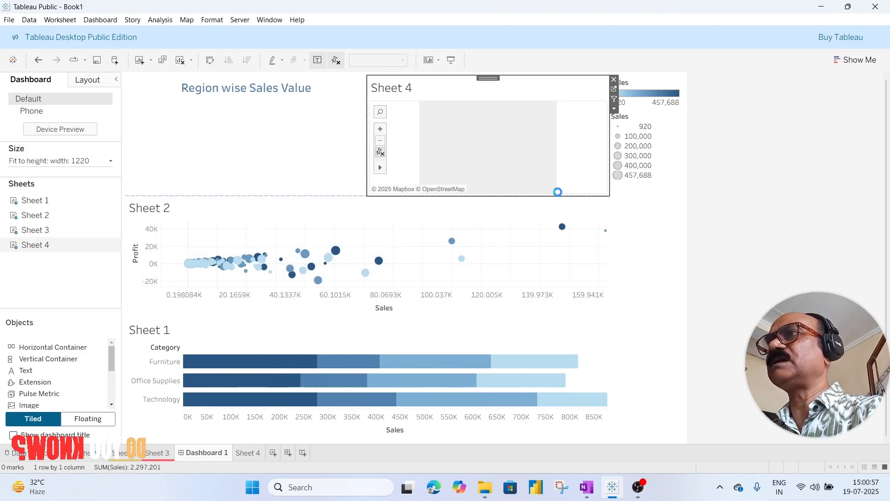
- Remove the map's Sales color legend and Sales size legend from the dashboard
left_click(671, 85)
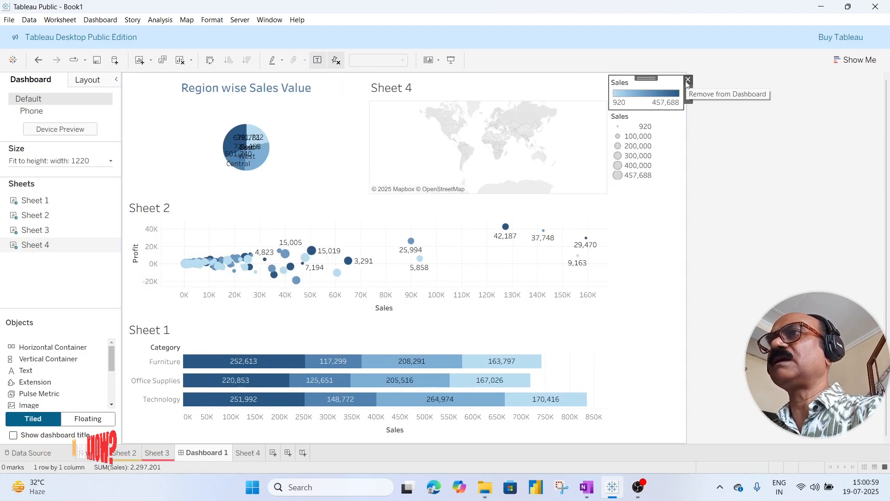
left_click(688, 79)
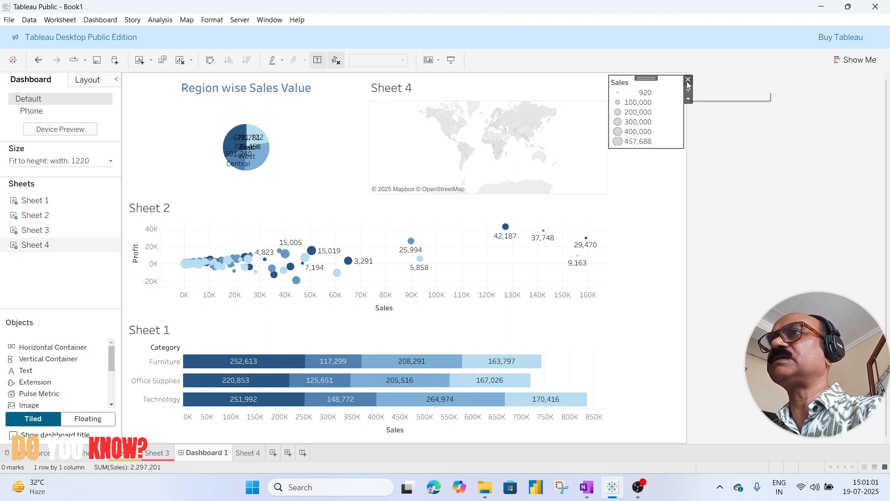
left_click(688, 79)
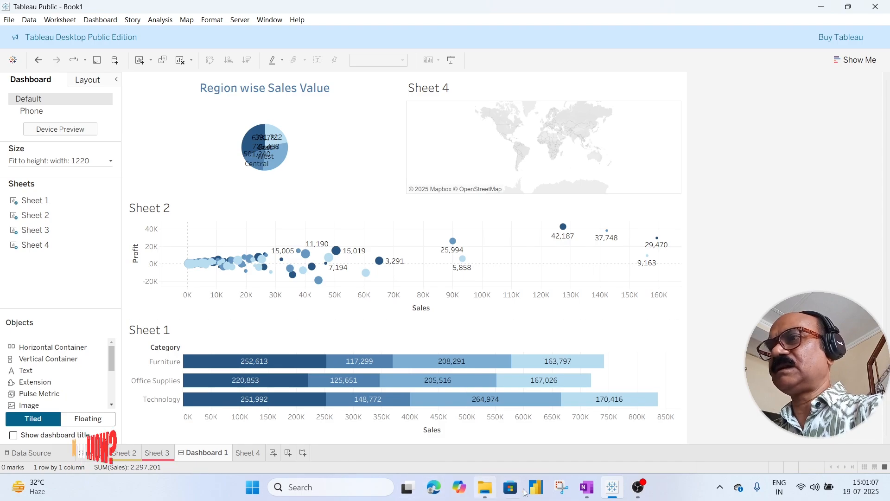
- Check the topic list in OneNote, then create a new worksheet with Category and Sub-Category on Rows
left_click(587, 490)
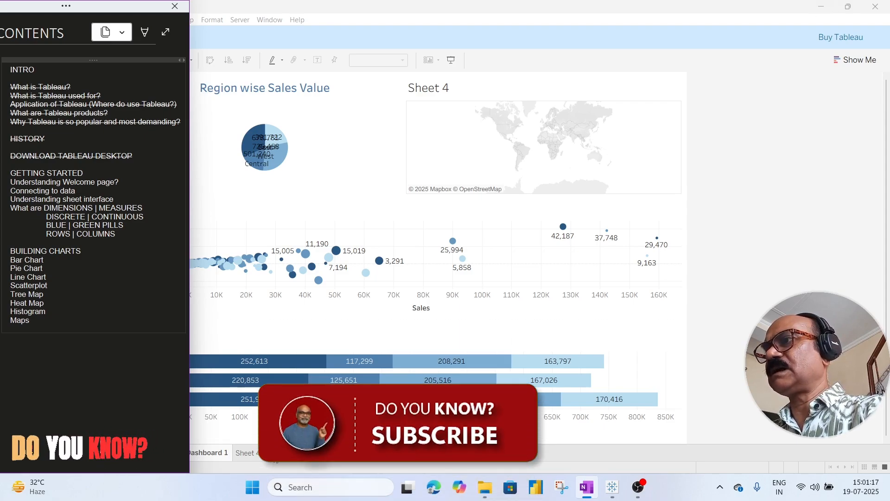
left_click(273, 454)
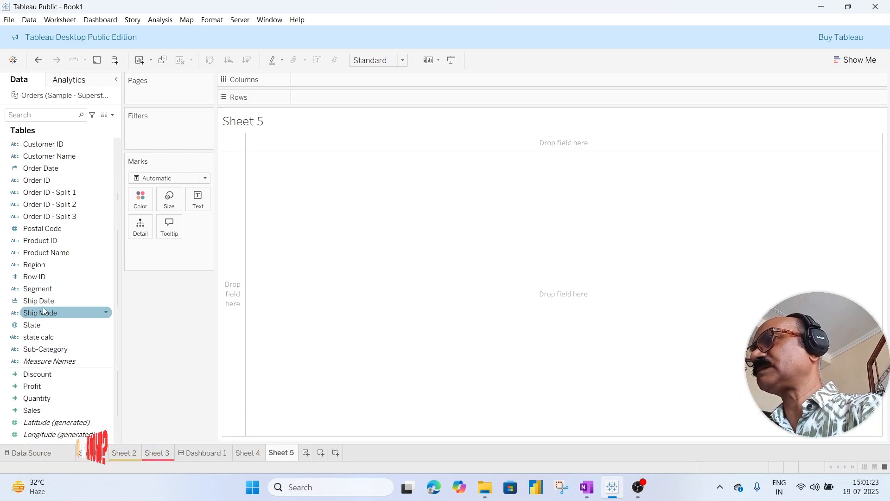
scroll(55, 161, "up", 1)
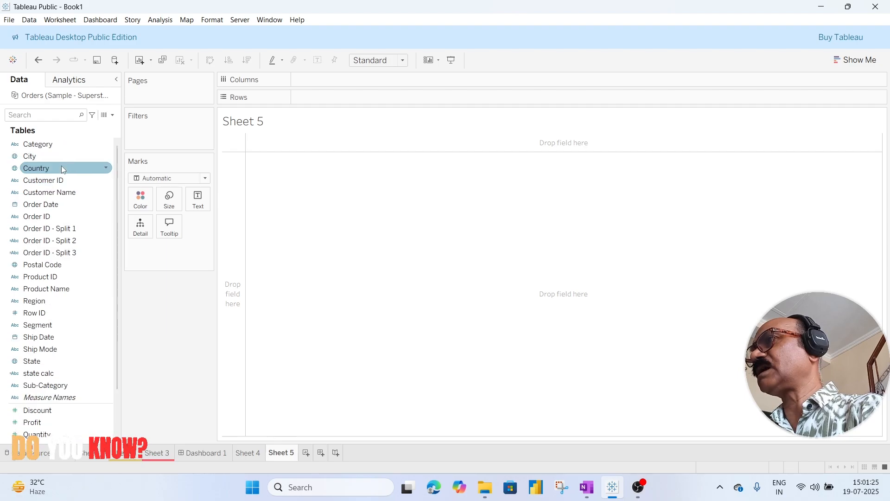
left_click_drag(56, 145, 322, 96)
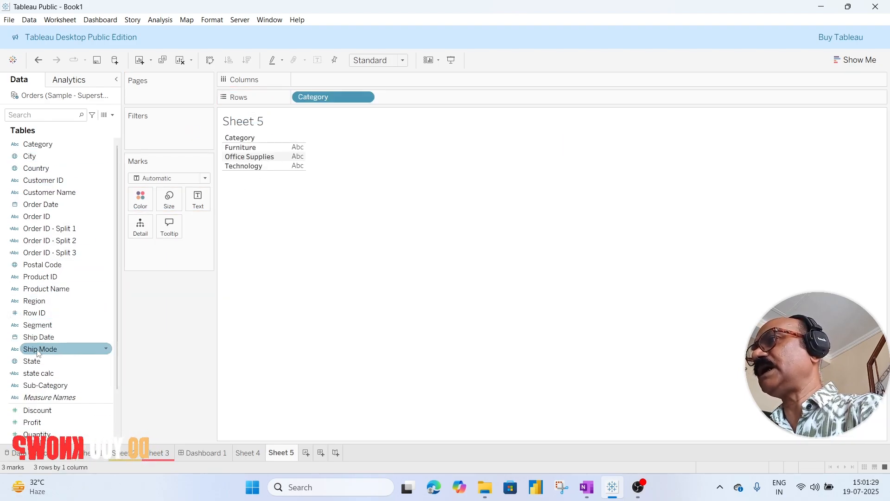
left_click_drag(45, 385, 406, 98)
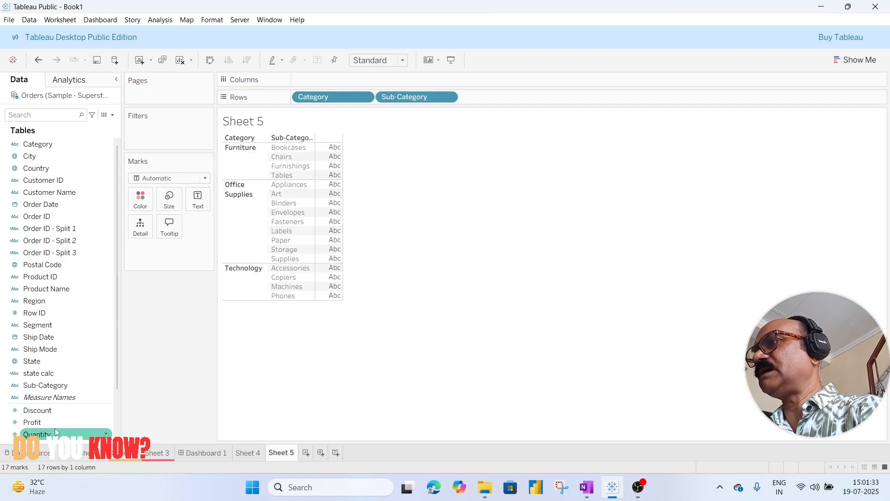
- Add the Sales, Profit and Quantity measures to the Category and Sub-Category table
scroll(55, 430, "down", 1)
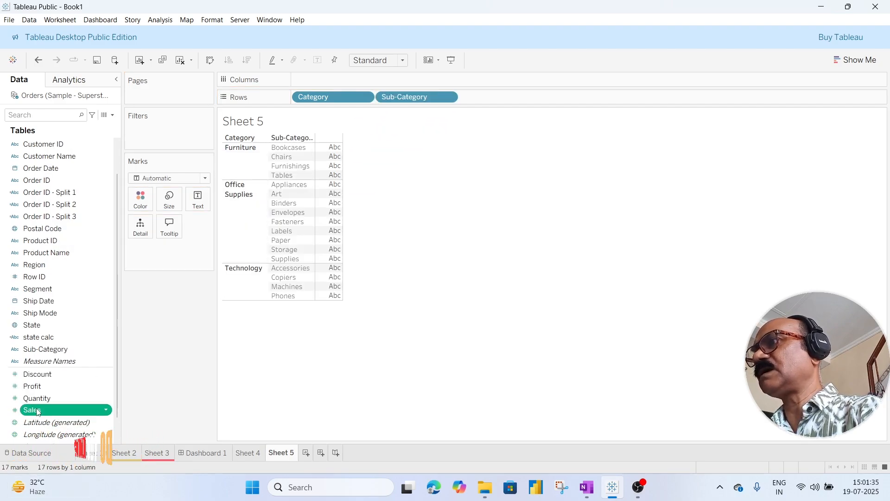
double_click(38, 410)
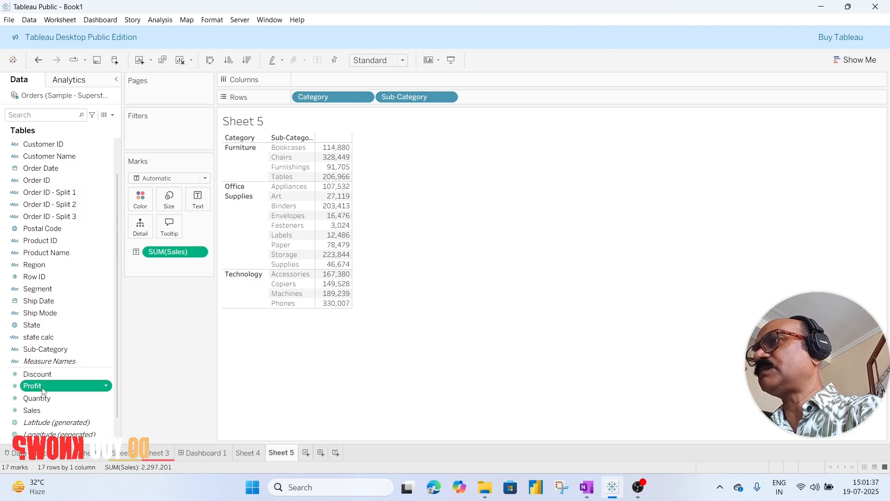
double_click(42, 387)
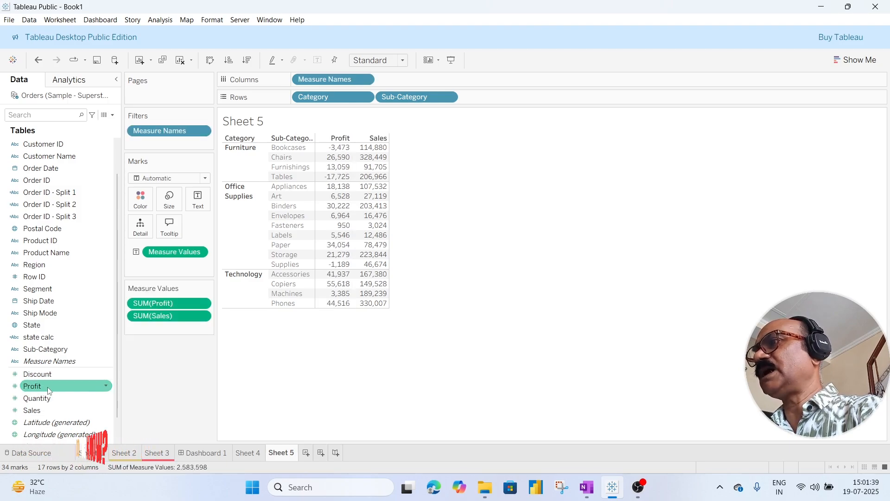
left_click(48, 398)
left_click(48, 398)
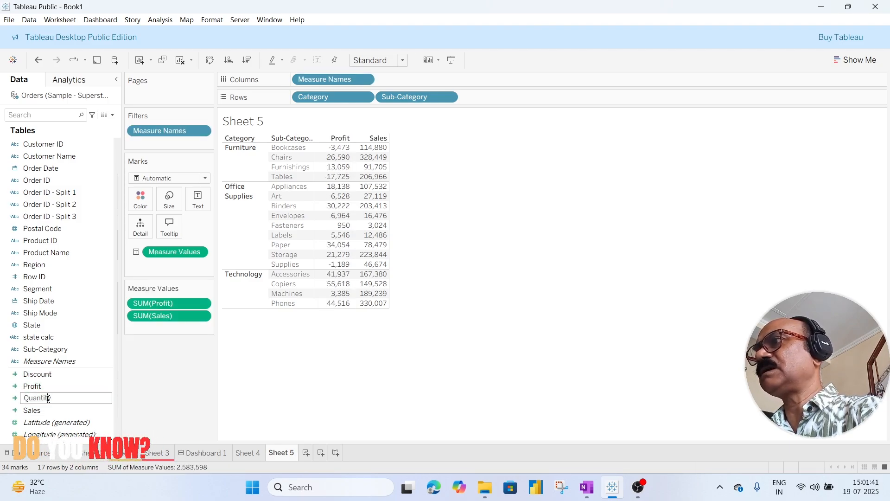
key("Return")
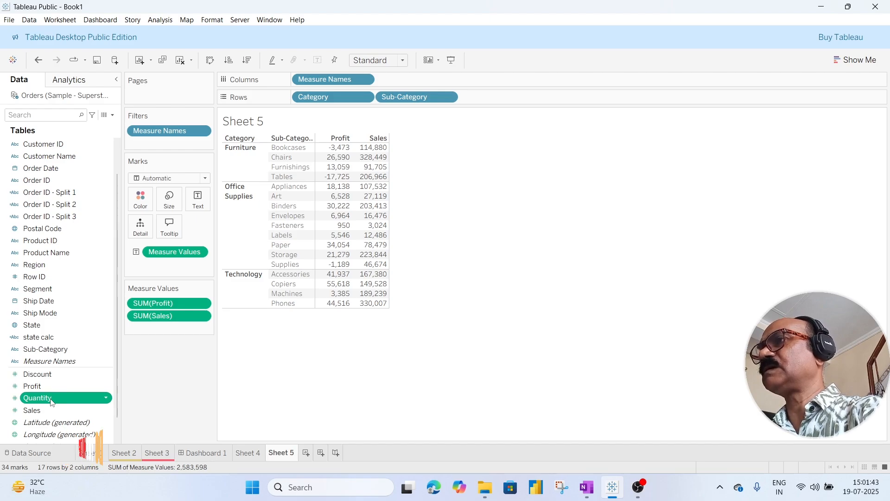
double_click(51, 399)
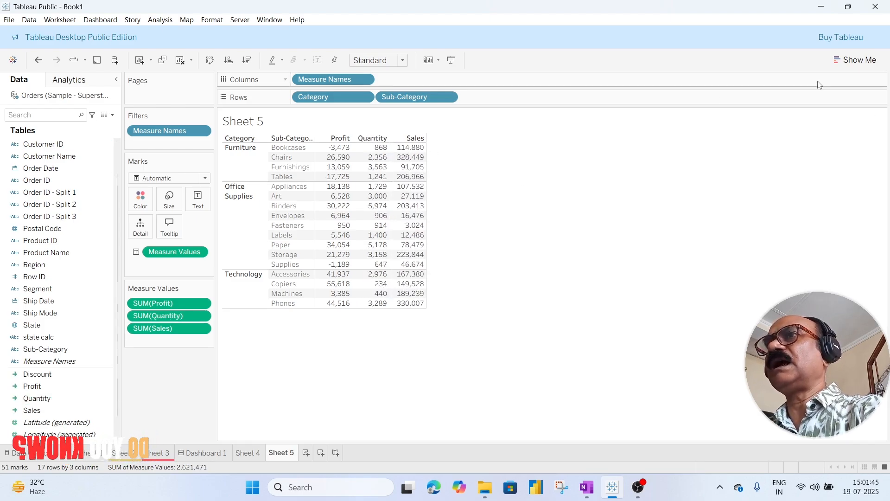
- Remove Quantity and Profit from the table's measures and turn the remaining Sales table into a highlight table
left_click(856, 60)
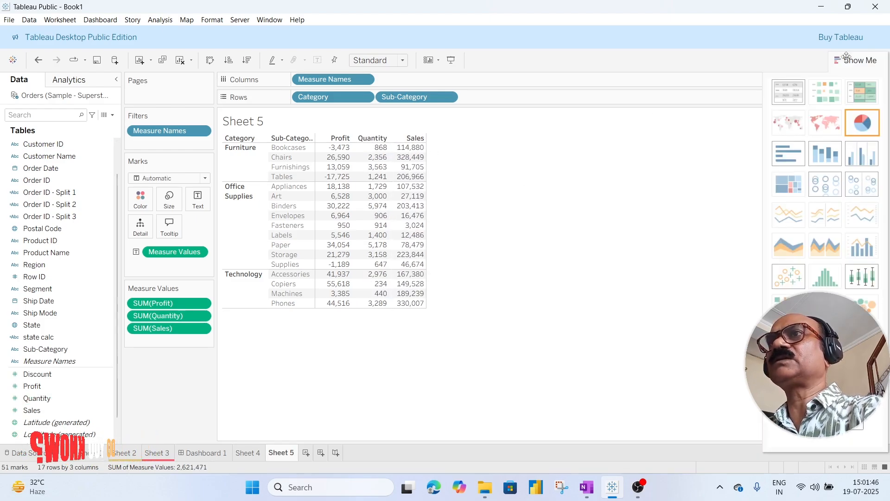
left_click(864, 88)
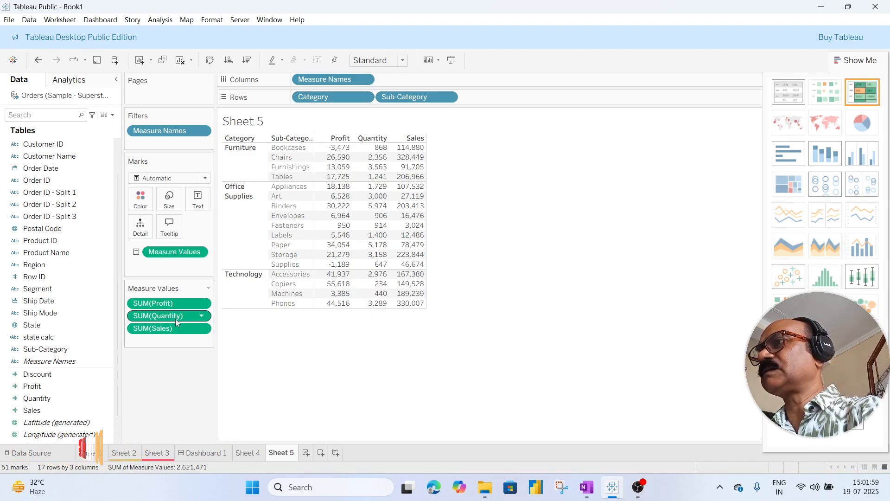
left_click_drag(176, 319, 28, 373)
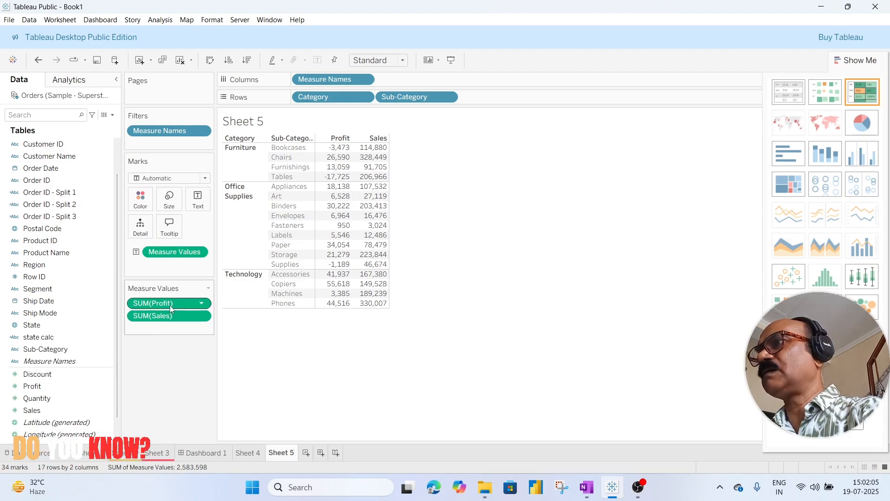
left_click_drag(172, 306, 67, 319)
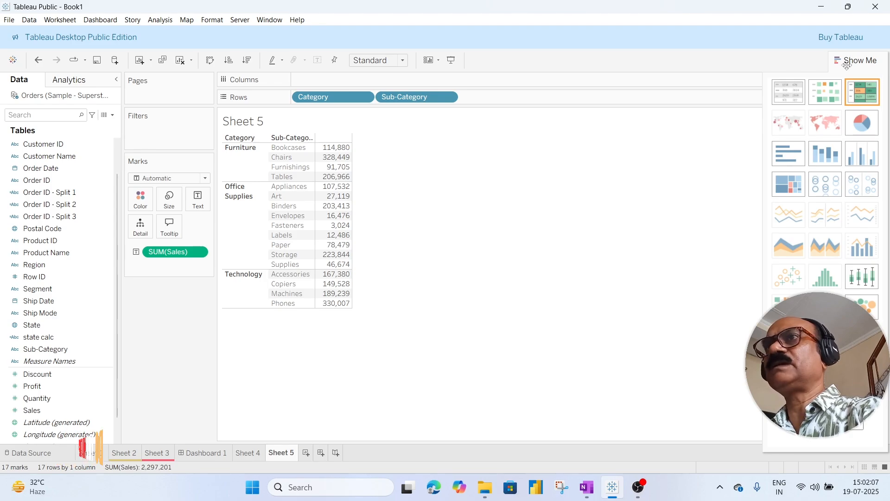
left_click(870, 99)
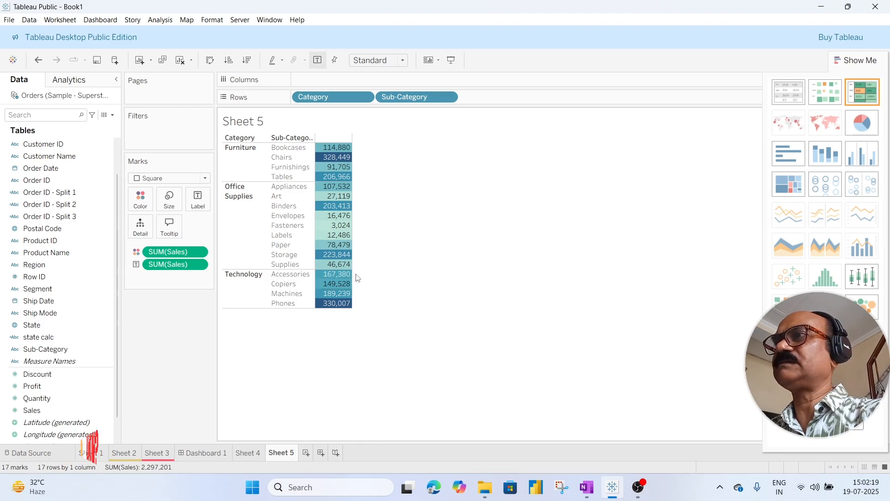
mouse_move(341, 191)
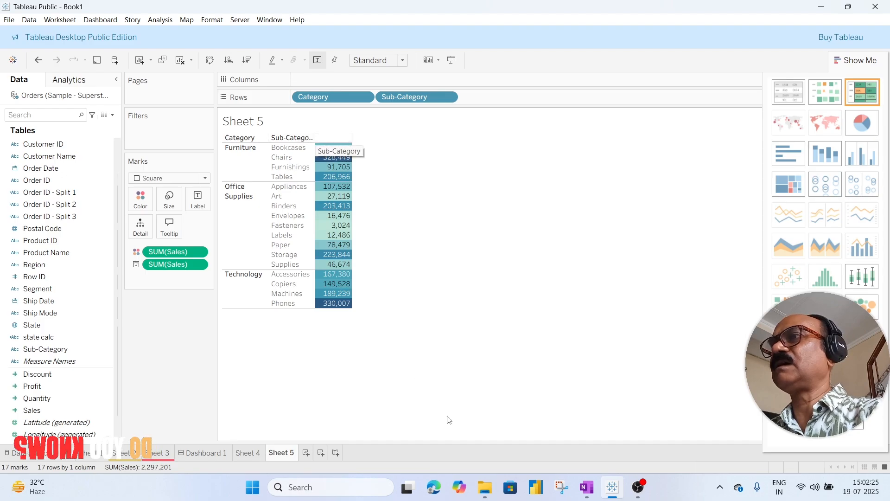
- Switch to Microsoft Edge, search the web for "how tree map looks like" and look through the results
left_click(433, 489)
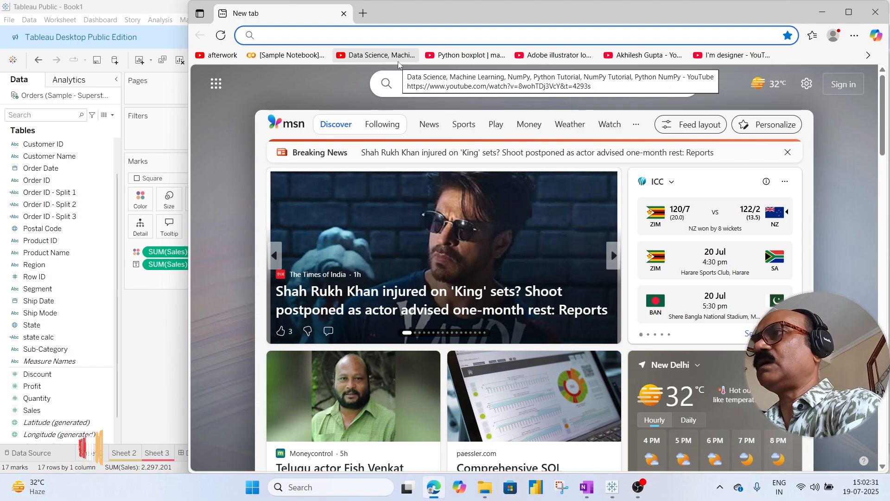
type("how tree ma")
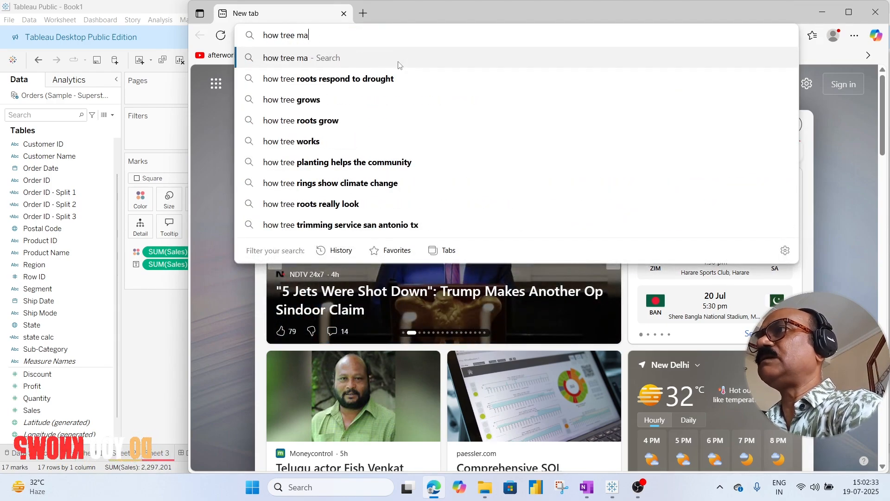
type("p looks like")
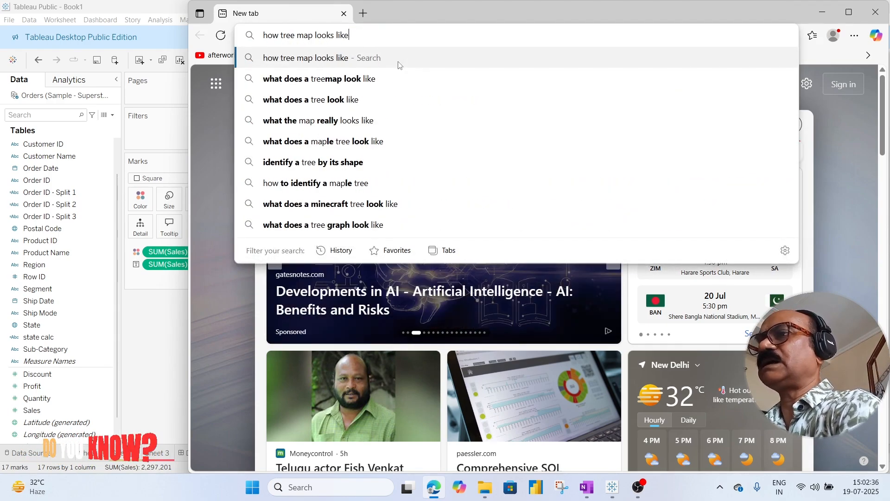
key("Return")
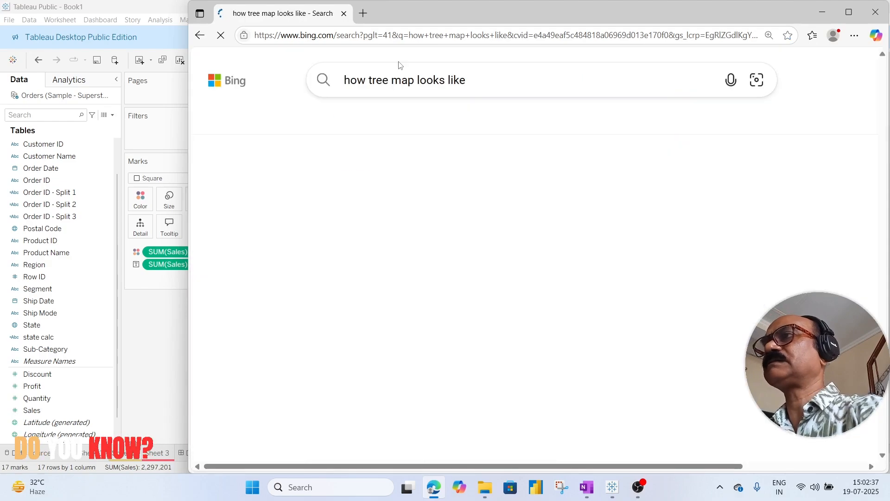
scroll(414, 198, "down", 6)
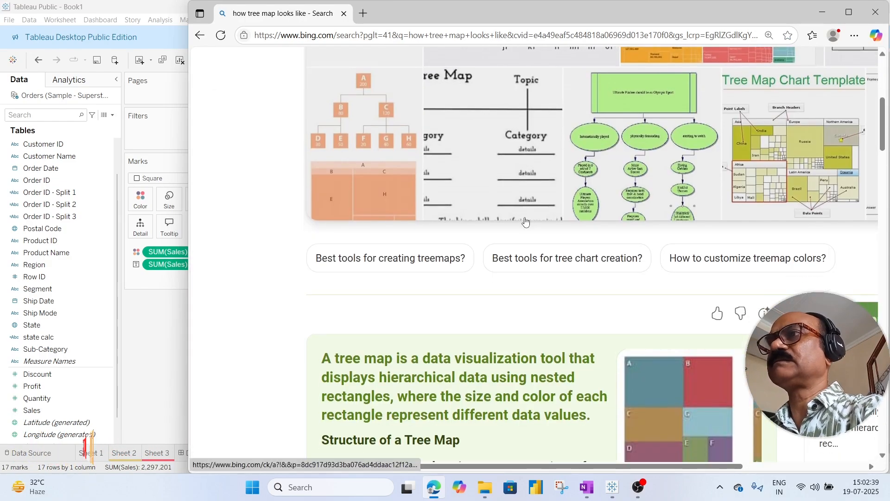
scroll(477, 193, "up", 6)
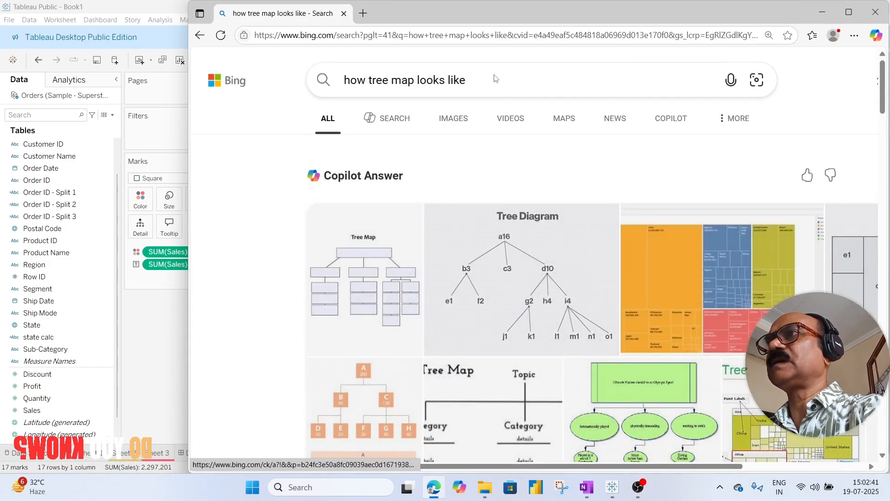
- Refine the web search to "how tree map looks like in tableau"
left_click(482, 80)
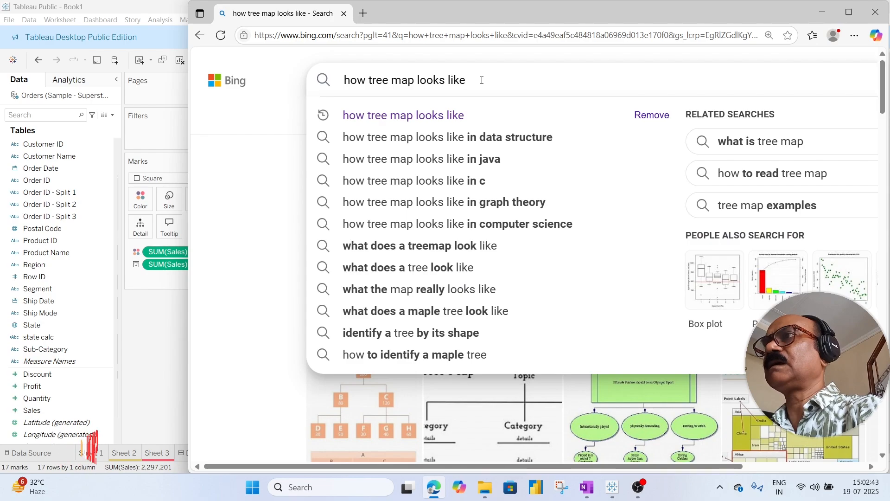
type("in tablea")
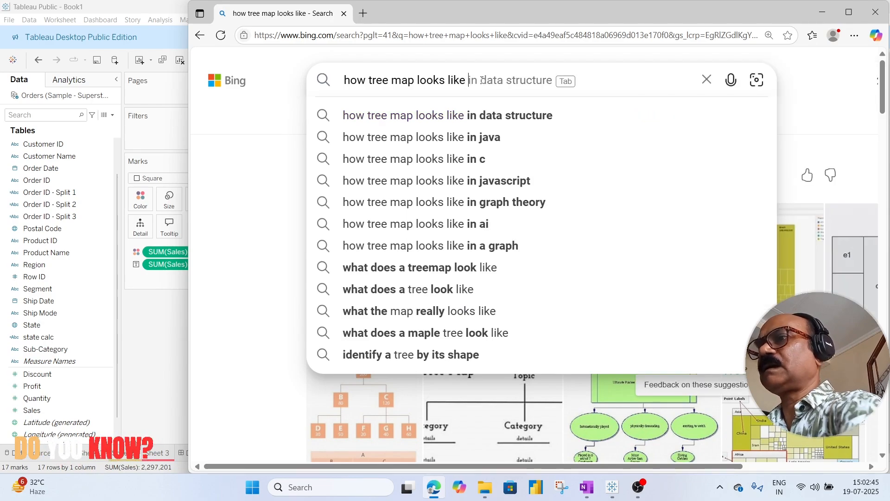
type("u")
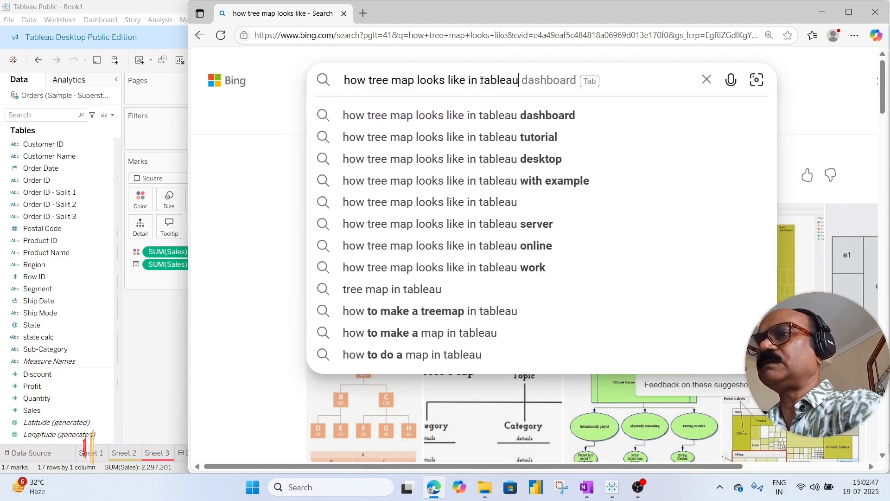
key("Return")
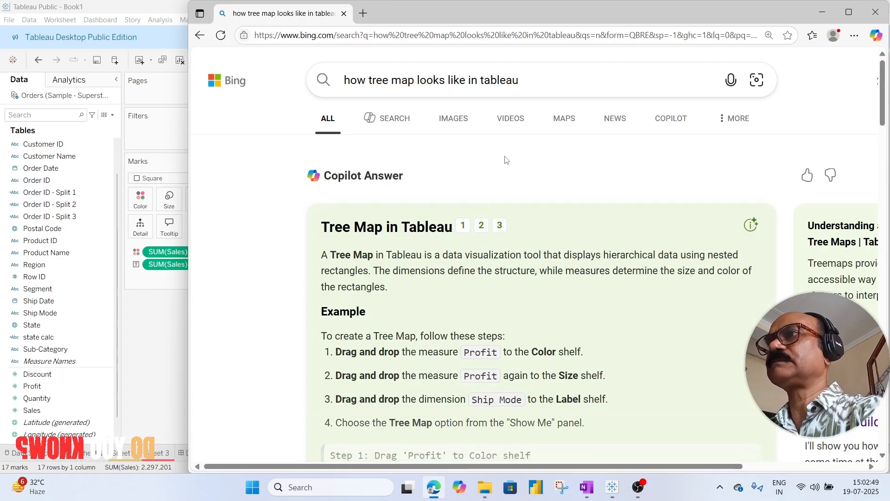
- View the image results for tree maps in Tableau and return to the Tableau workbook
left_click(450, 122)
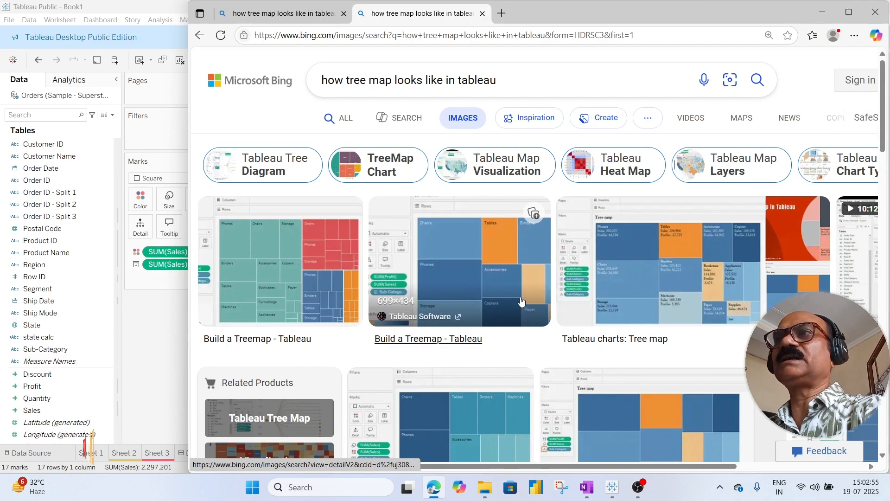
left_click(823, 15)
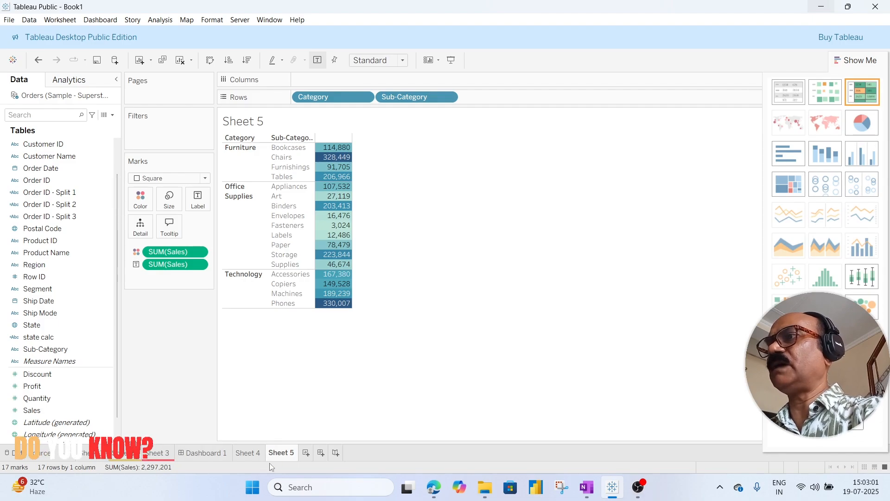
- Build a tree map of Sales by Sub-Category on a new worksheet
left_click(307, 452)
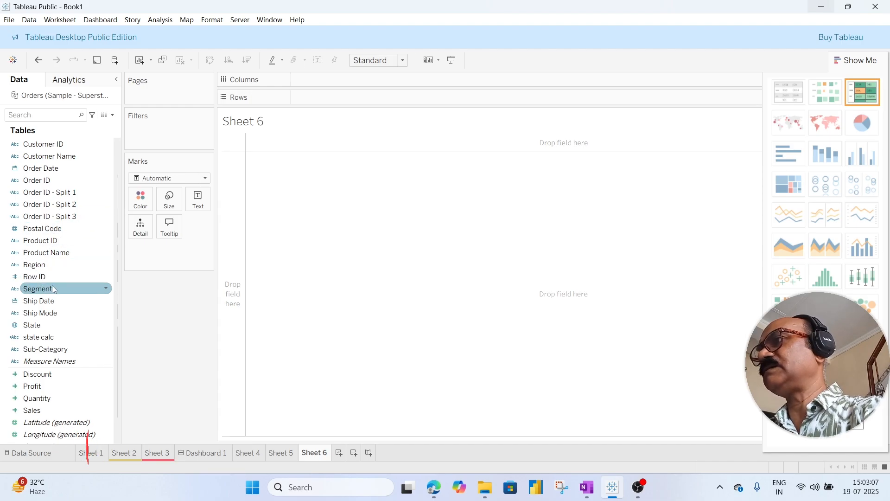
scroll(53, 288, "up", 1)
scroll(63, 306, "down", 2)
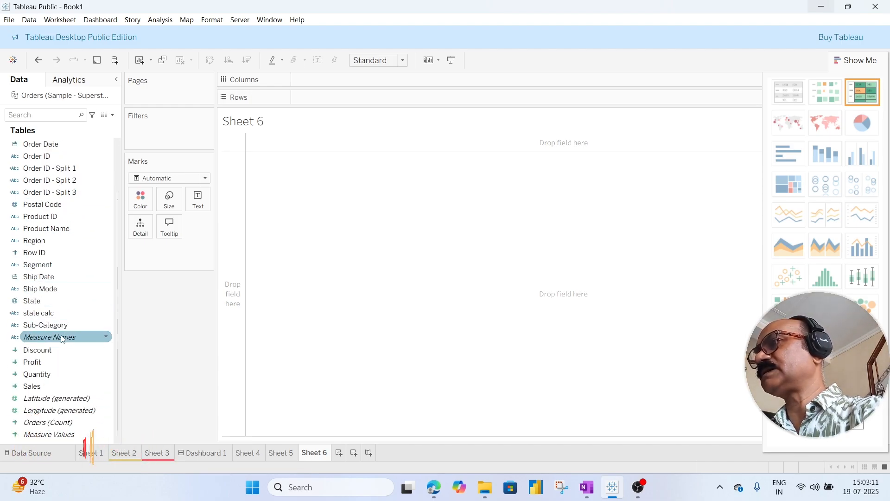
left_click_drag(58, 330, 330, 97)
left_click(36, 388)
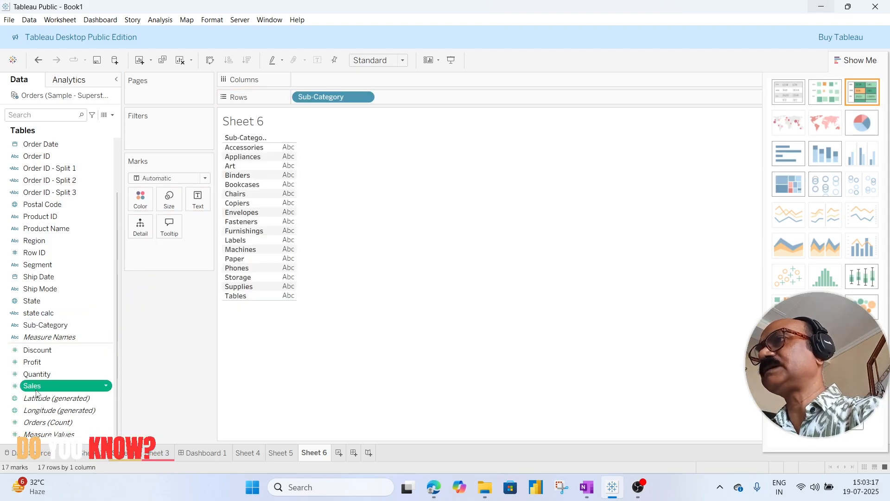
double_click(36, 392)
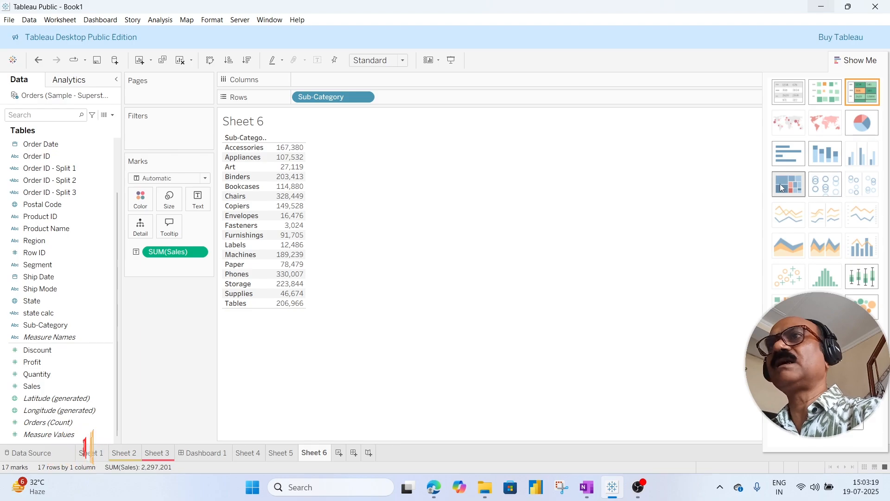
left_click(783, 190)
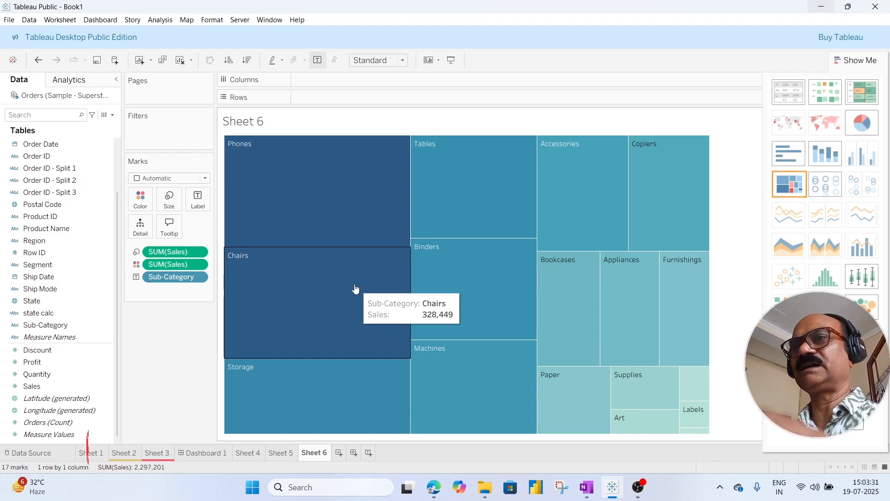
- Check the course contents list in OneNote and place Order Date on the columns of a new Tableau worksheet
left_click(587, 487)
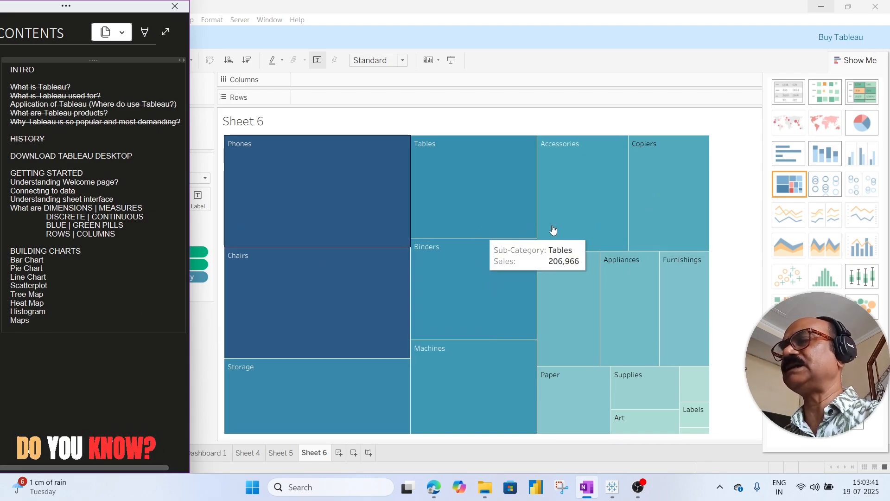
left_click(337, 454)
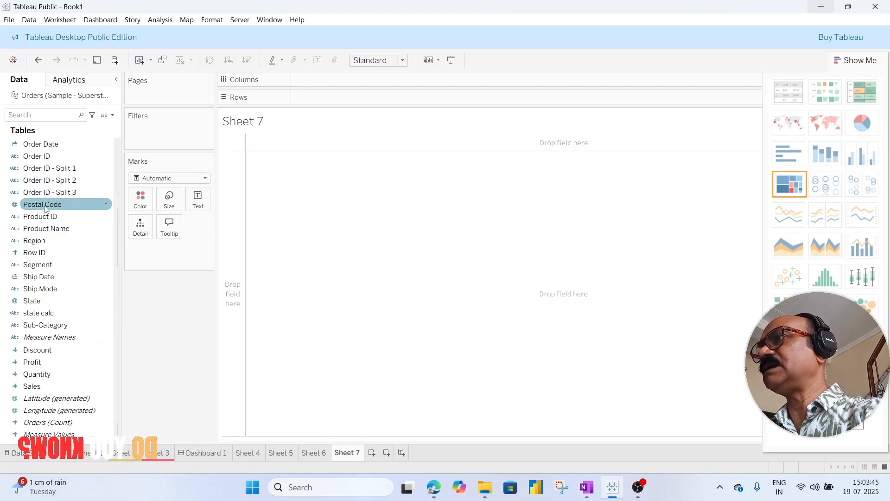
scroll(51, 217, "up", 2)
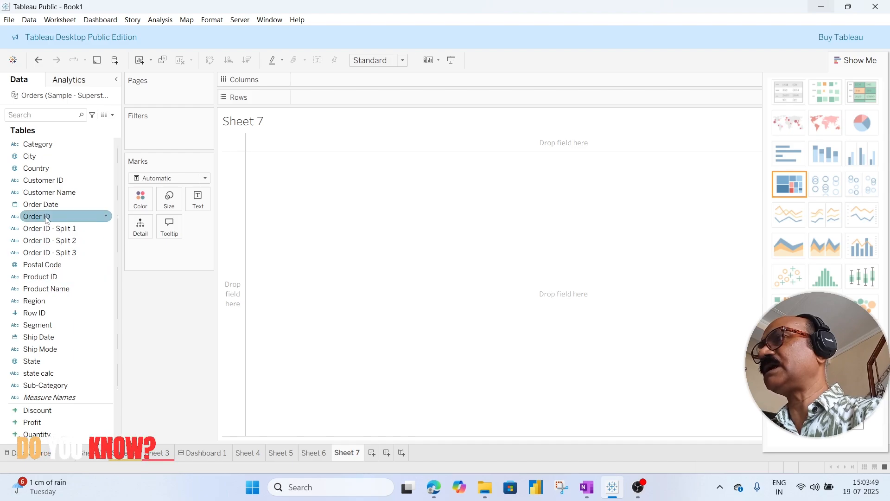
left_click_drag(46, 205, 327, 84)
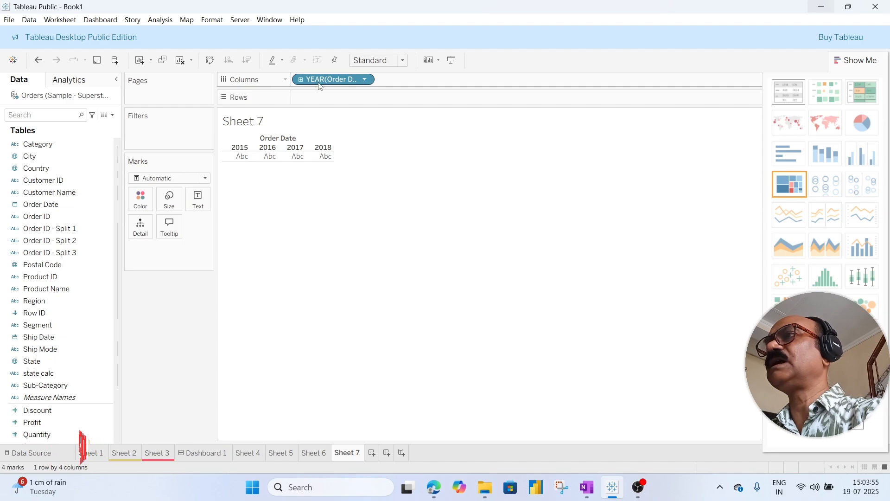
- Expand Order Date down to months and remove its year and quarter levels from the columns
left_click(300, 80)
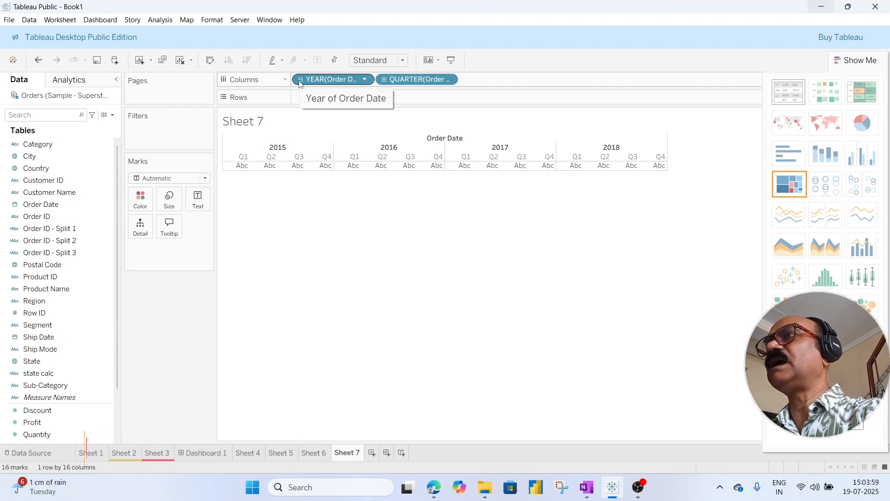
left_click_drag(301, 82, 91, 170)
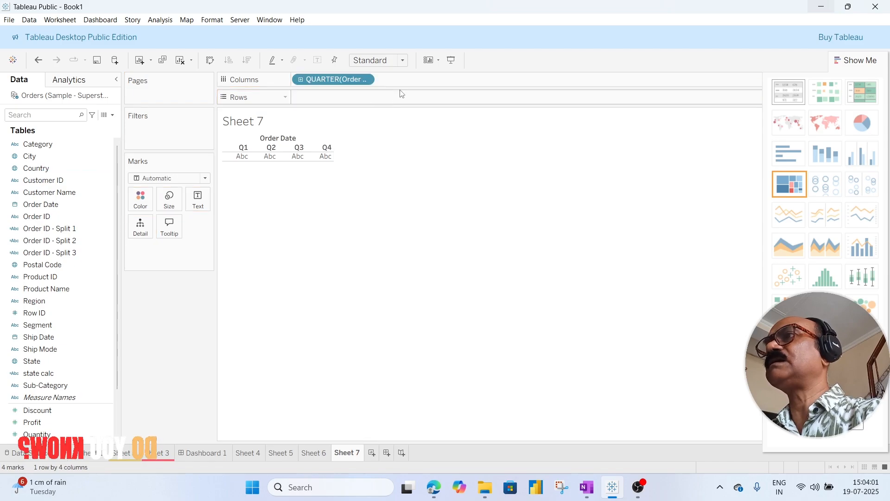
left_click(301, 79)
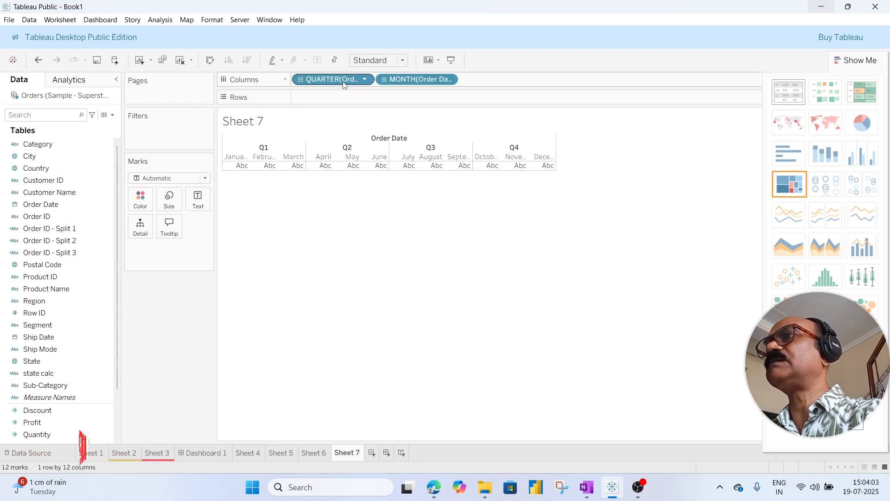
left_click_drag(343, 84, 89, 231)
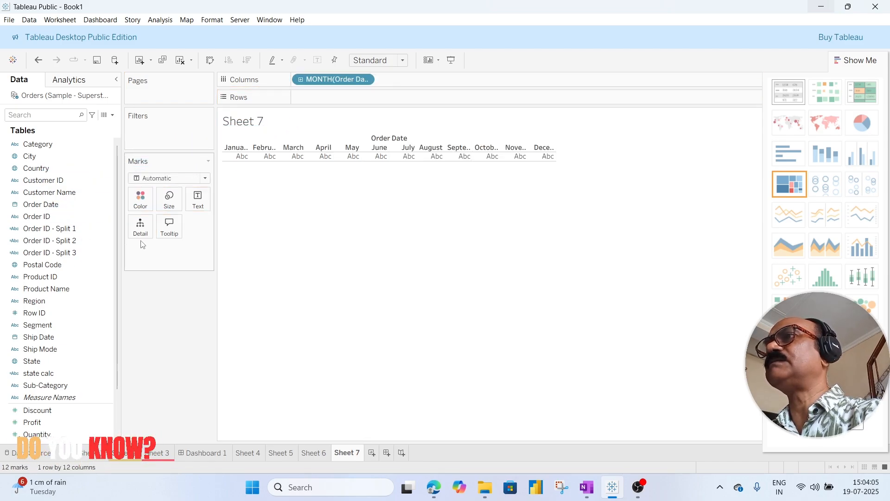
- Add Sales to the rows to form a monthly line chart and fit it to Entire View
scroll(58, 417, "down", 3)
left_click(58, 432)
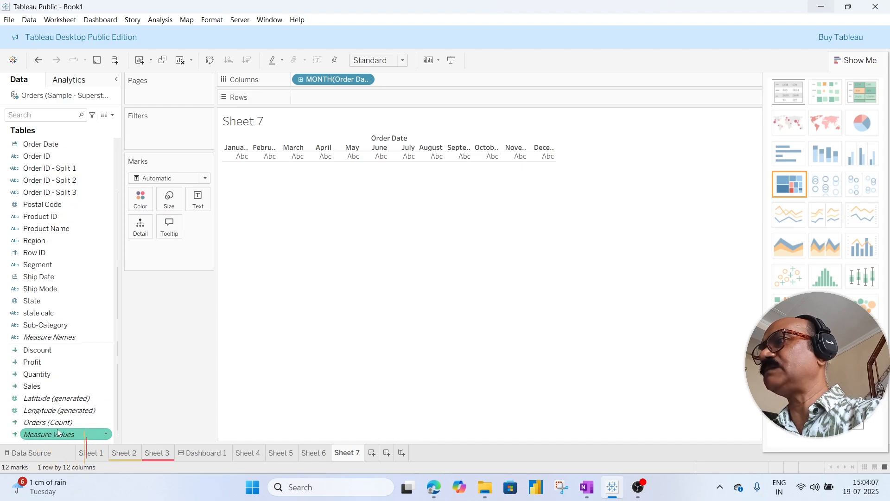
left_click(33, 385)
left_click_drag(33, 386, 316, 101)
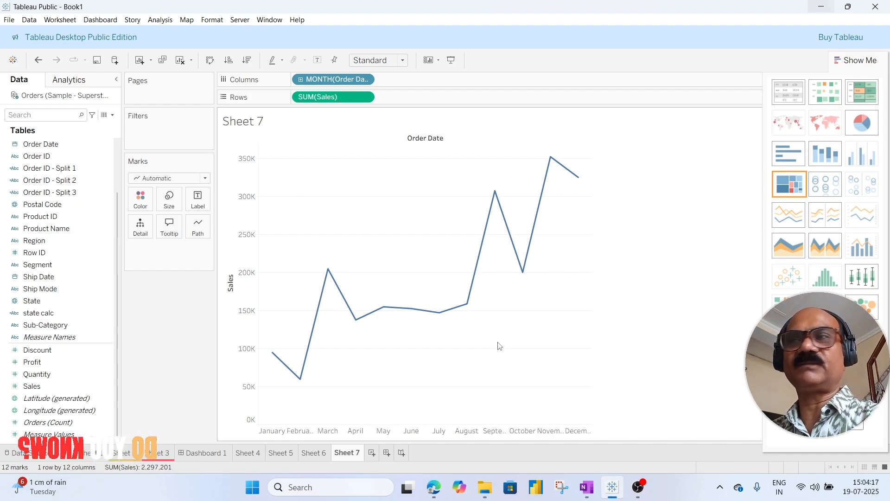
left_click(402, 61)
left_click(377, 107)
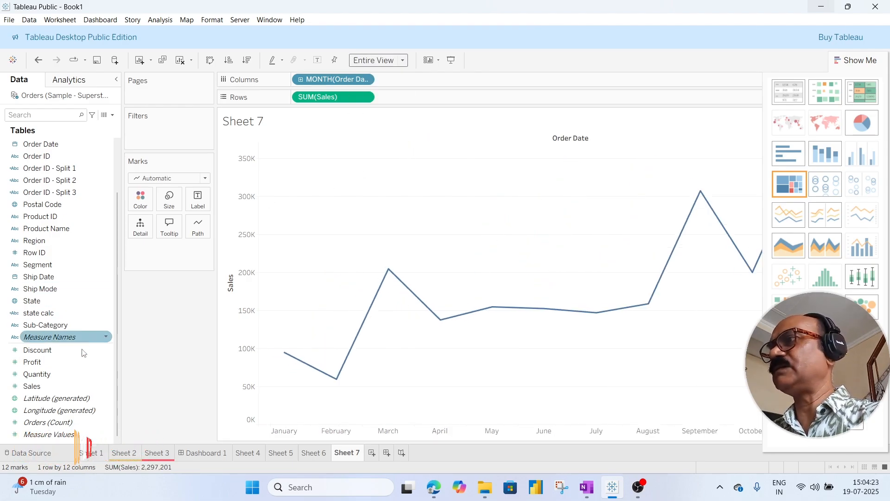
- Add Profit to the rows as a dual axis with Sales, hide the chart suggestions and synchronize the two axes
left_click_drag(38, 368, 498, 440)
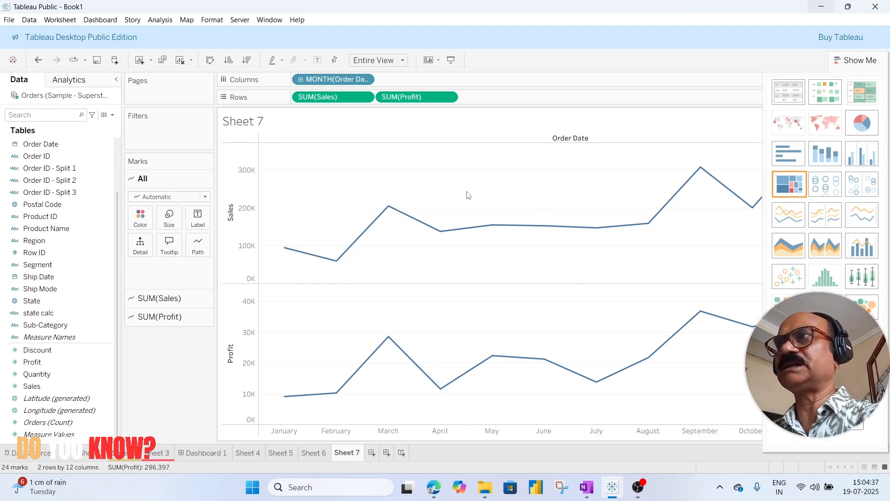
left_click(448, 97)
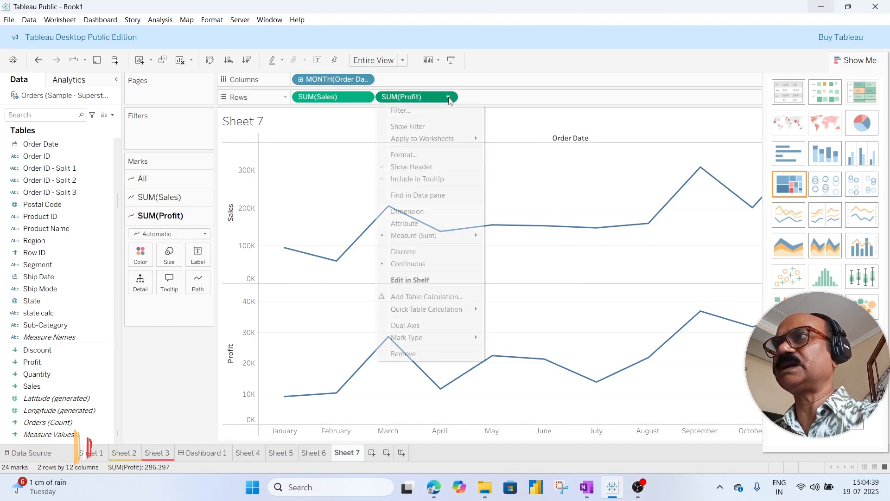
left_click(416, 324)
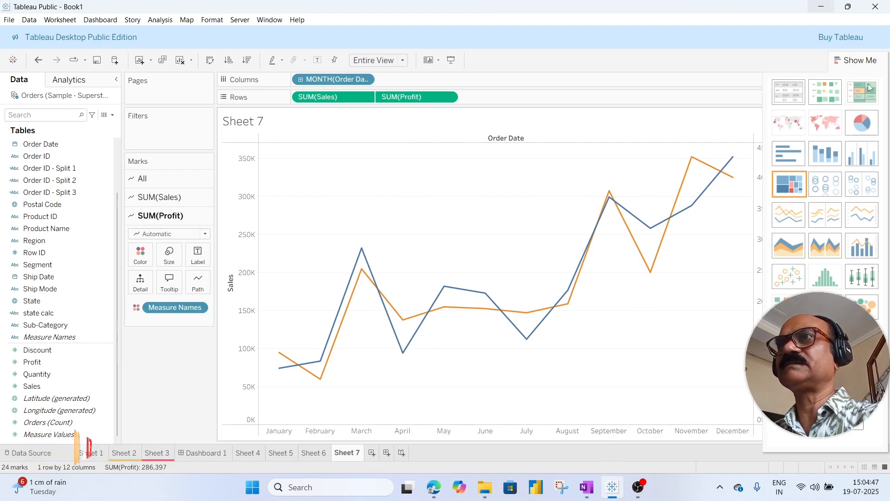
left_click(856, 67)
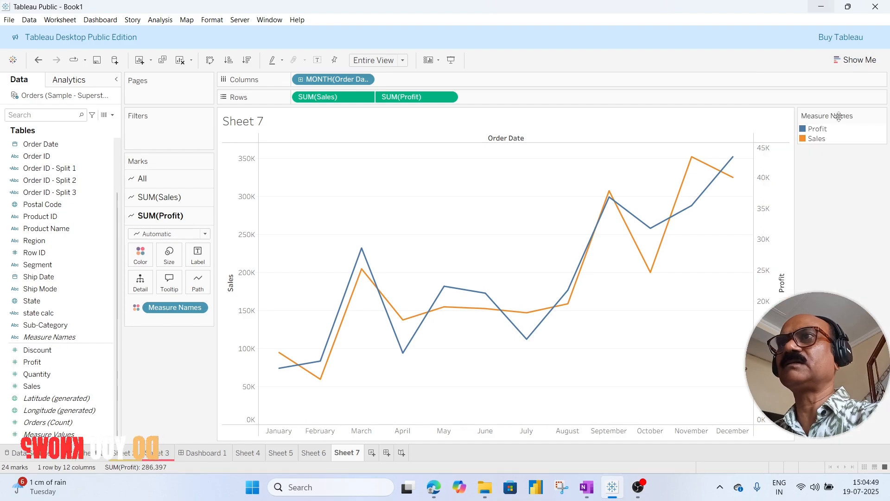
right_click(764, 188)
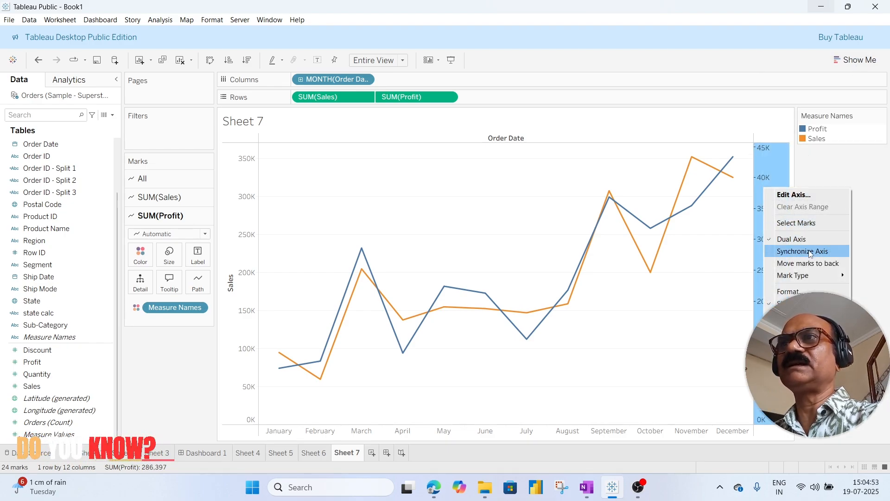
left_click(810, 252)
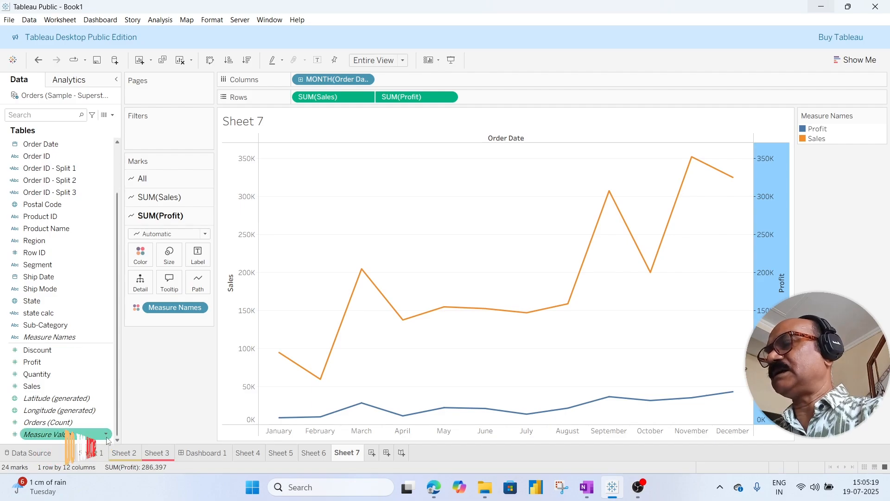
- Create bins of size 10 from the Profit measure on a new worksheet, keeping the field name Profit (bin)
left_click(372, 452)
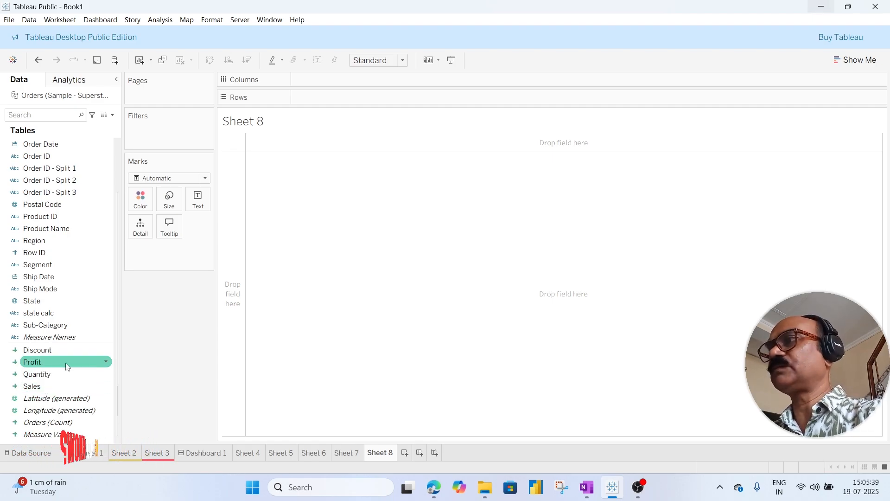
right_click(107, 363)
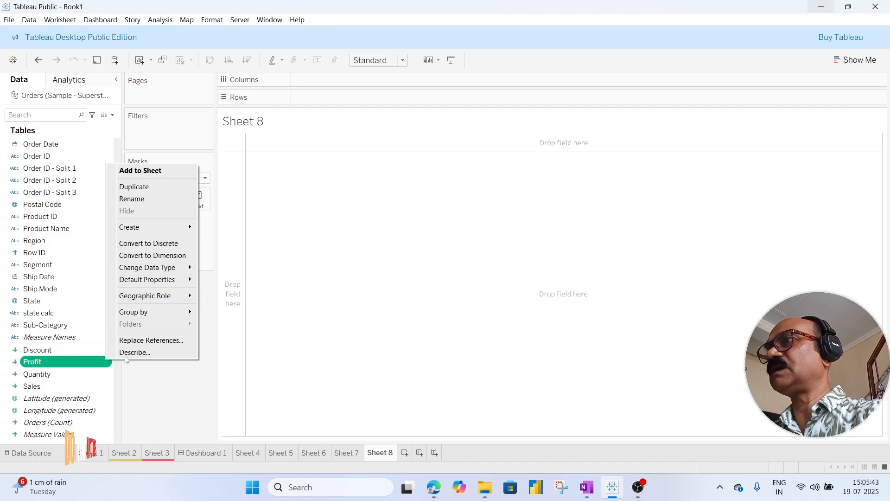
mouse_move(159, 226)
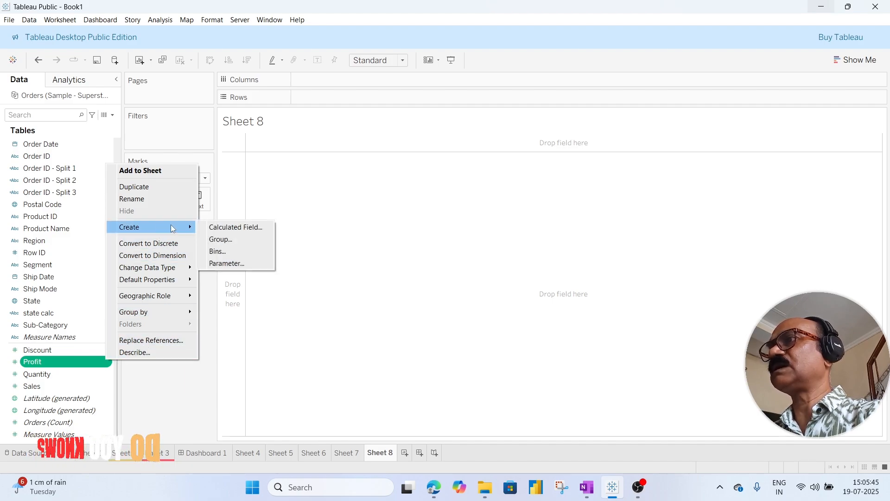
left_click(225, 250)
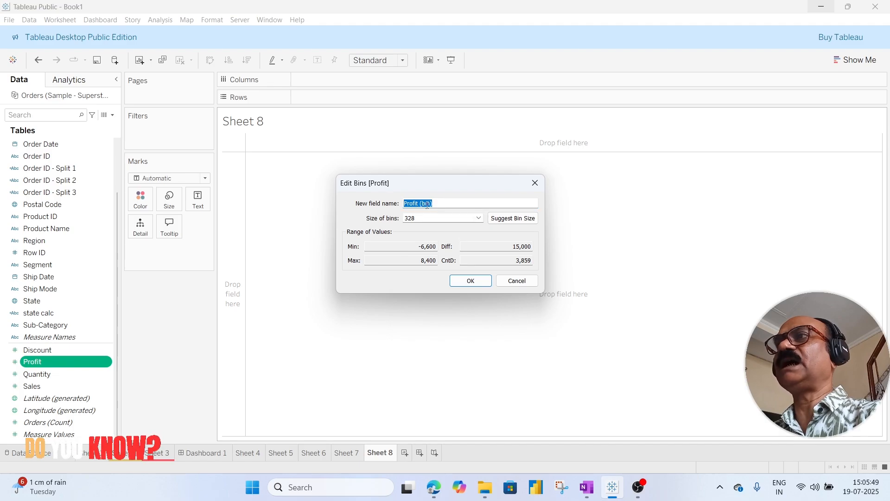
key("Tab")
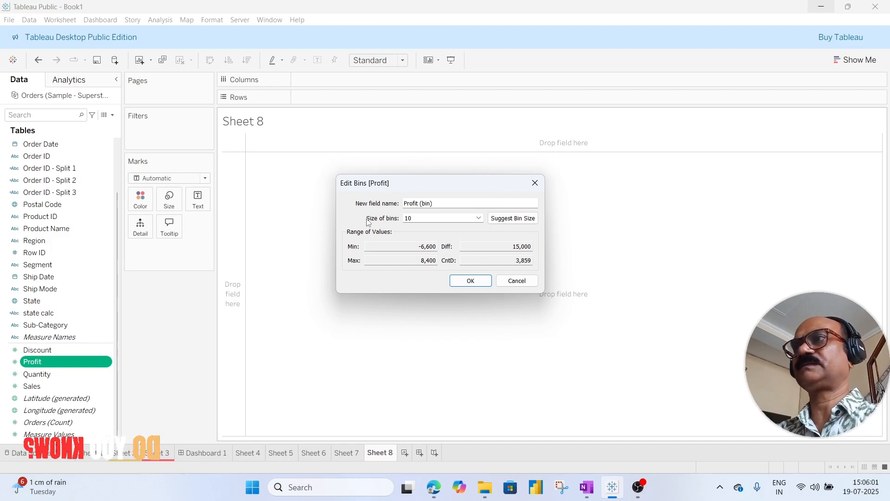
left_click(470, 280)
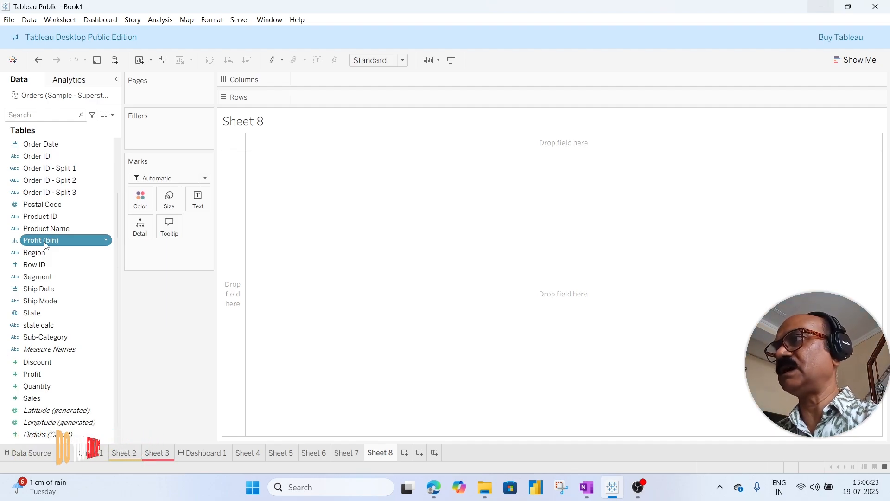
- Try to lay out Profit (bin) on the columns against Customer ID on the rows
left_click_drag(45, 246, 357, 207)
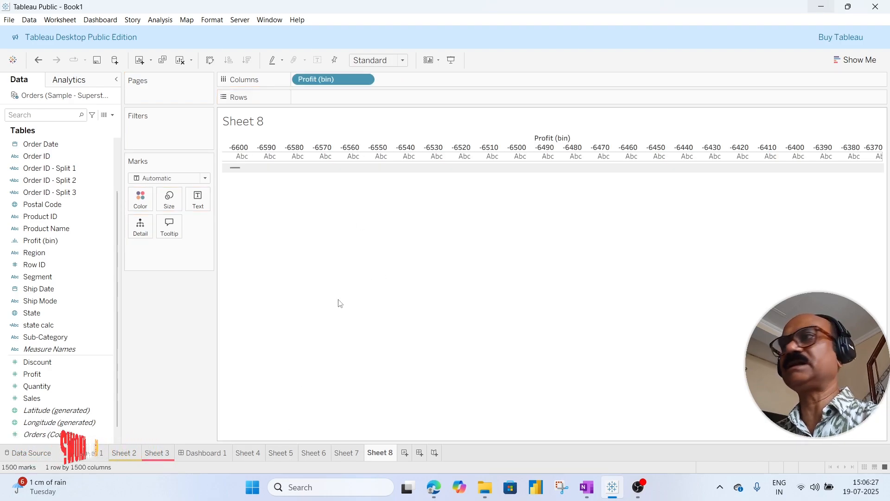
left_click(88, 410)
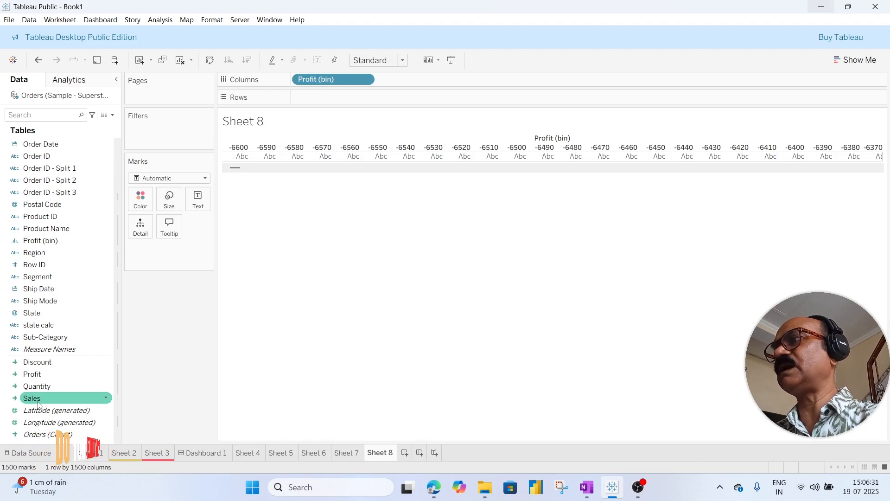
left_click_drag(38, 405, 61, 371)
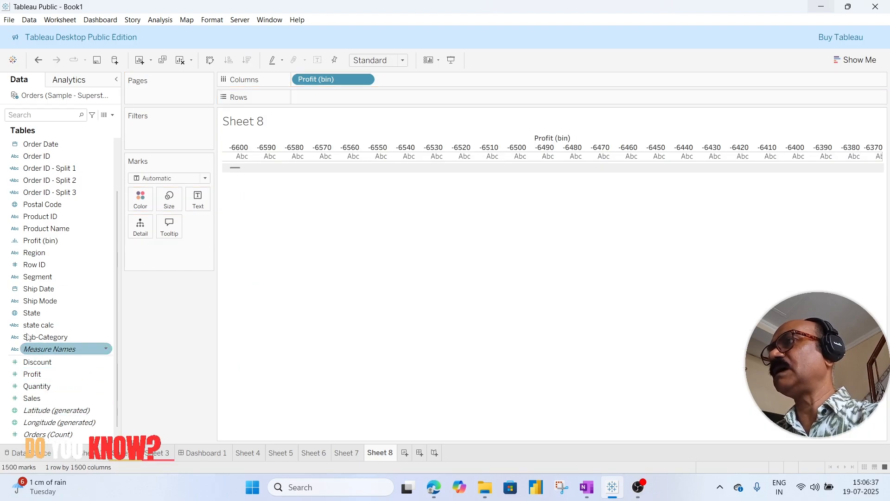
scroll(46, 211, "up", 1)
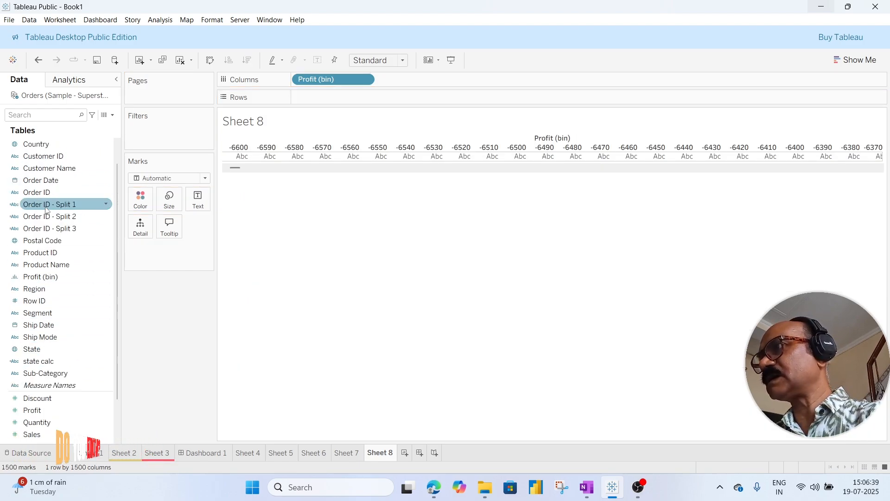
scroll(47, 208, "up", 1)
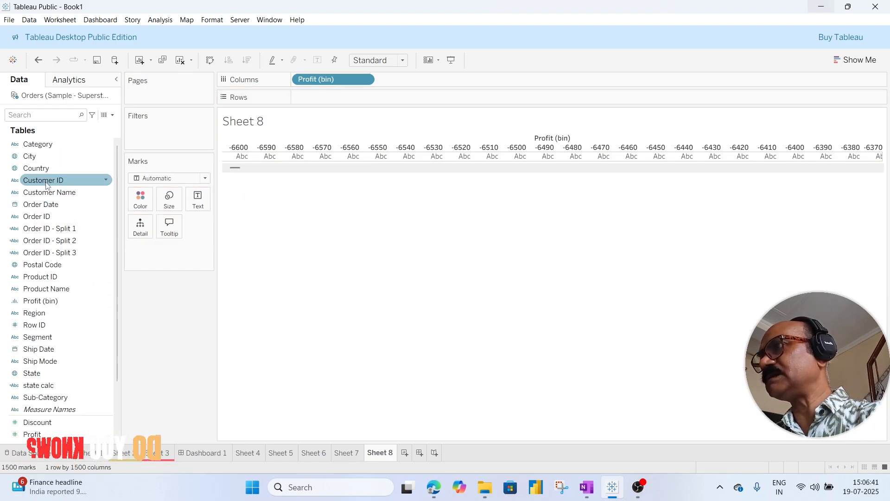
left_click_drag(47, 184, 286, 225)
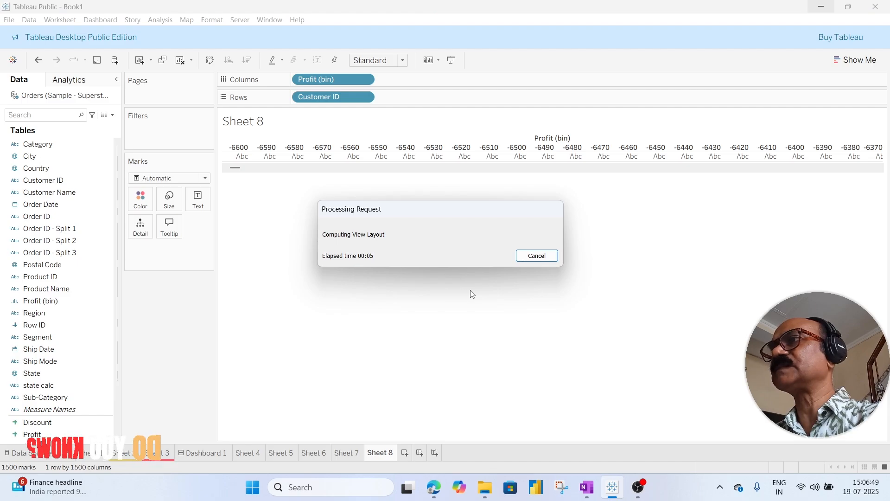
left_click(543, 258)
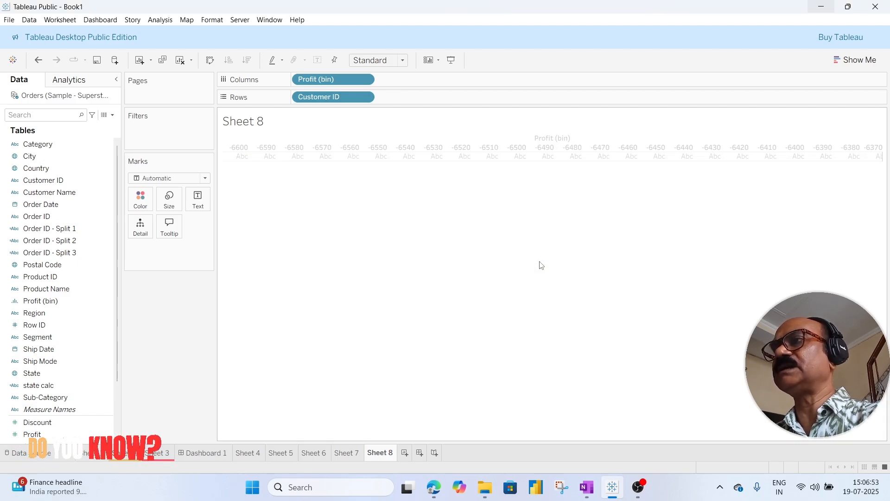
- Try Quantity on the rows against Profit (bin), taking Customer ID off the rows
scroll(68, 397, "down", 2)
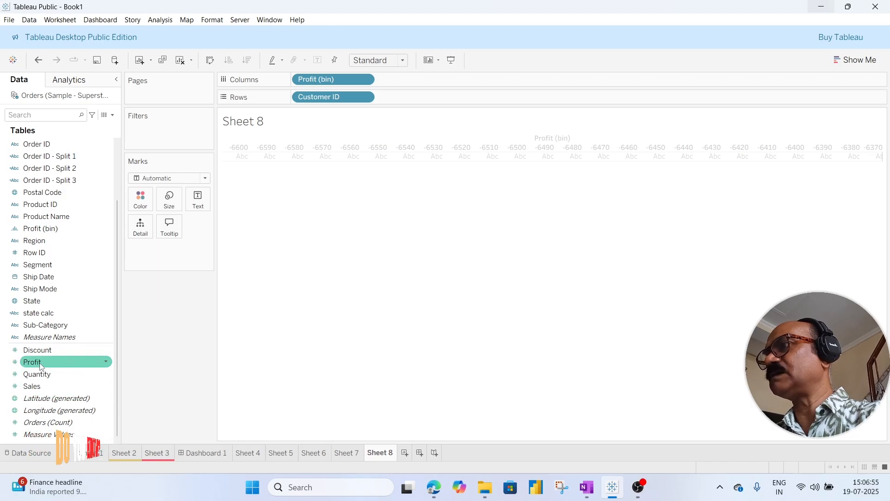
left_click_drag(37, 374, 333, 100)
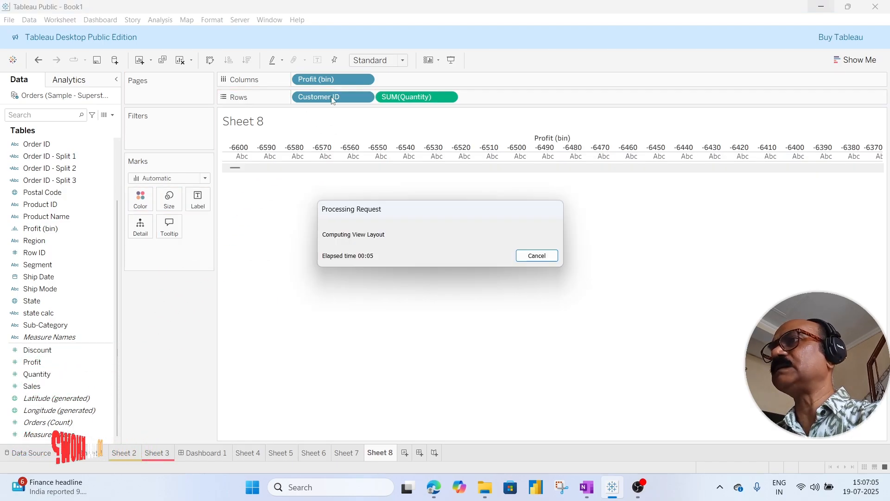
left_click(537, 256)
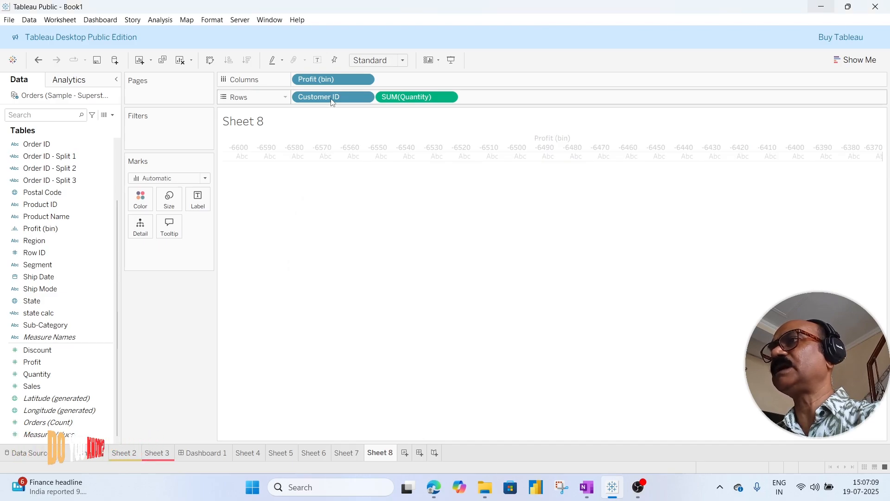
left_click_drag(332, 103, 81, 238)
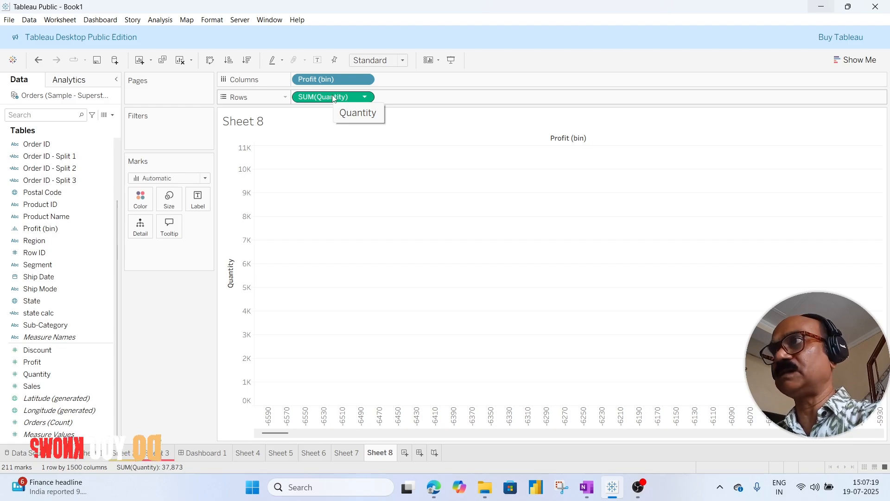
- Clear the sheet by removing Quantity from the rows and Profit (bin) from the columns
left_click_drag(334, 97, 25, 383)
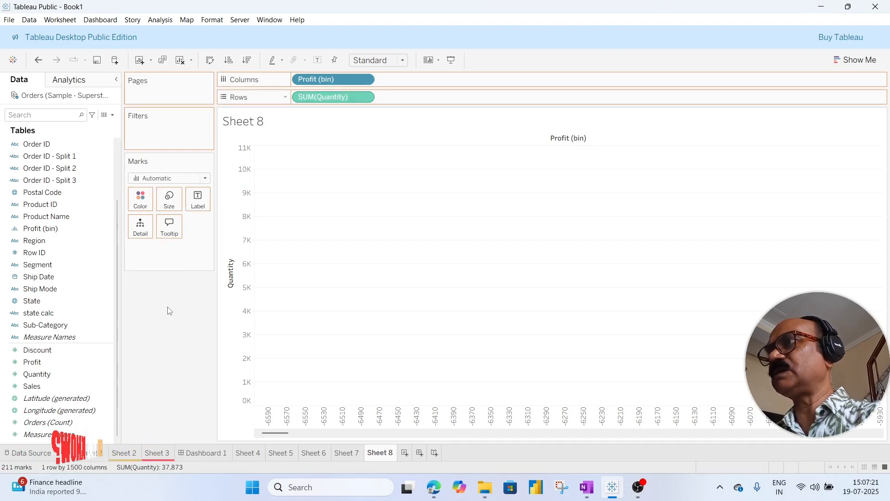
left_click_drag(315, 79, 26, 380)
left_click(29, 386)
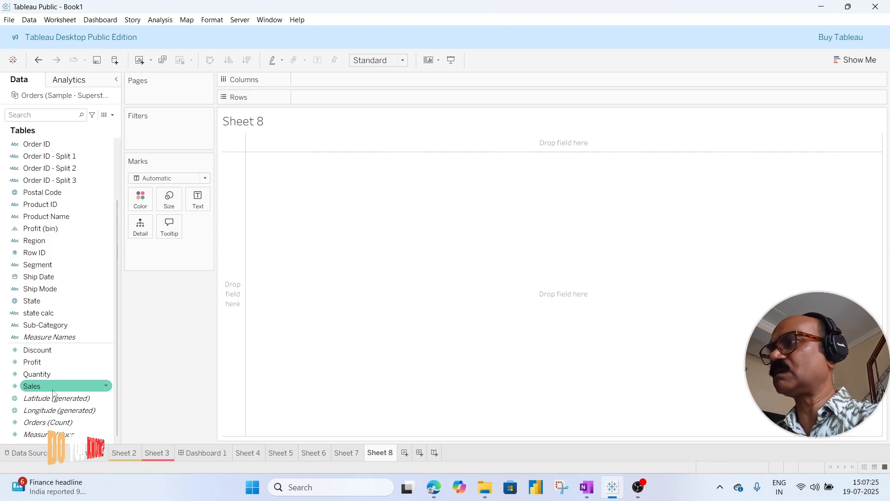
- Create bins of size 1 from the Quantity measure, keeping the field name Quantity (bin)
left_click(106, 374)
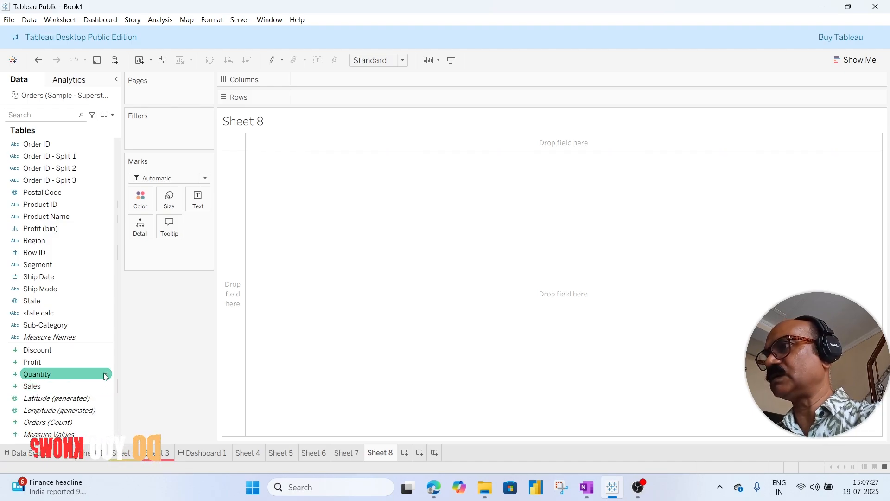
left_click(107, 375)
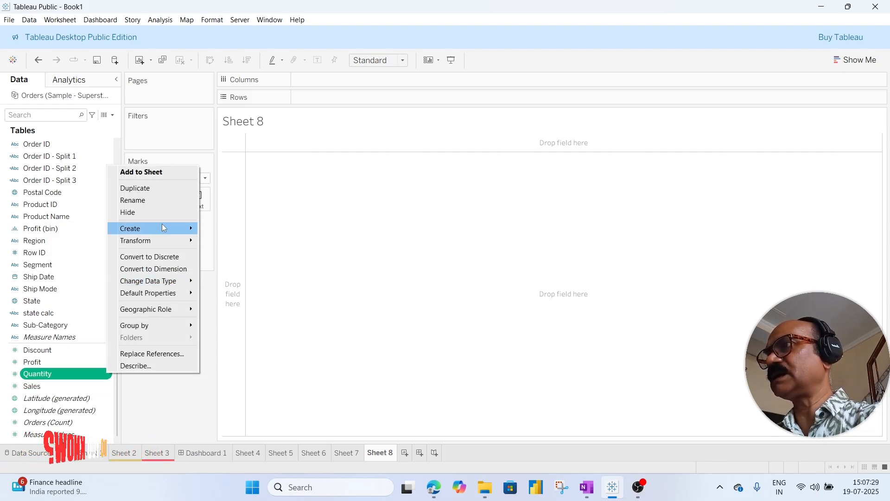
mouse_move(162, 227)
left_click(242, 254)
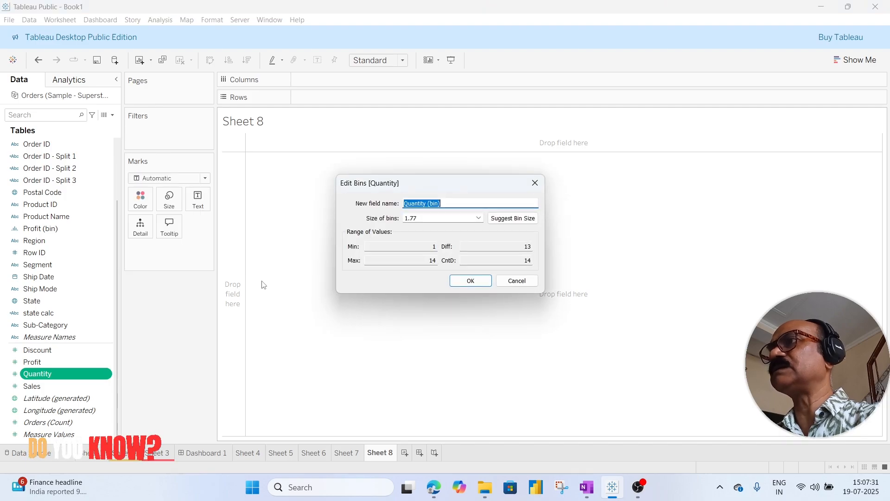
left_click(433, 219)
key("BackSpace")
key("BackSpace")
key("BackSpace")
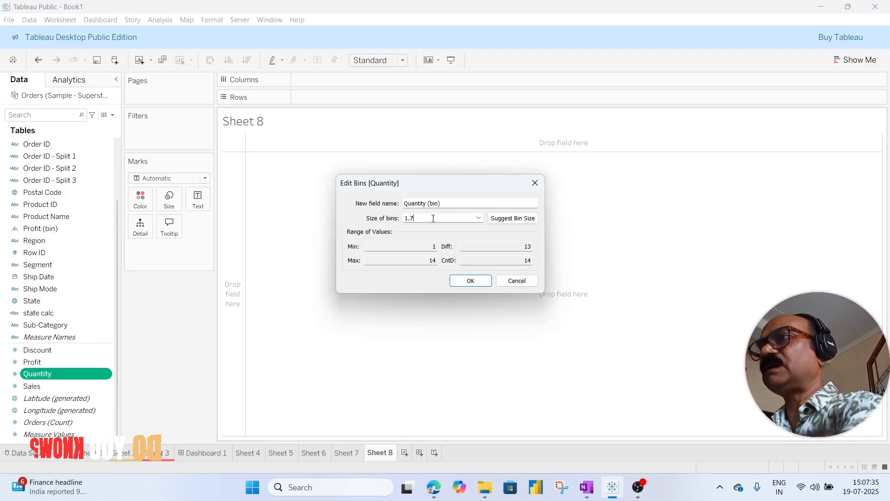
left_click(476, 285)
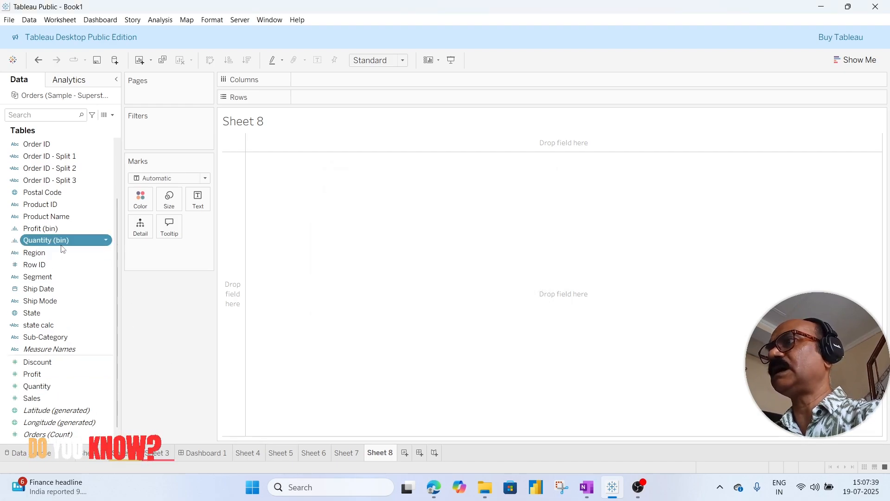
- Build a histogram with Quantity (bin) on the columns and Sales on the rows
left_click_drag(62, 244, 336, 83)
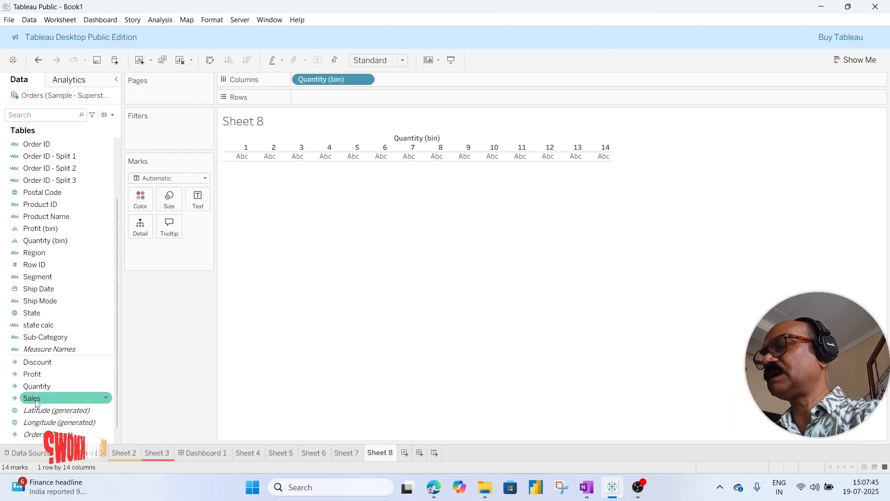
left_click_drag(36, 402, 305, 99)
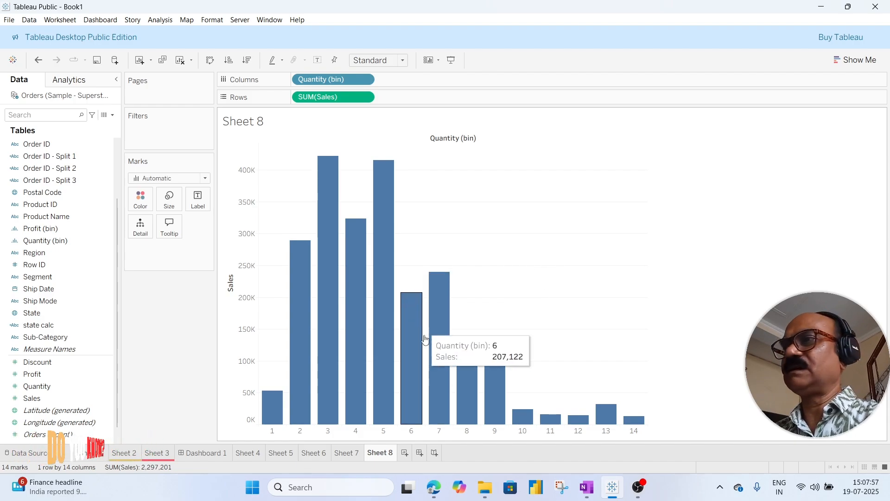
- Switch to the OneNote contents list and select the lines from GETTING STARTED through Maps
left_click(585, 487)
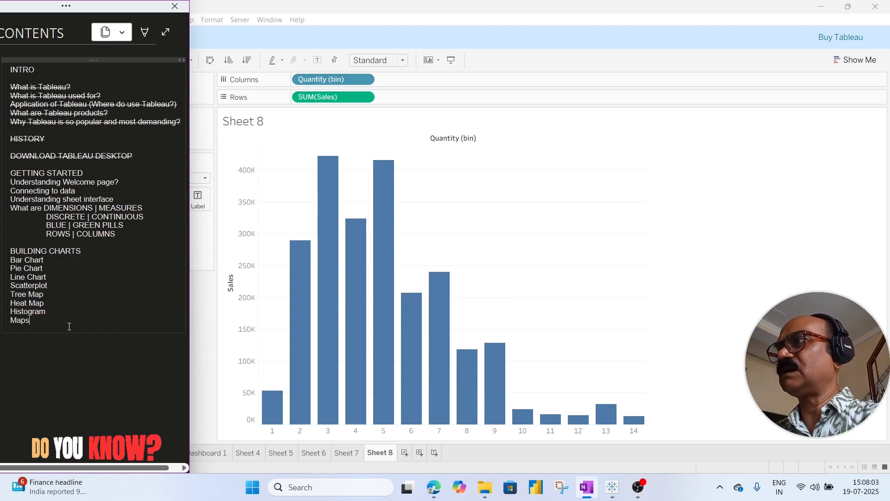
left_click_drag(54, 326, 11, 180)
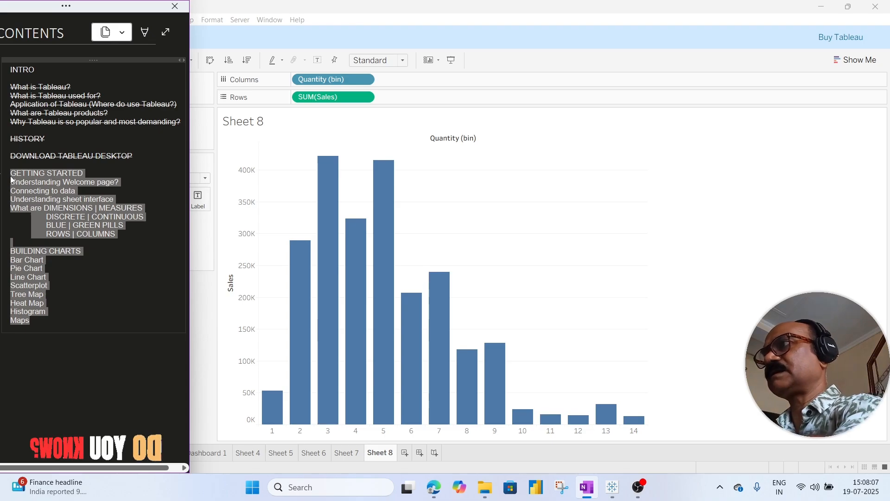